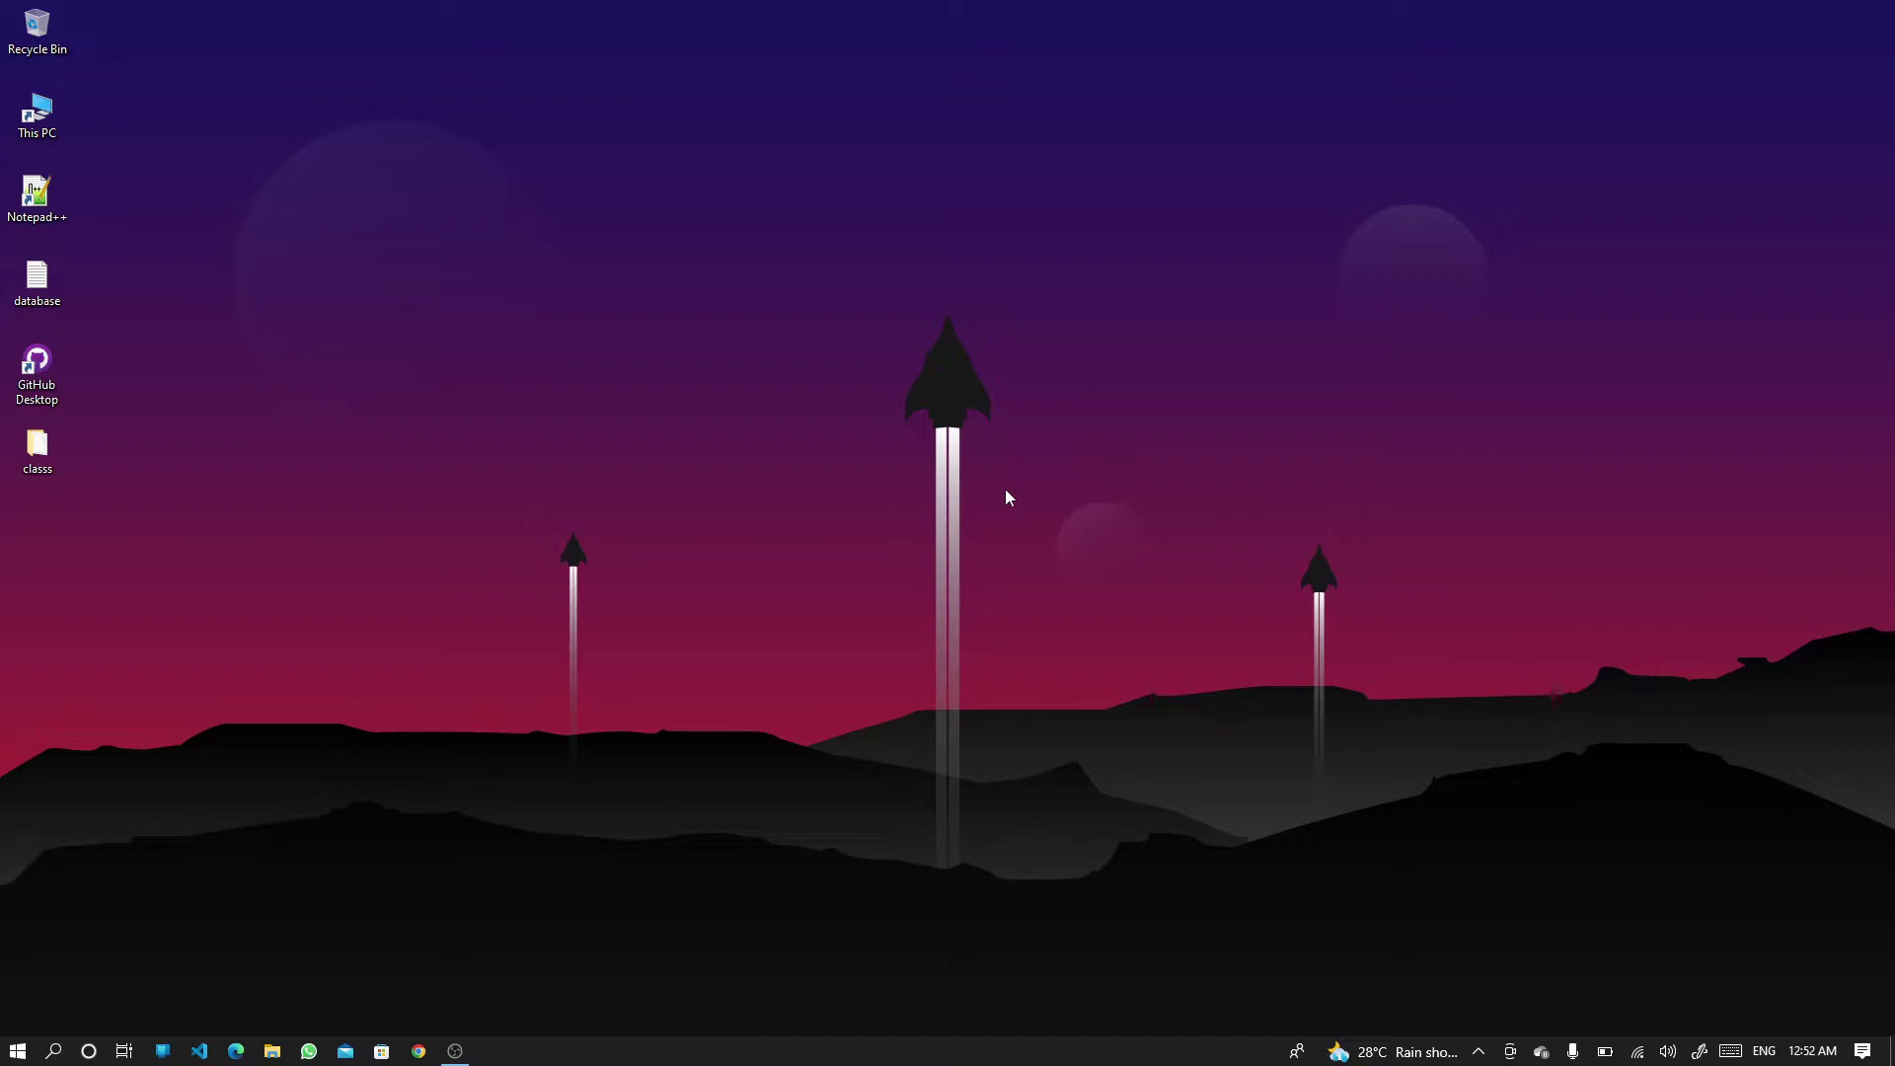
- Open System Properties by running sysdm.cpl
{"action": "key", "text": "super+r"}
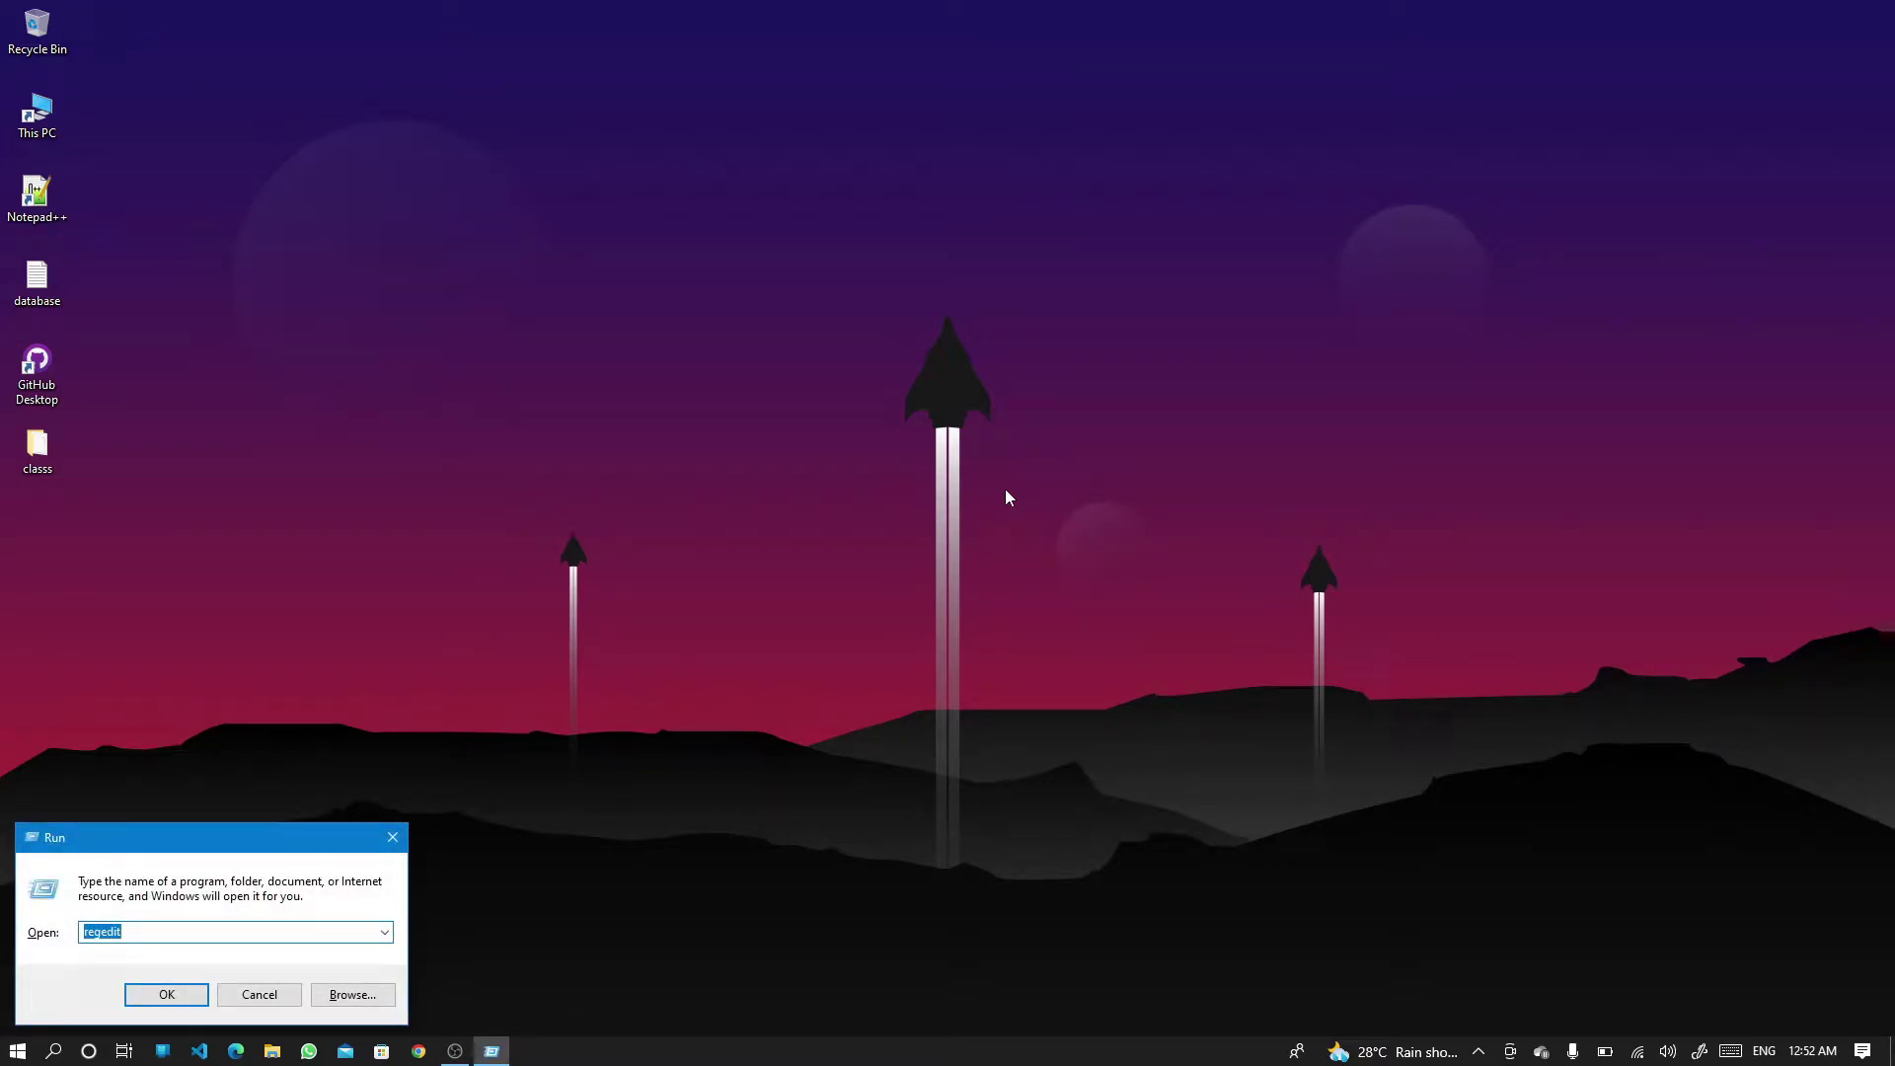
{"action": "left_click_drag", "start_coordinate": [282, 827], "coordinate": [1056, 282]}
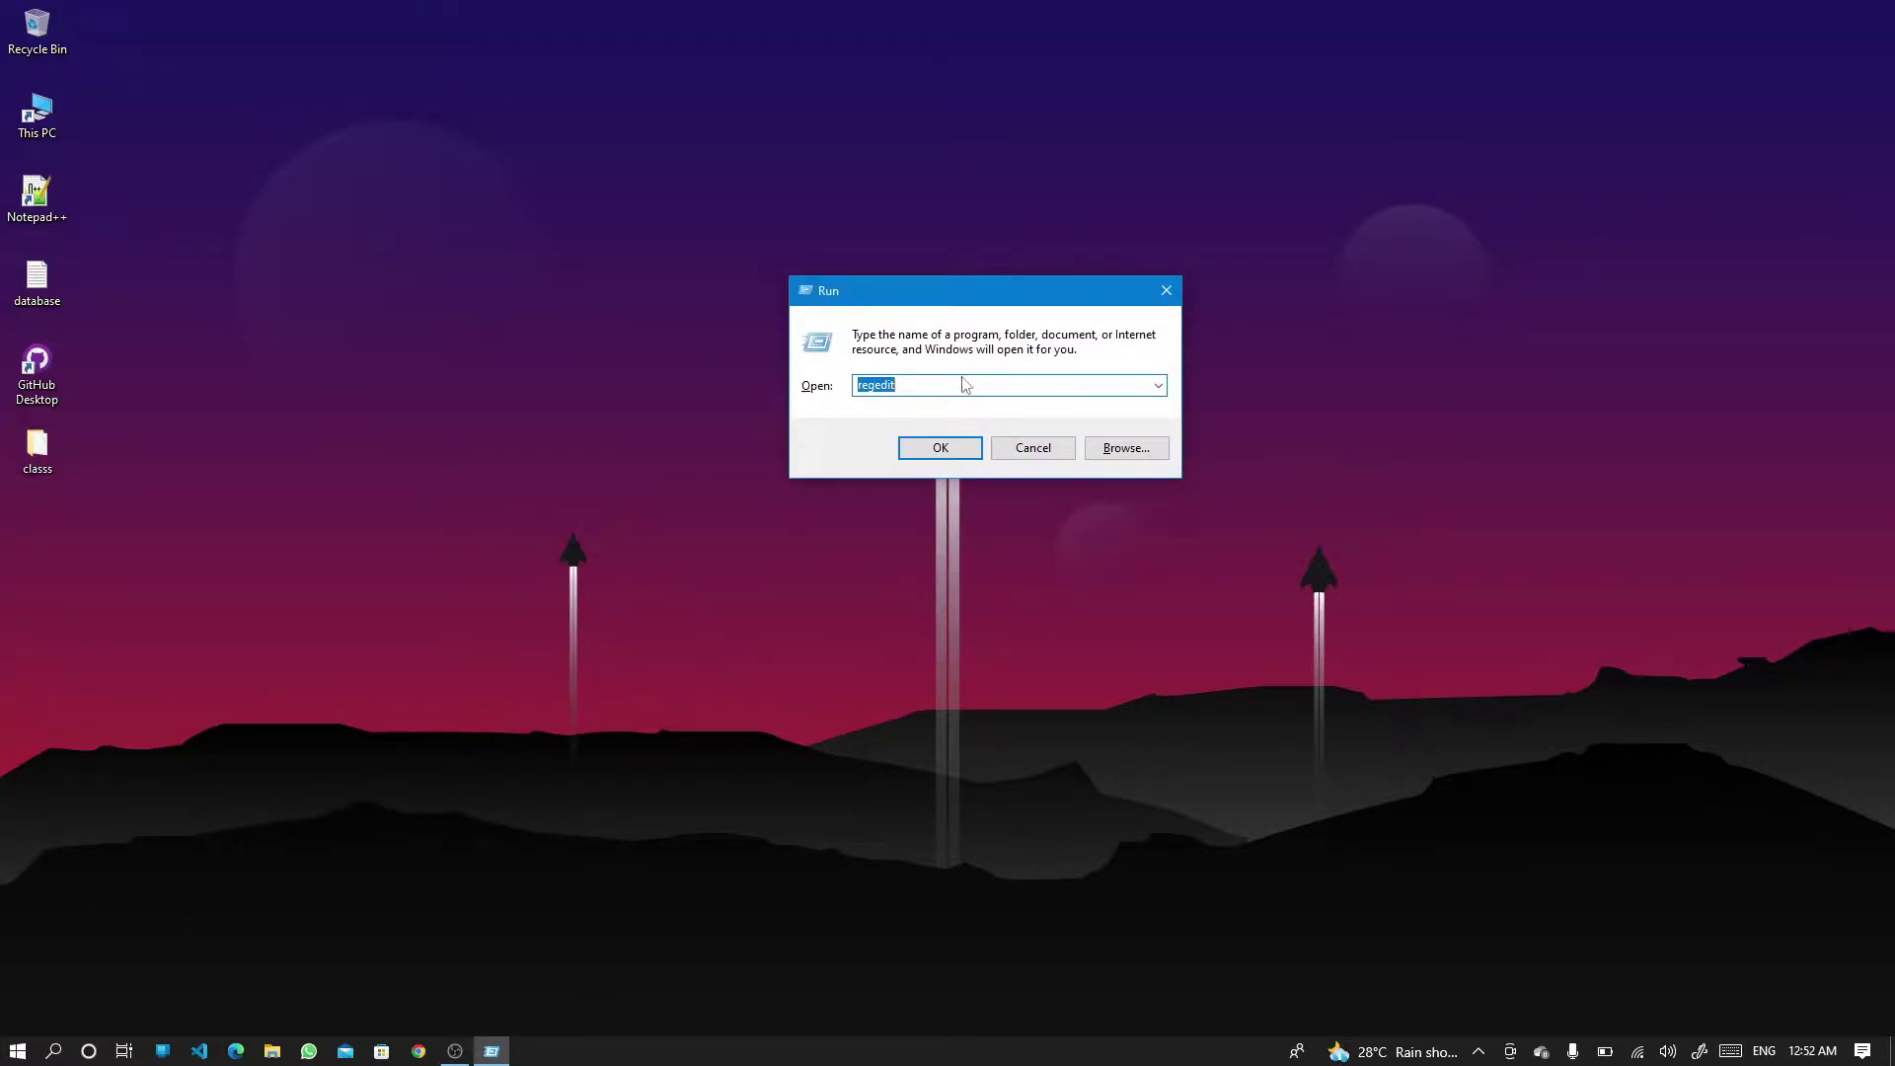
{"action": "key", "text": "BackSpace"}
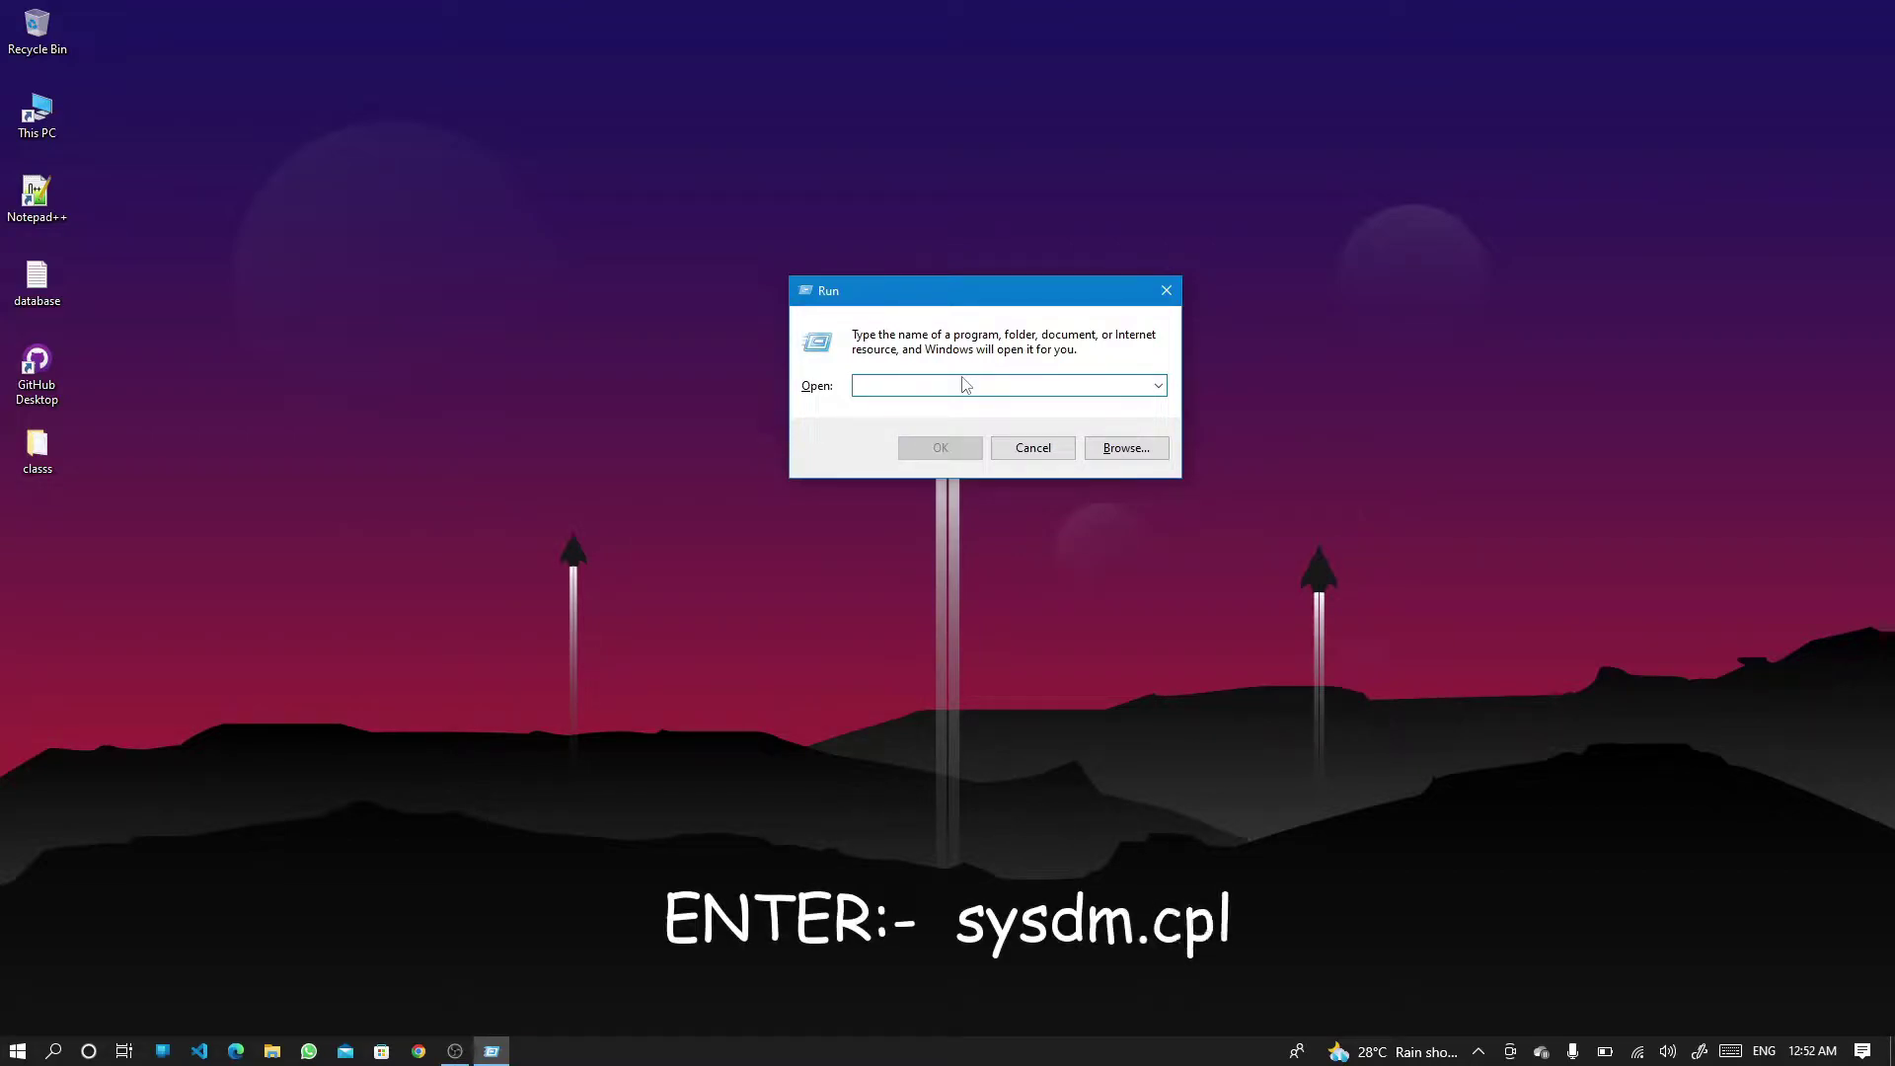
{"action": "type", "text": "se"}
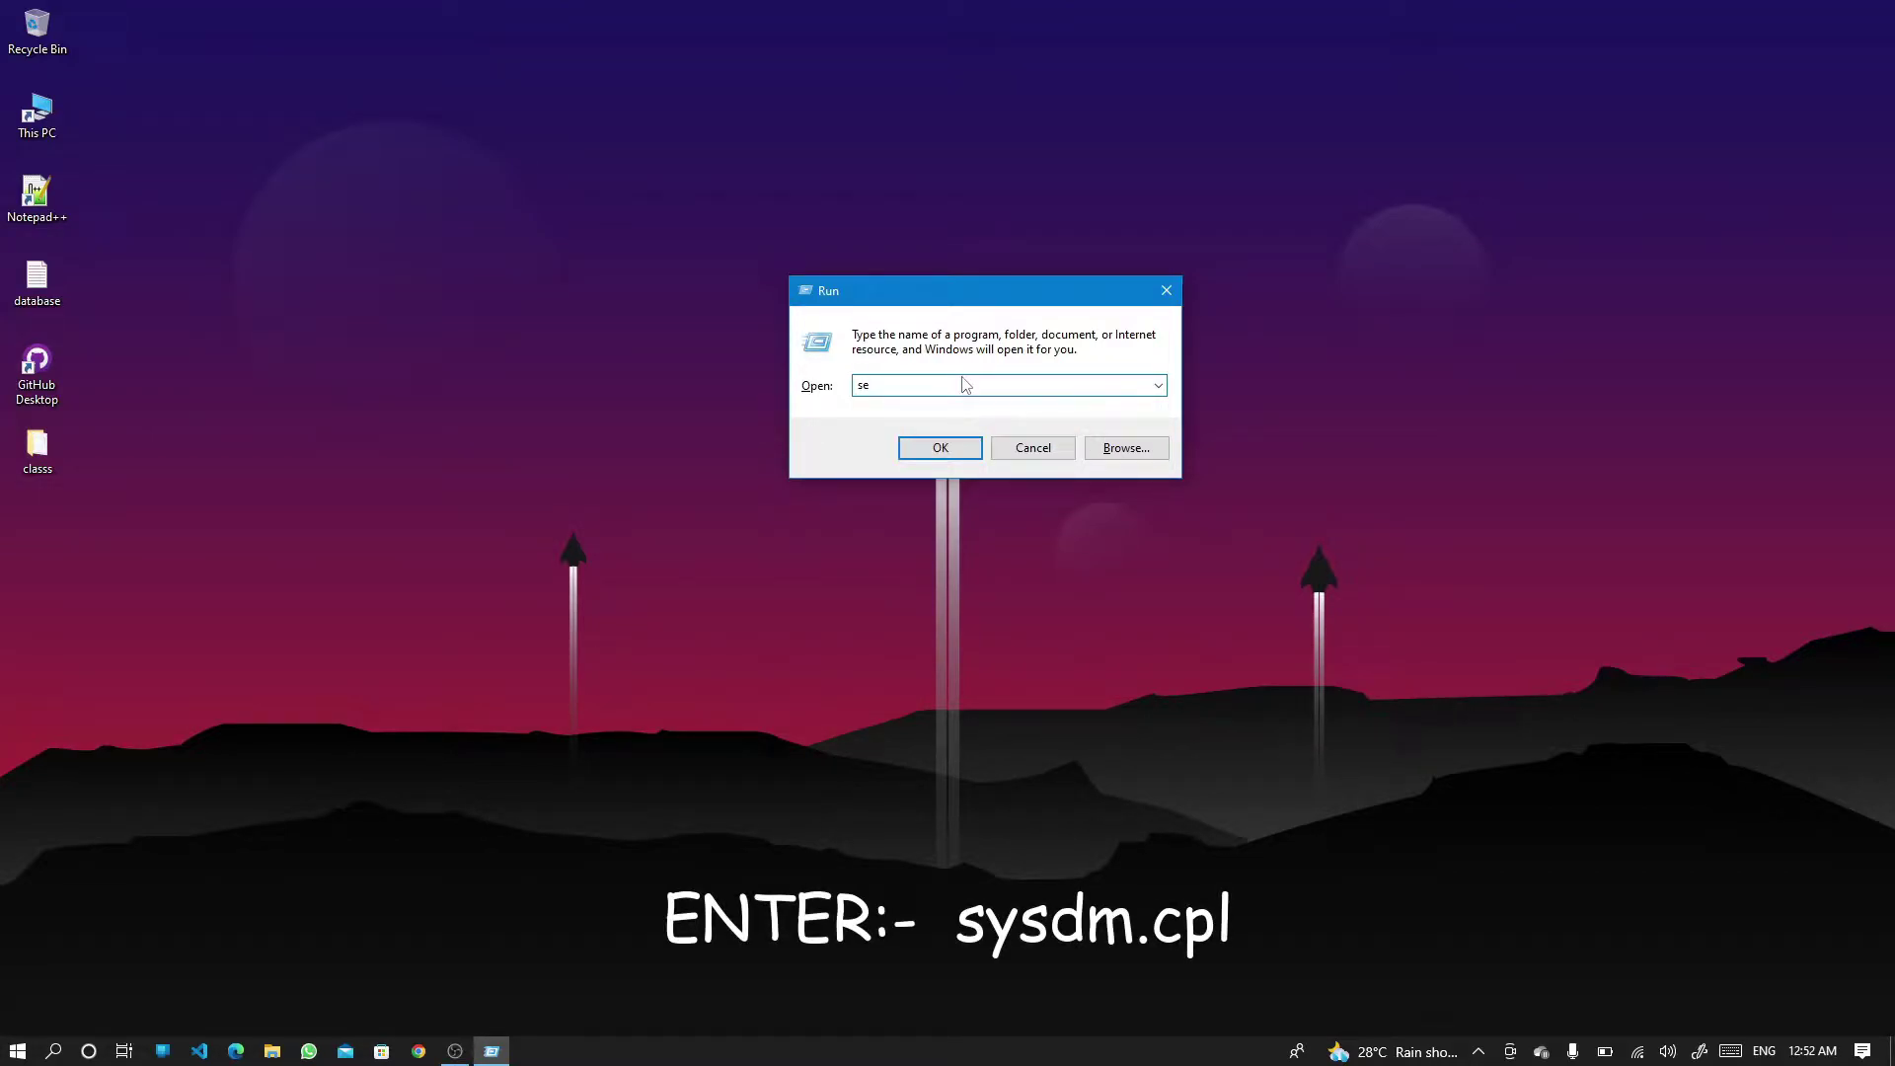
{"action": "key", "text": "BackSpace"}
{"action": "type", "text": "ys"}
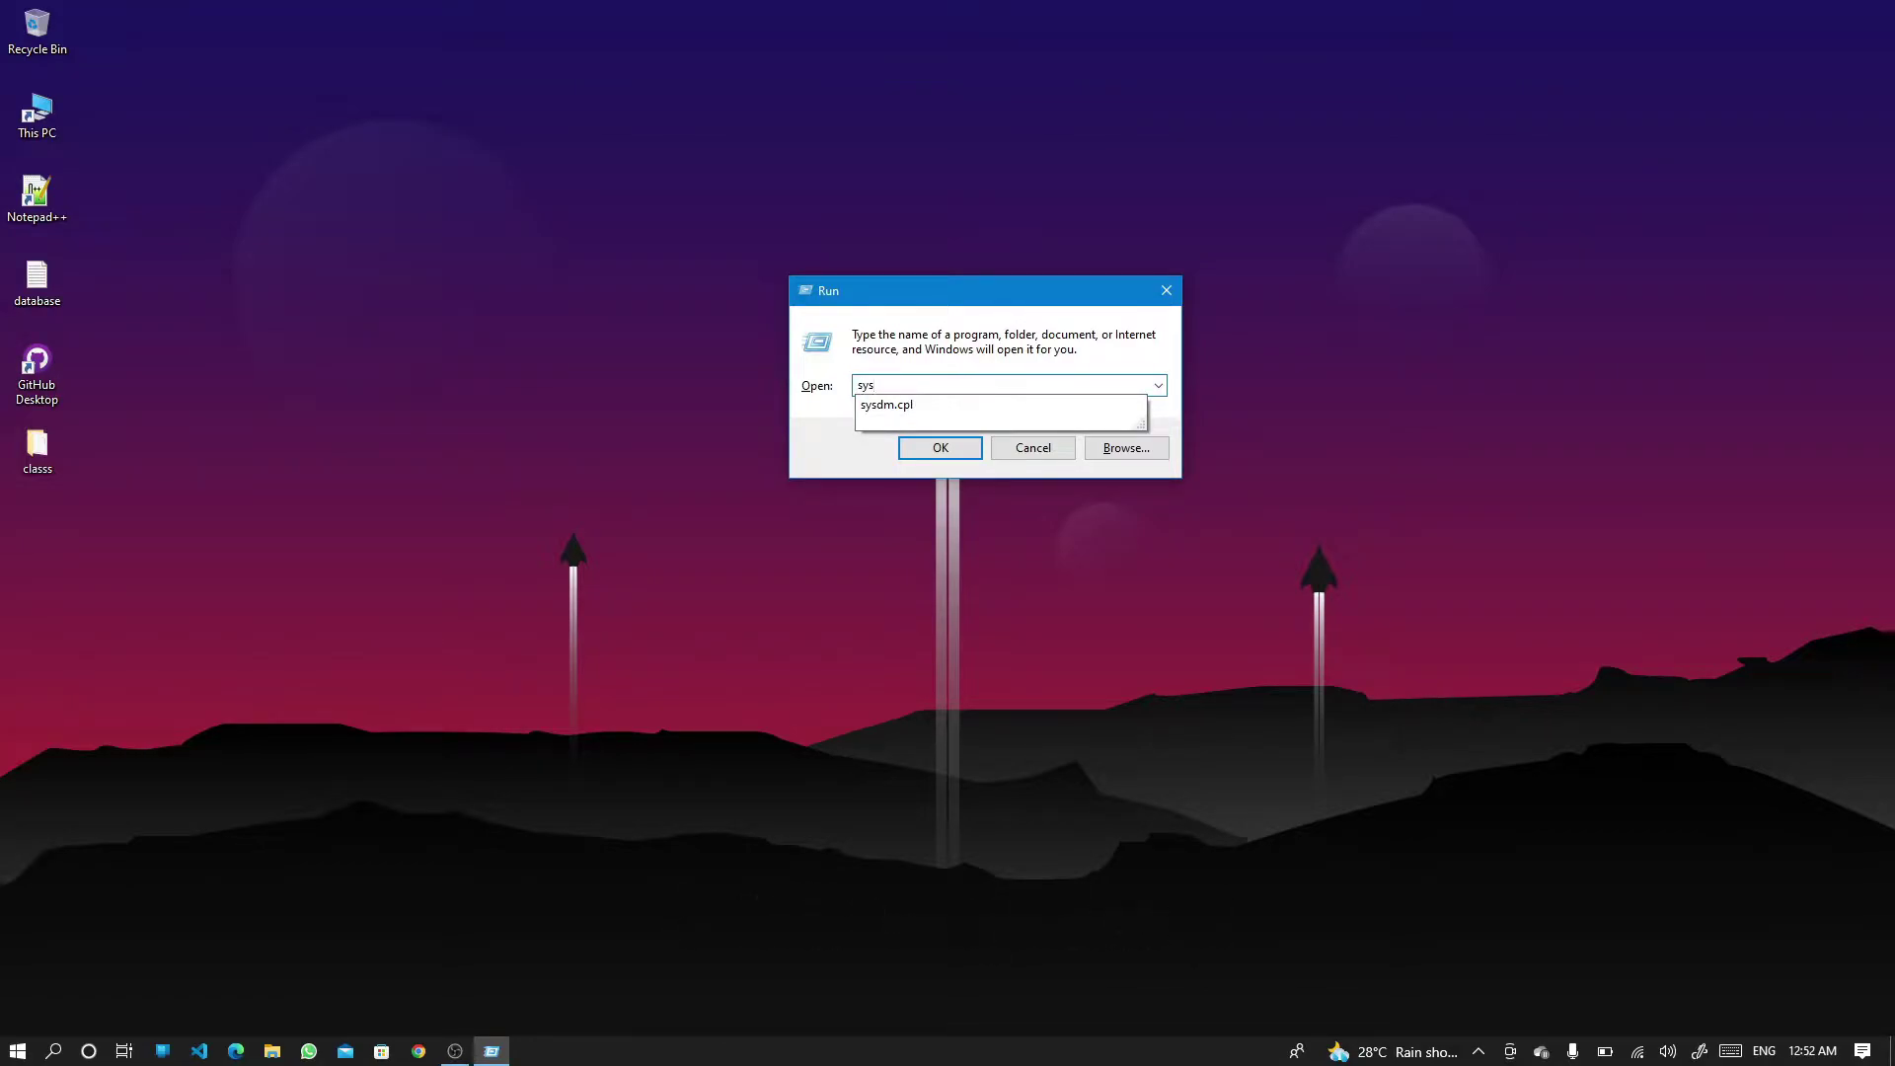
{"action": "key", "text": "Down"}
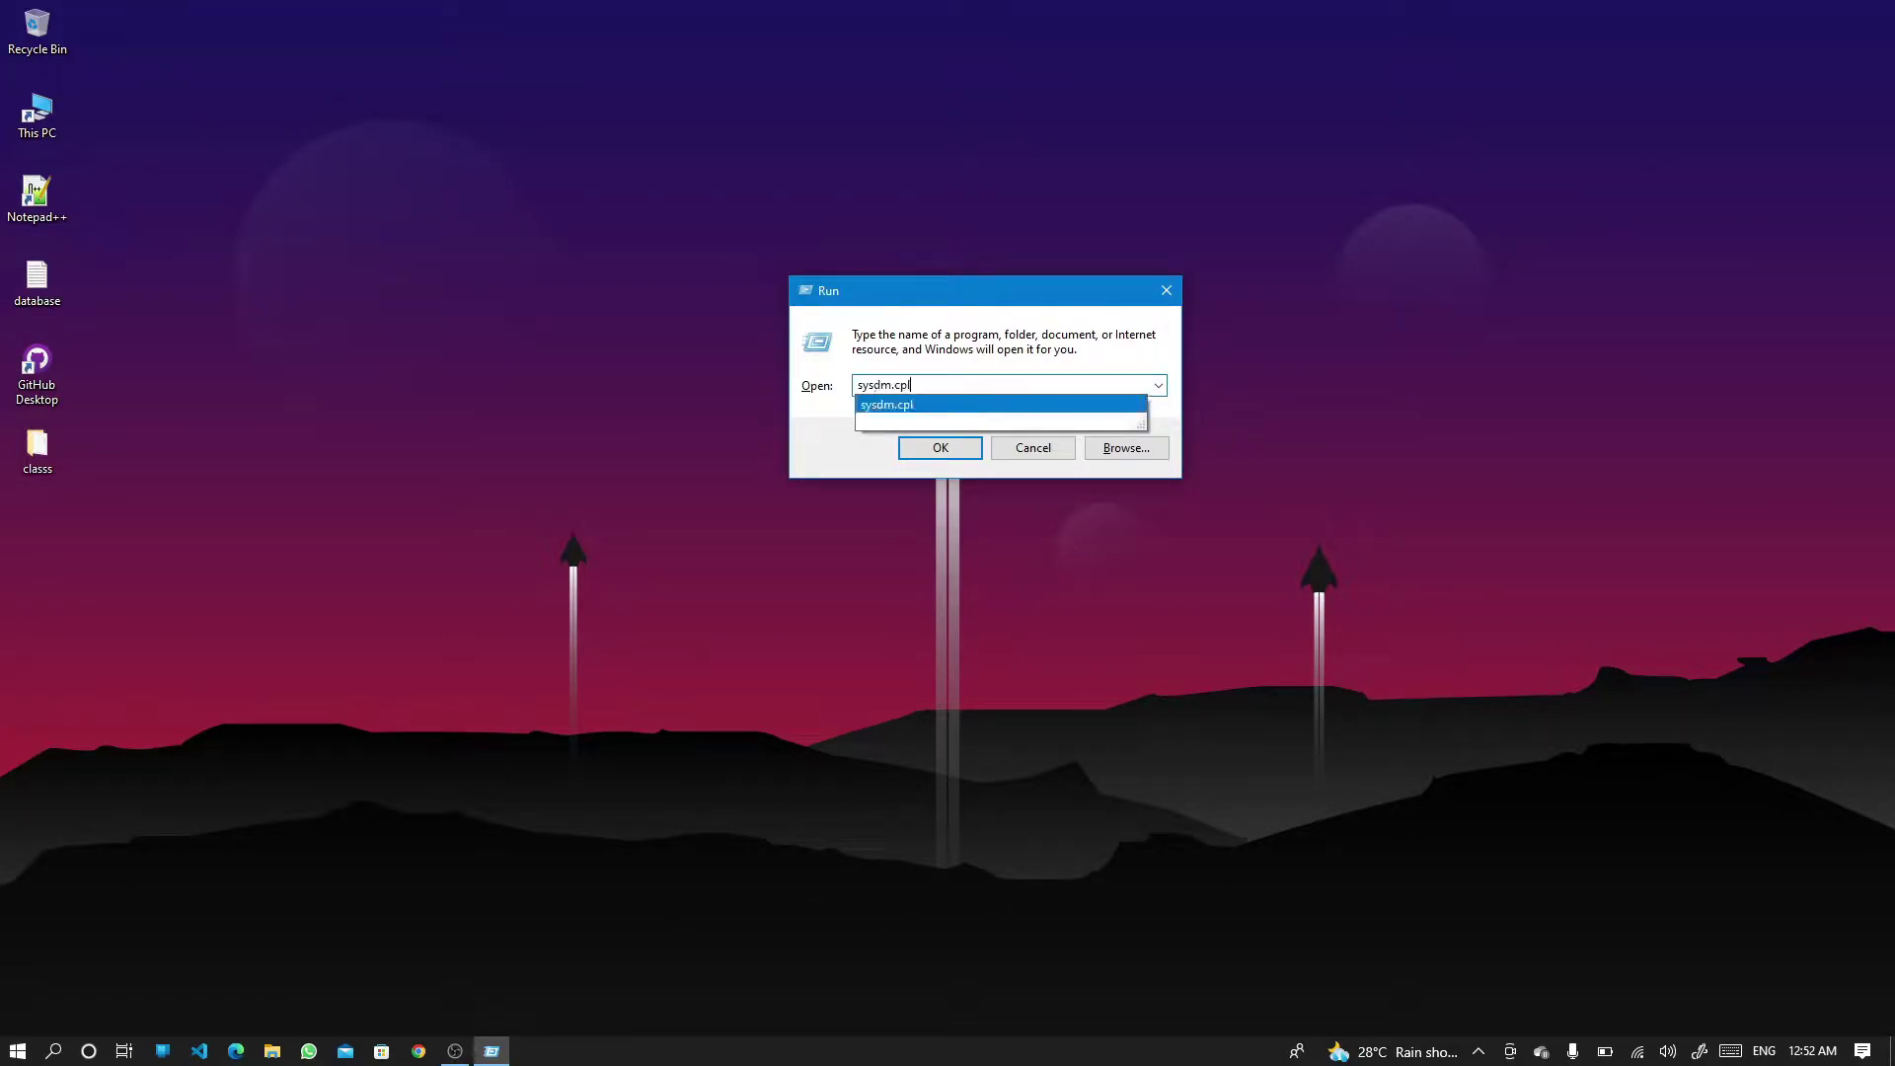
{"action": "key", "text": "Return"}
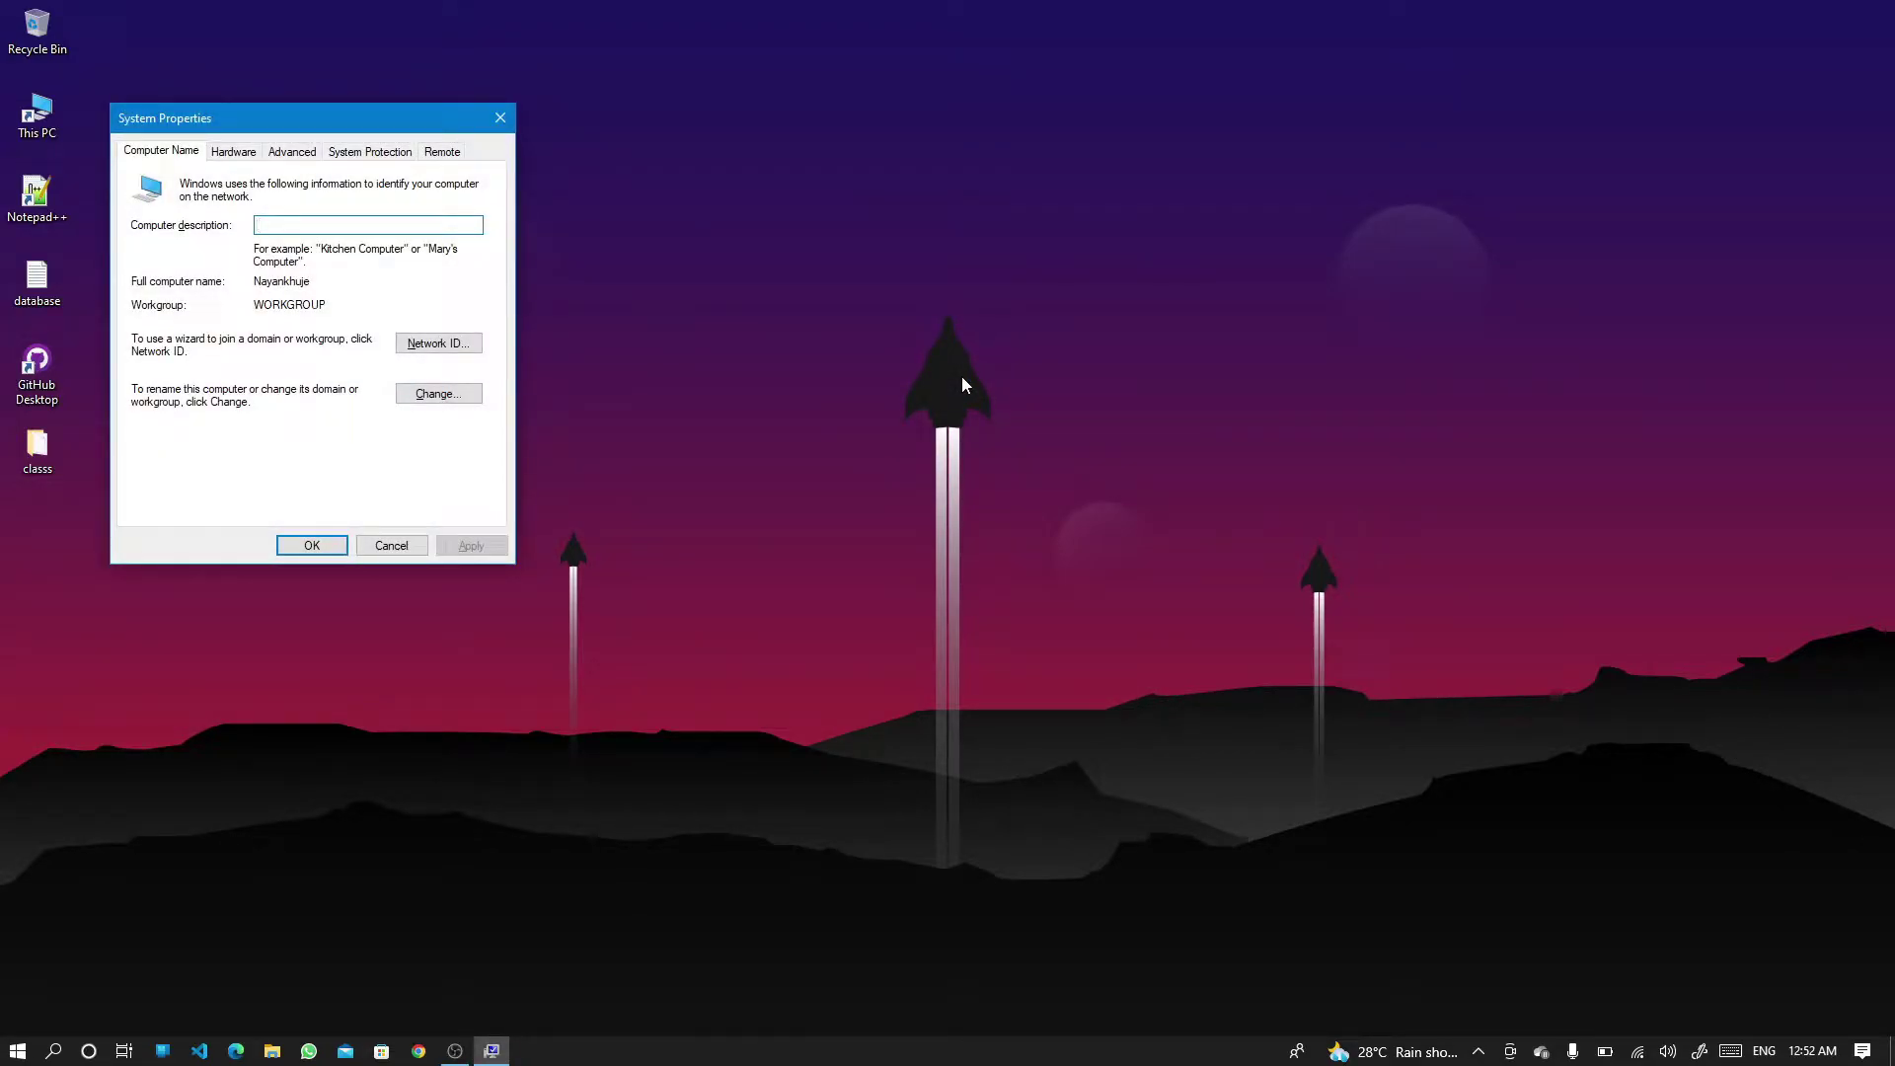
- Open the Environment Variables settings from the advanced system properties
{"action": "left_click_drag", "start_coordinate": [323, 128], "coordinate": [902, 185]}
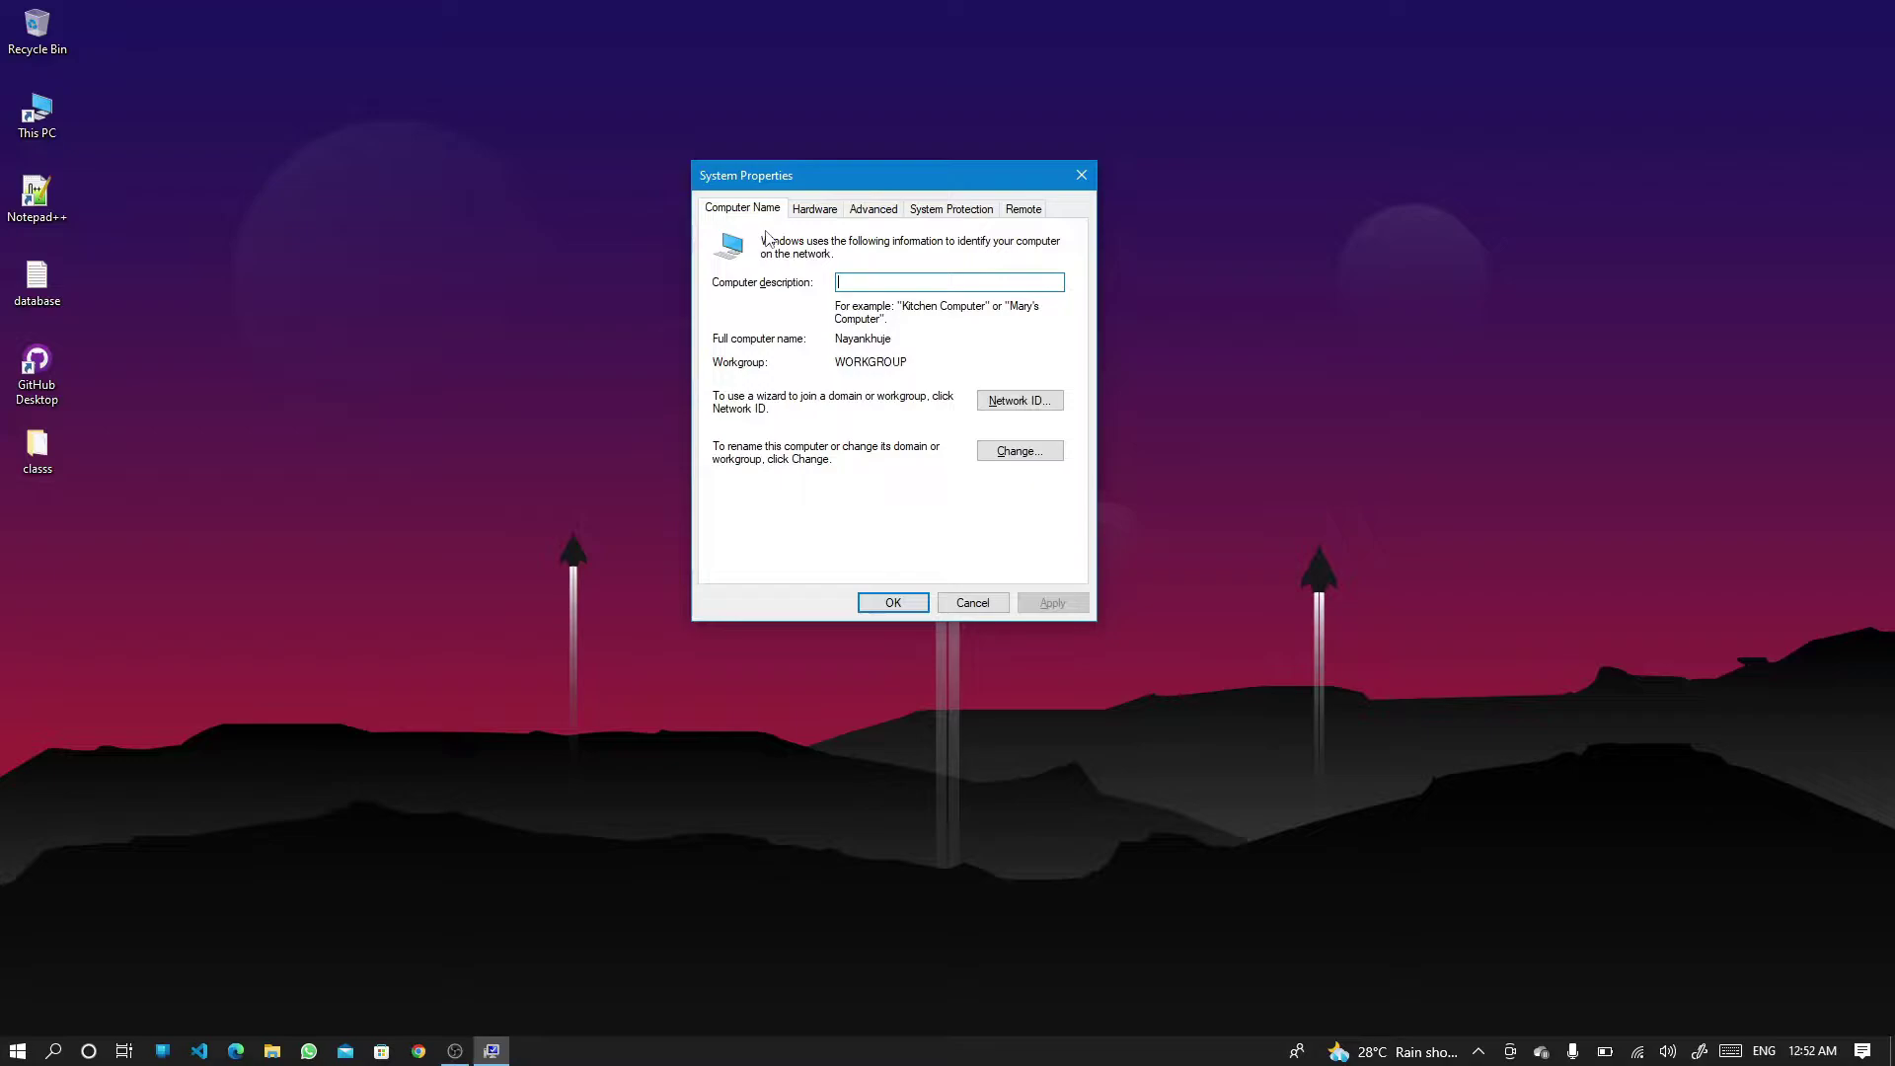
{"action": "left_click", "coordinate": [872, 211]}
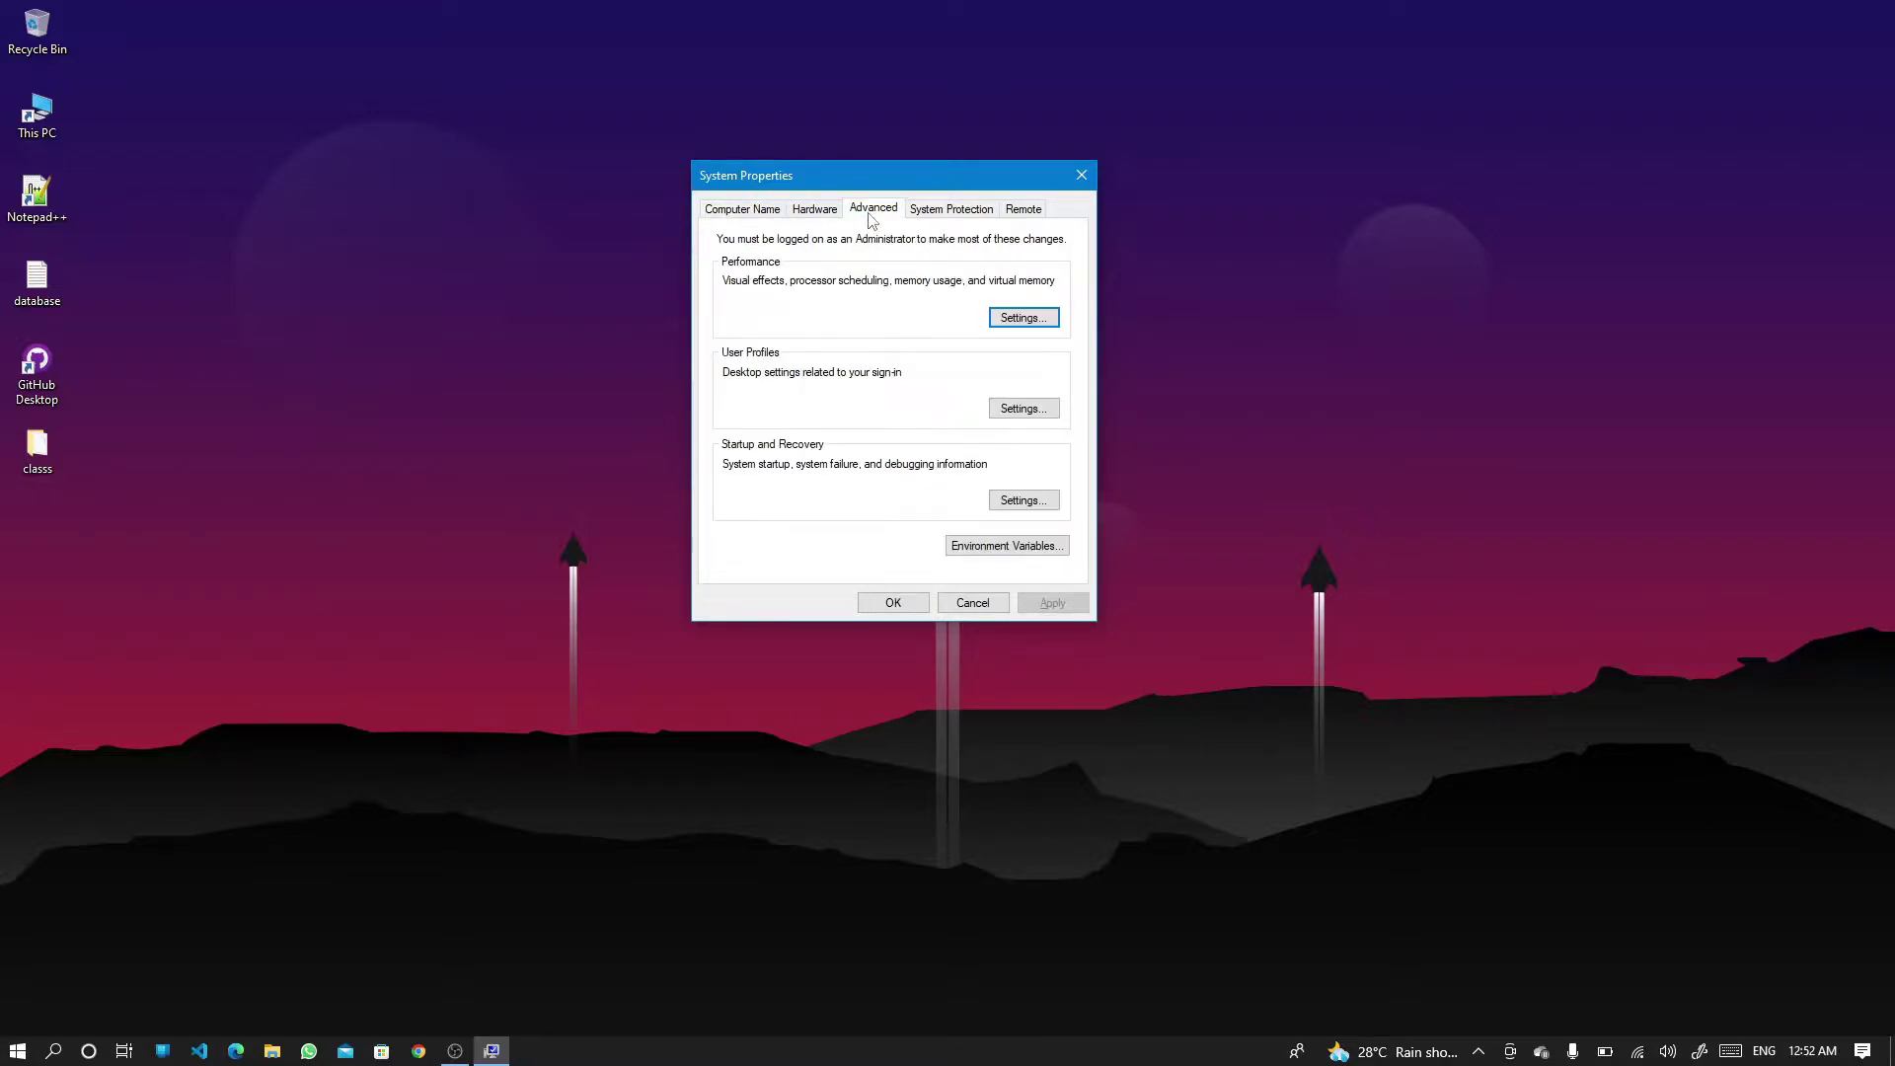
{"action": "left_click", "coordinate": [992, 553]}
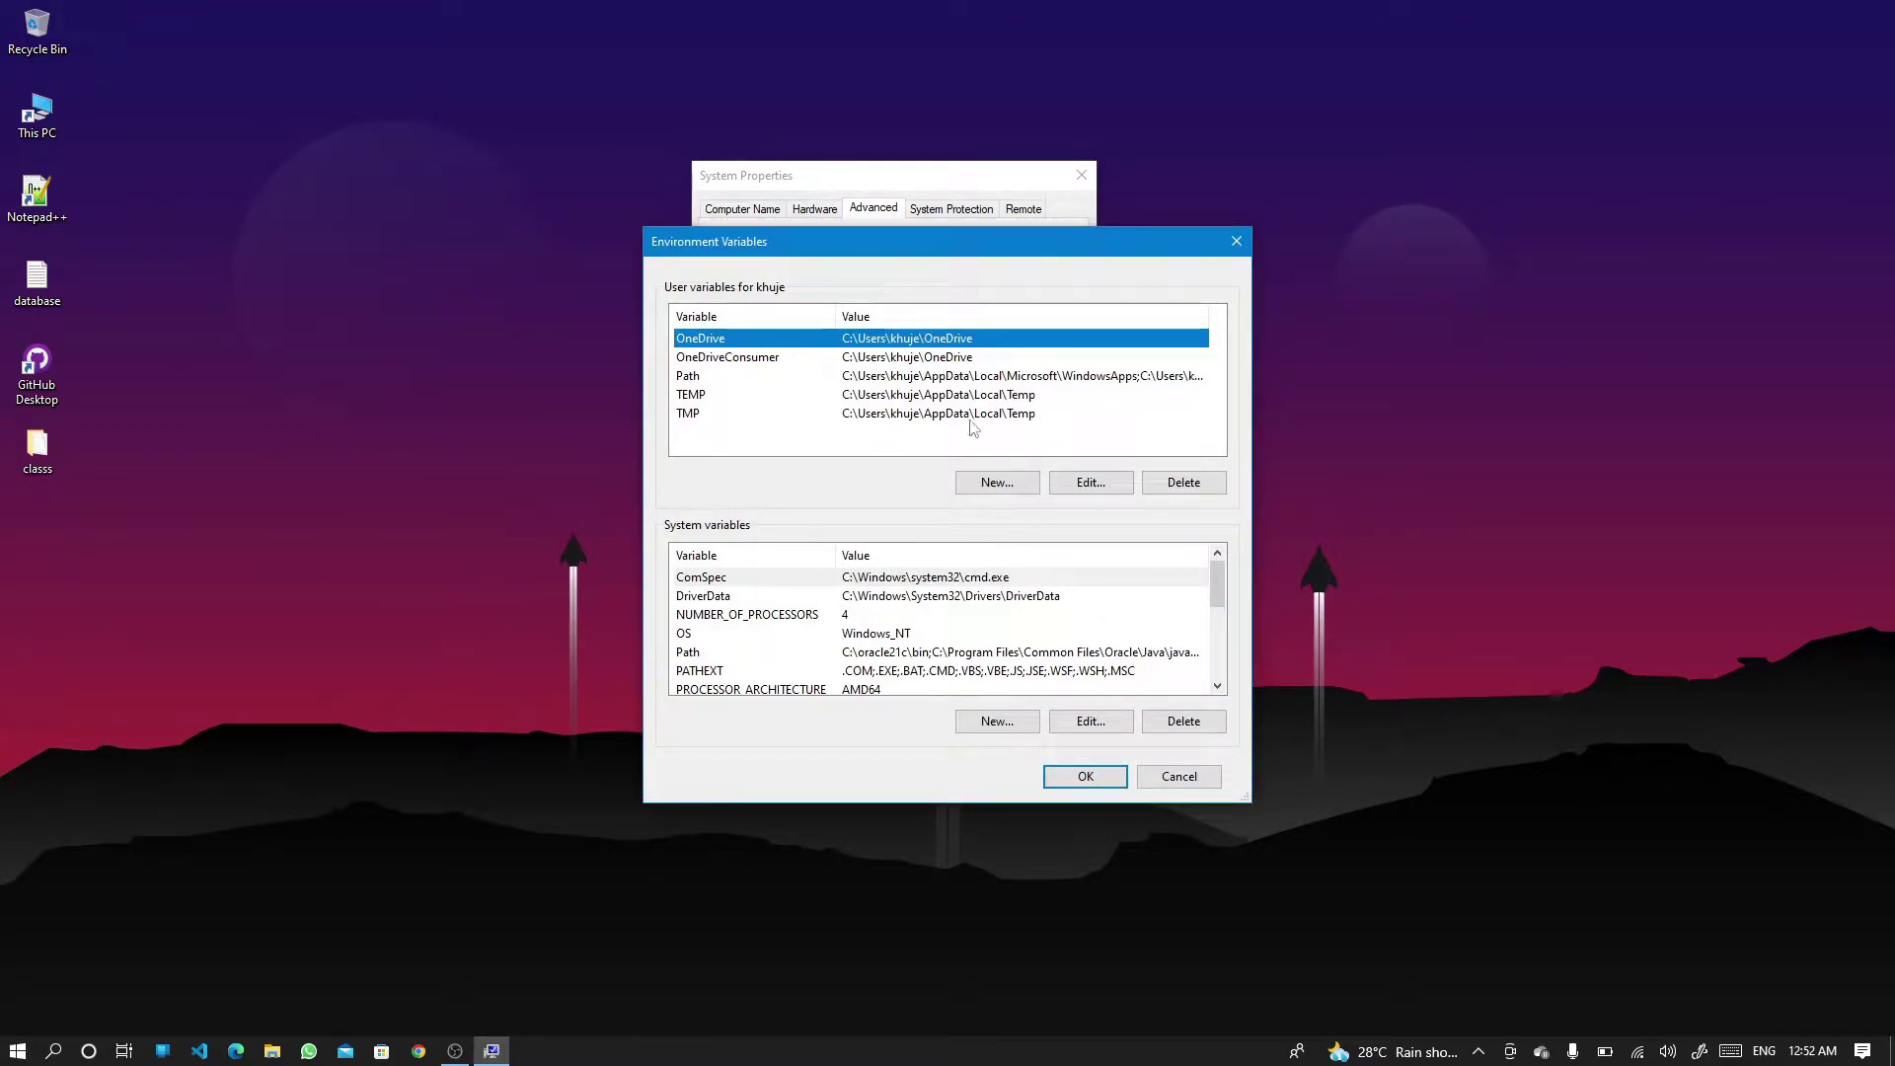
- Delete the C:\oracle21c\bin entry from the system Path variable and save the changes, closing System Properties
{"action": "scroll", "coordinate": [901, 609], "scroll_direction": "down", "scroll_amount": 2}
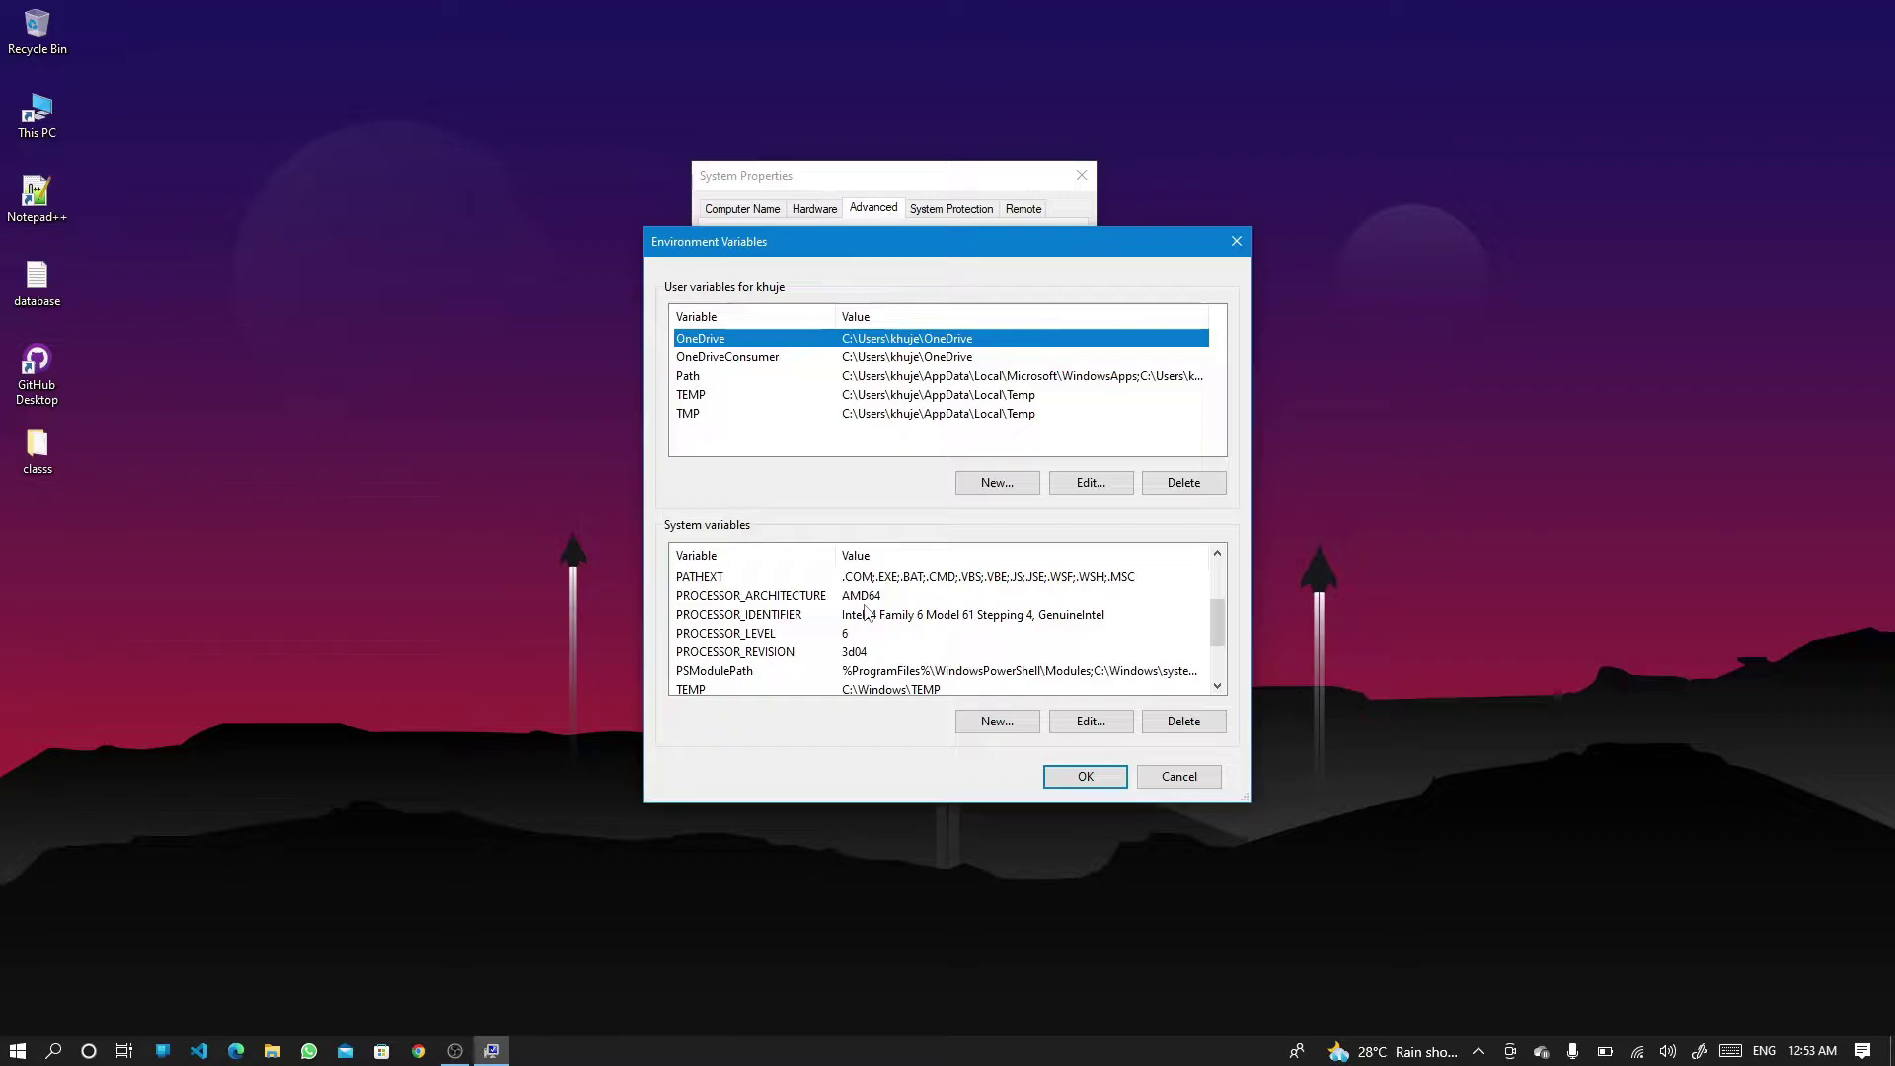
{"action": "scroll", "coordinate": [786, 582], "scroll_direction": "up", "scroll_amount": 2}
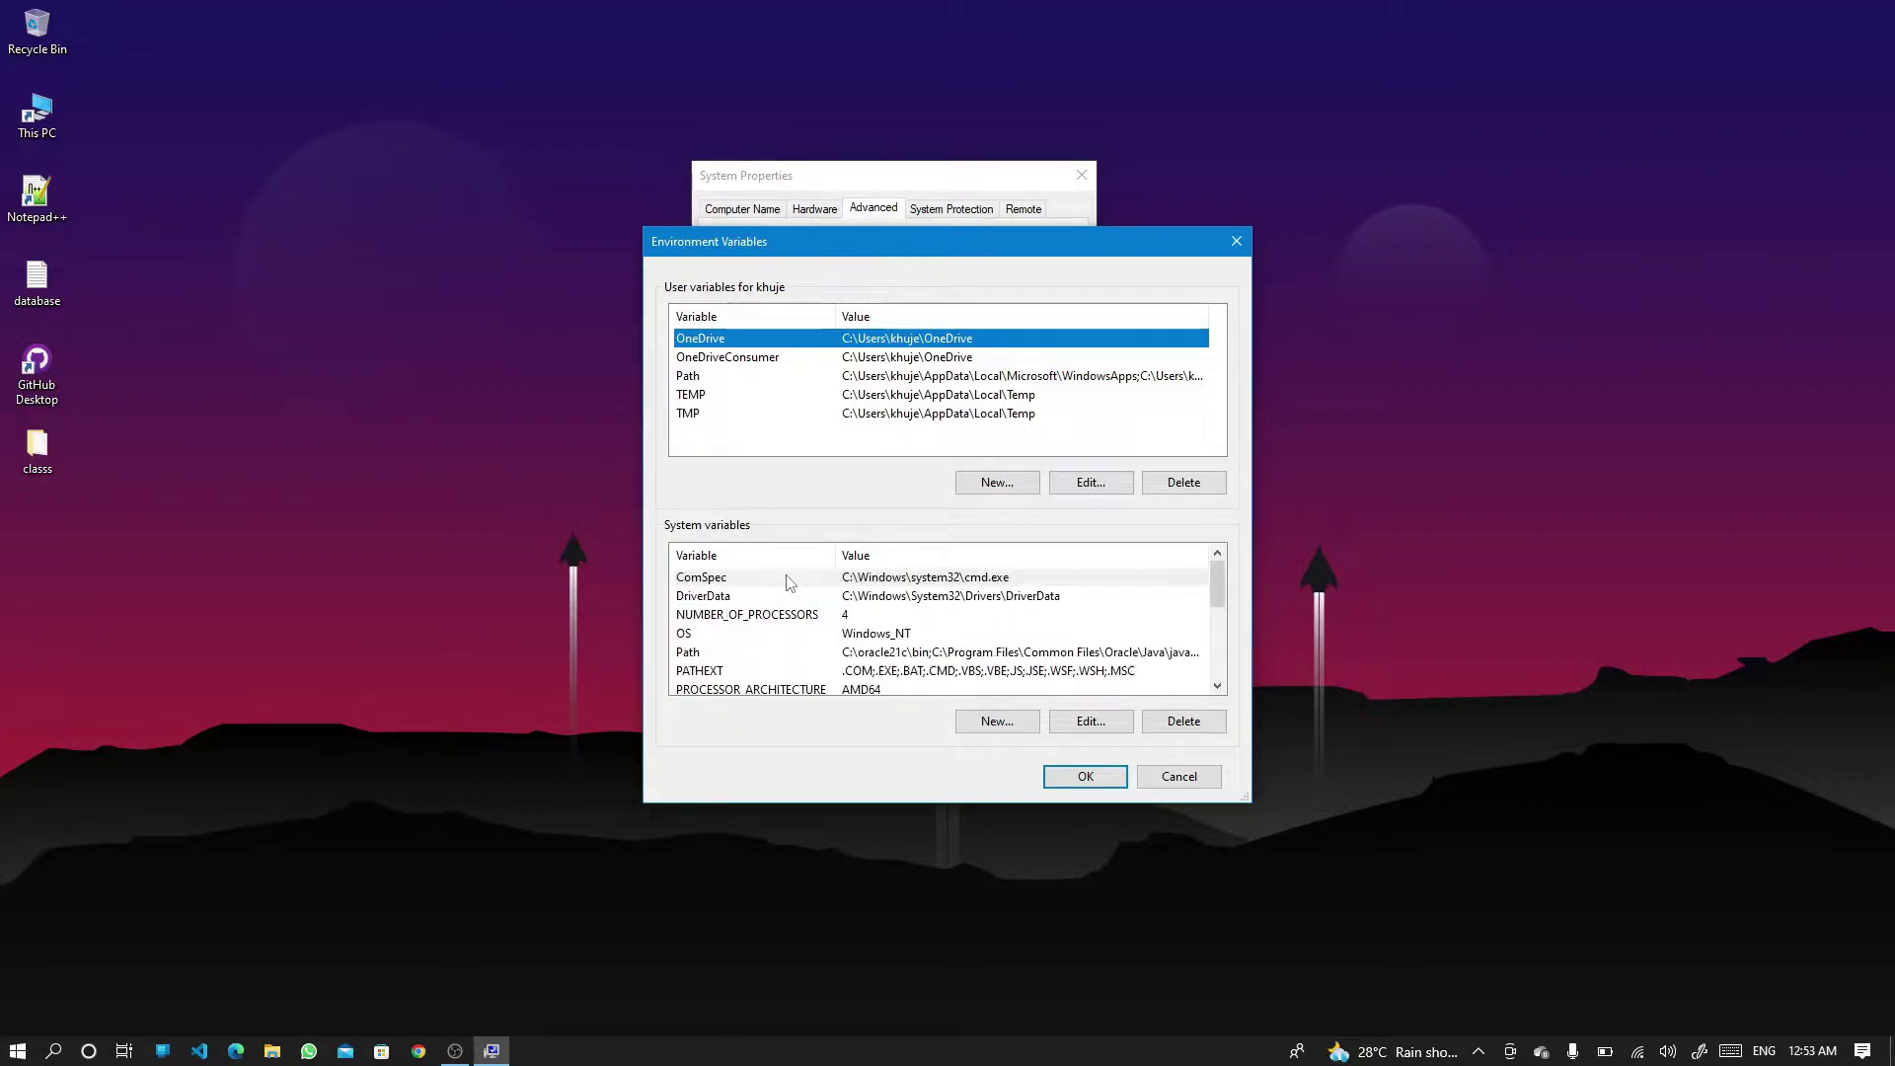
{"action": "double_click", "coordinate": [772, 653]}
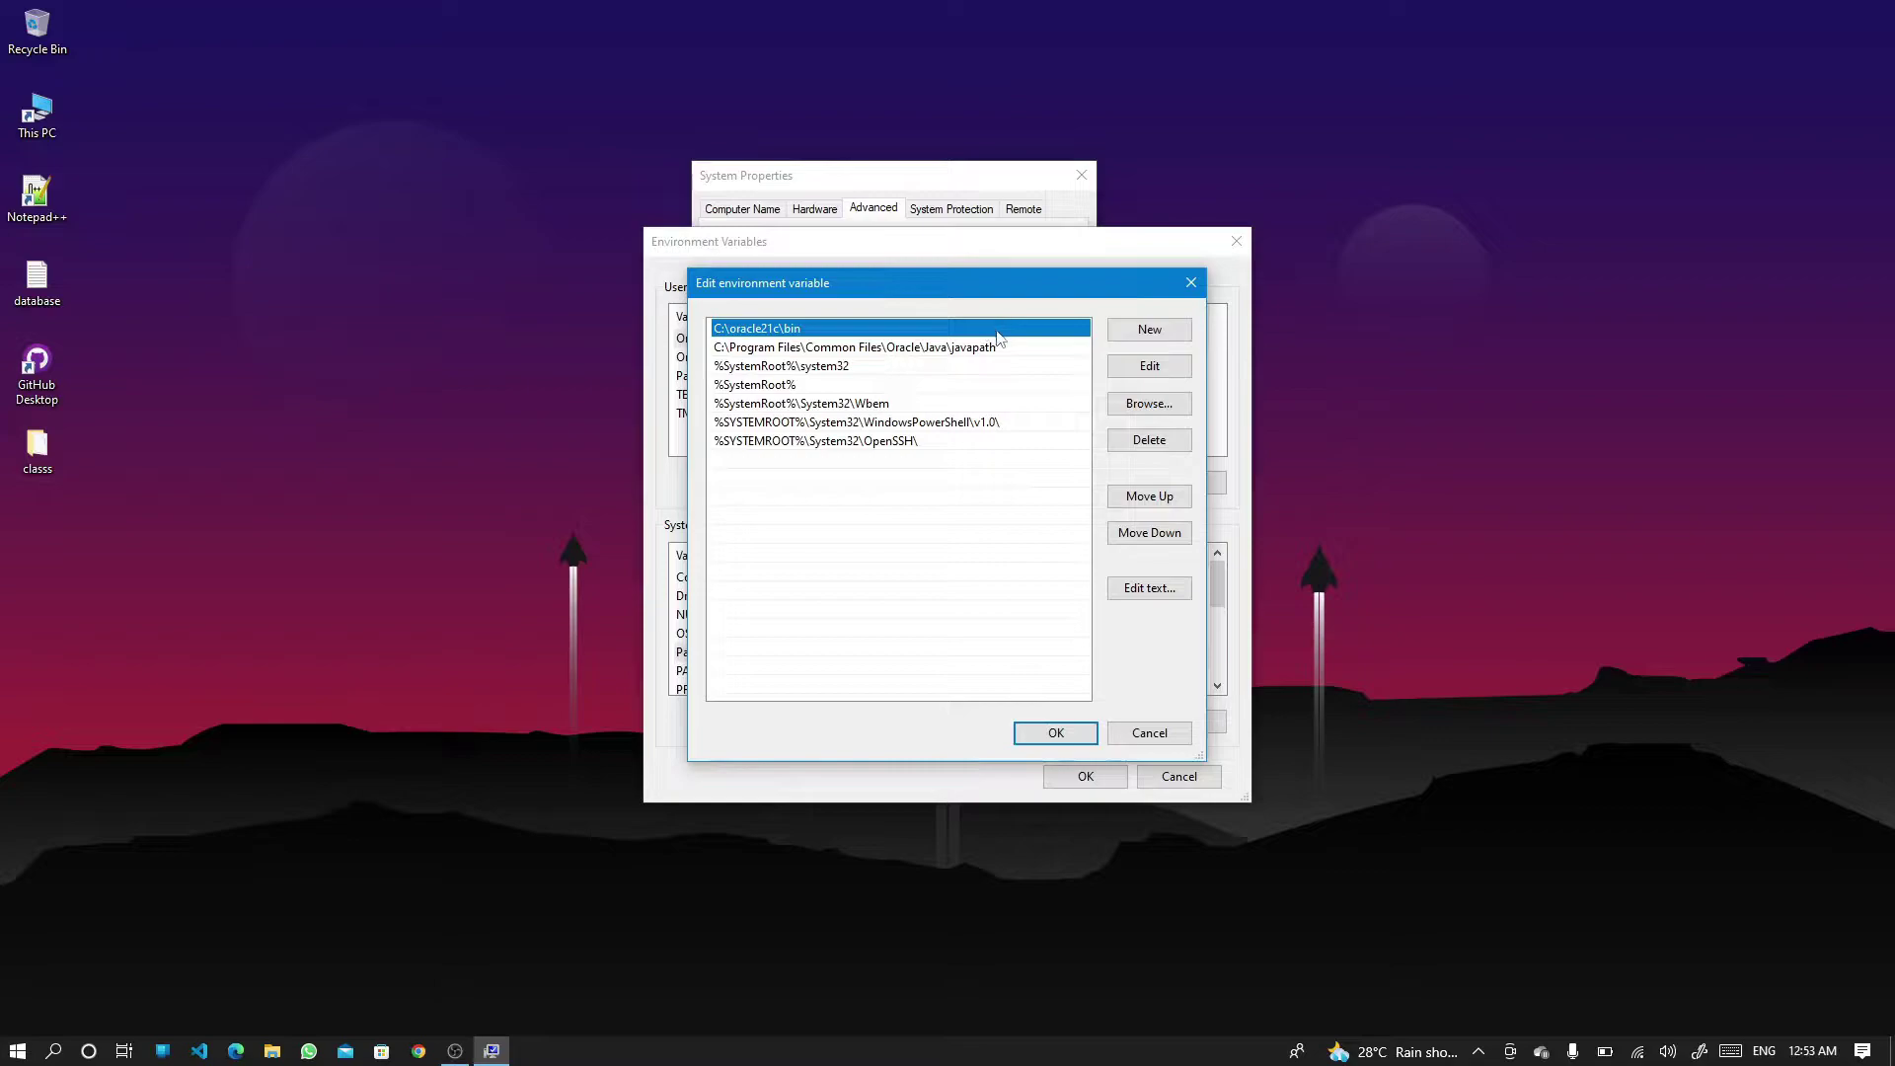
{"action": "double_click", "coordinate": [994, 330]}
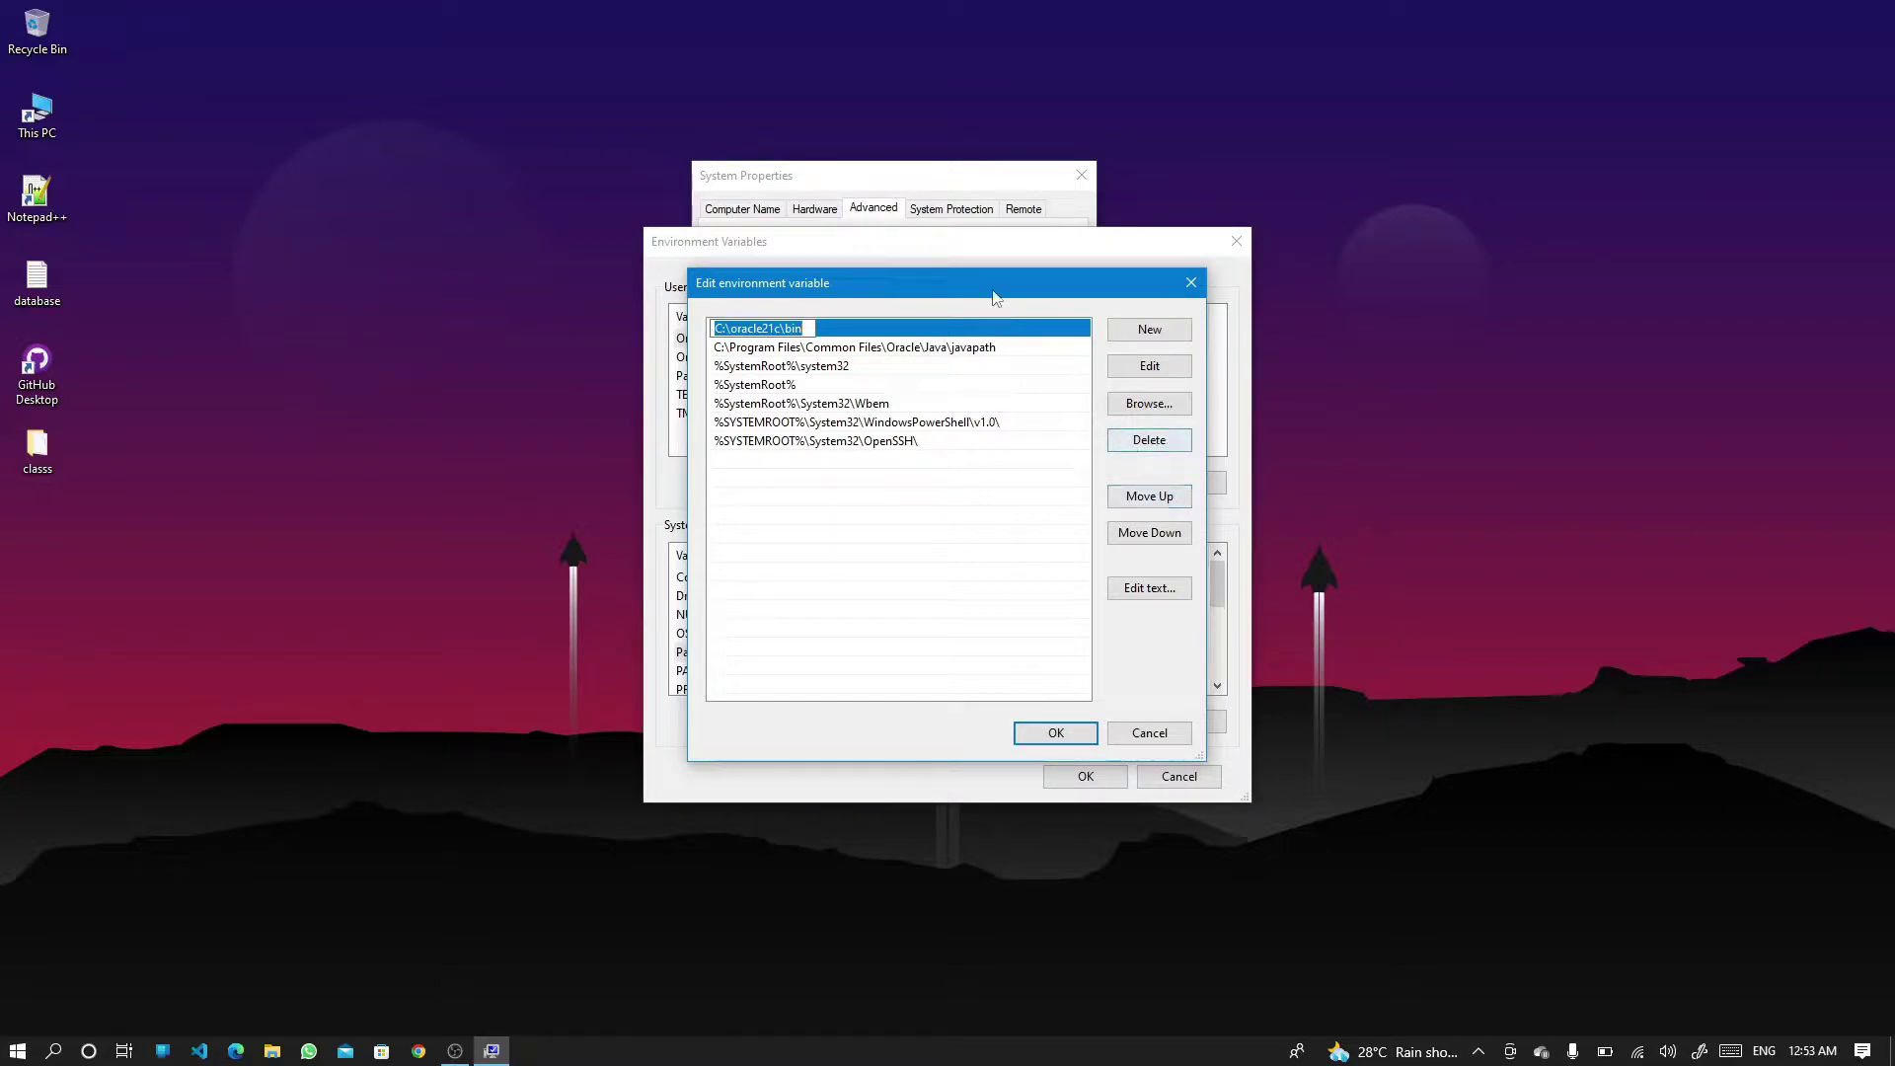
{"action": "left_click", "coordinate": [974, 327]}
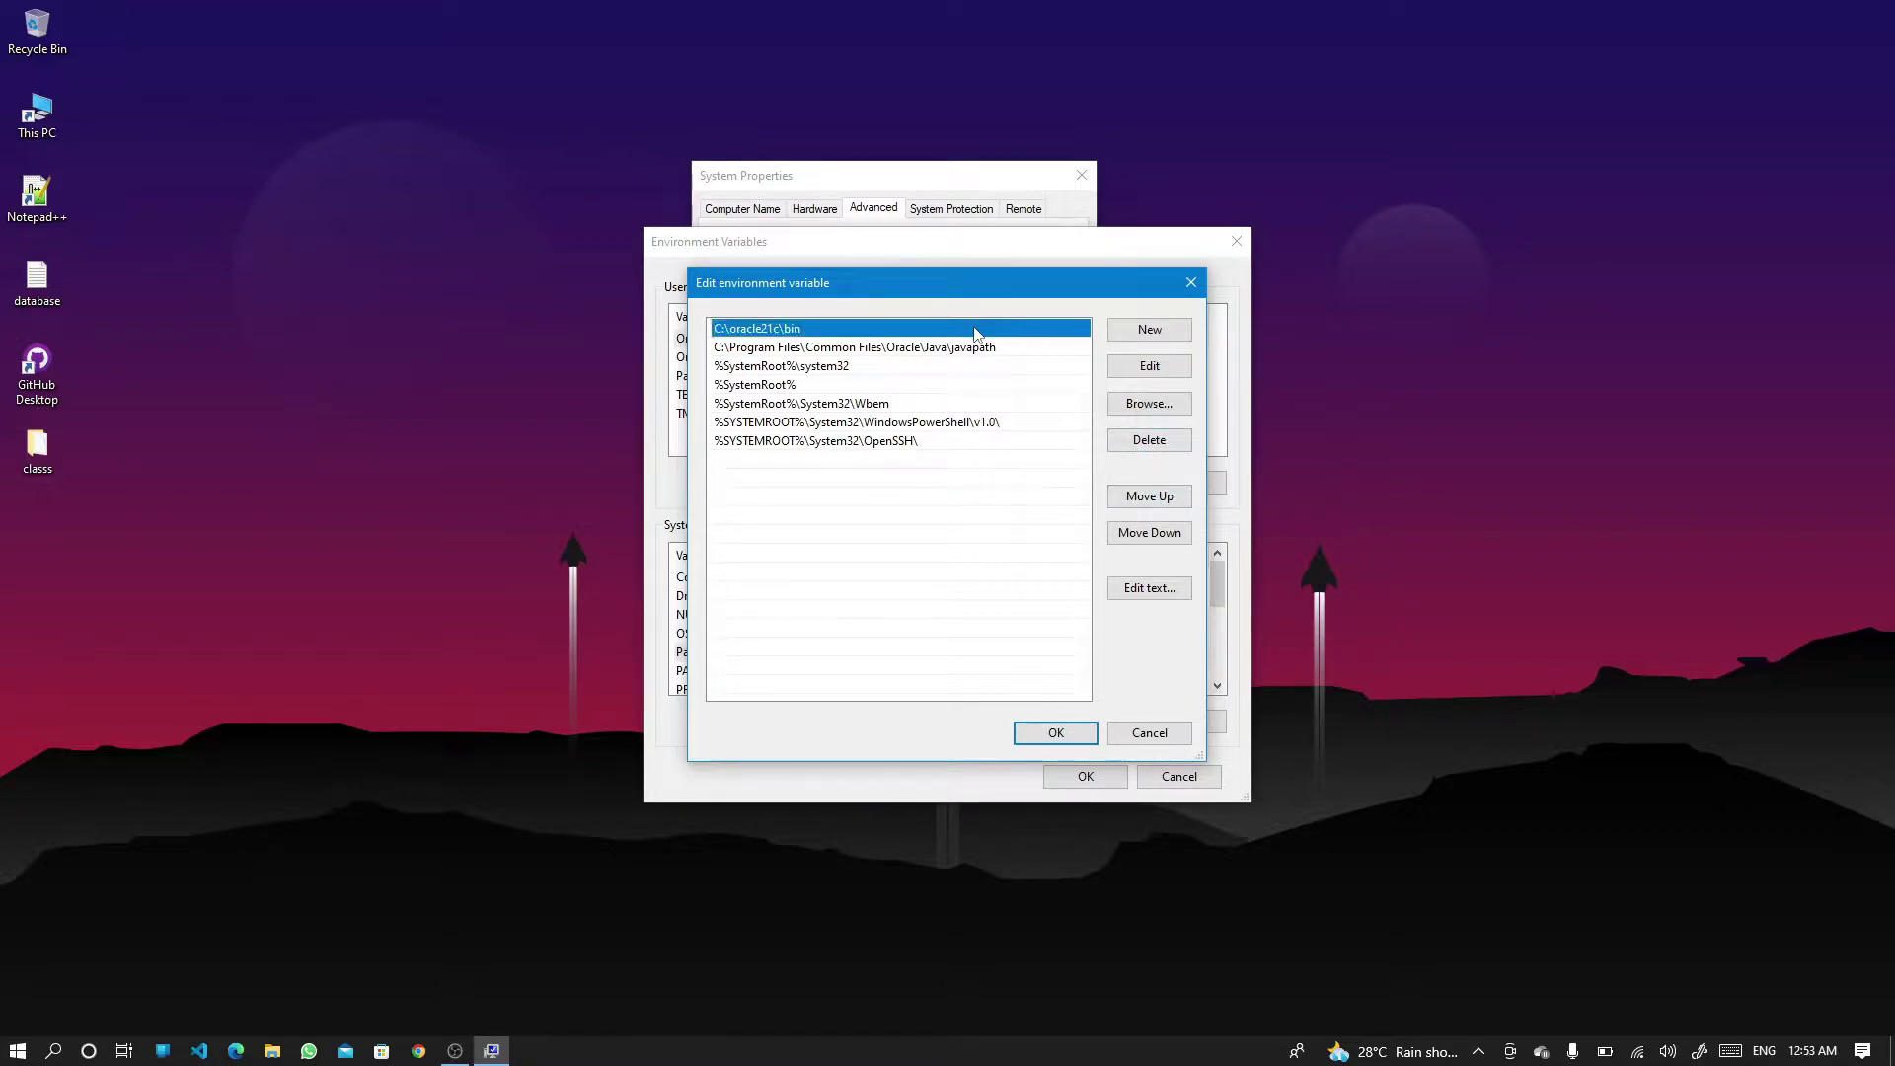
{"action": "left_click", "coordinate": [1160, 446]}
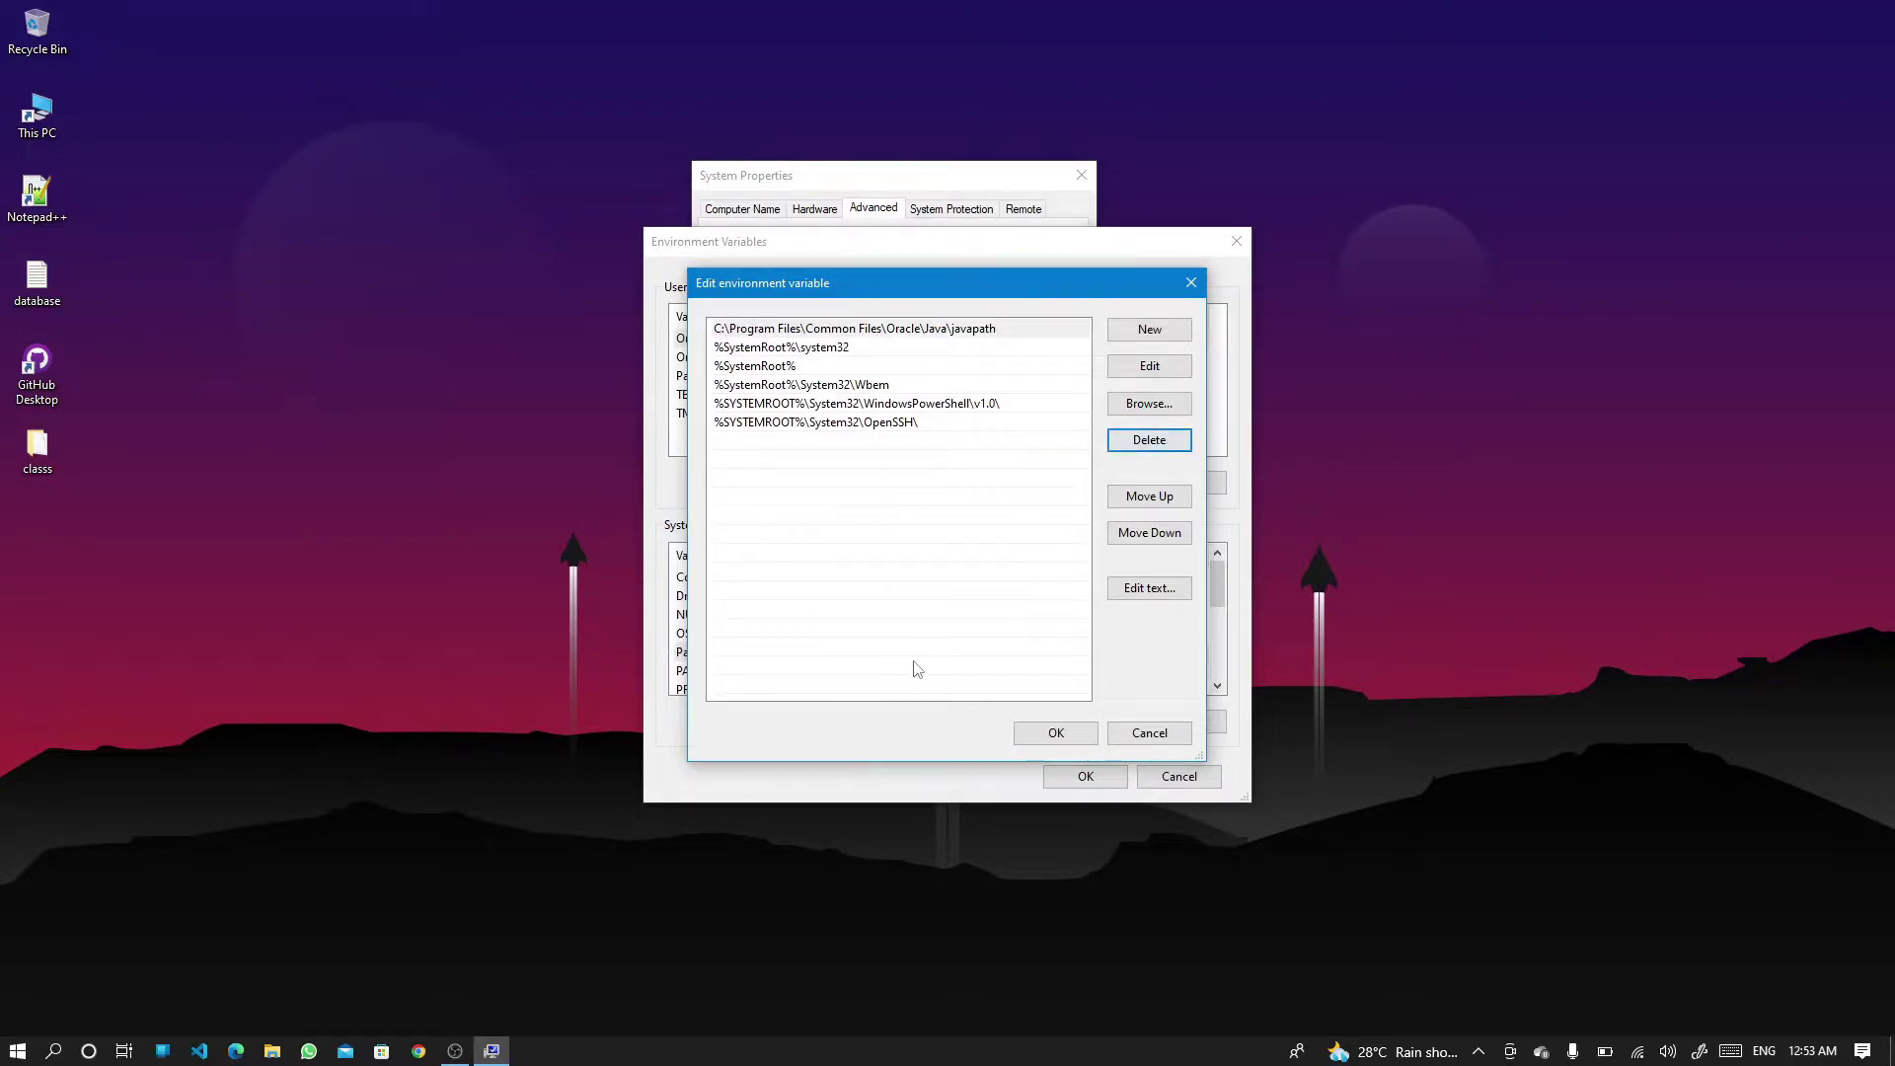
{"action": "left_click", "coordinate": [1055, 732]}
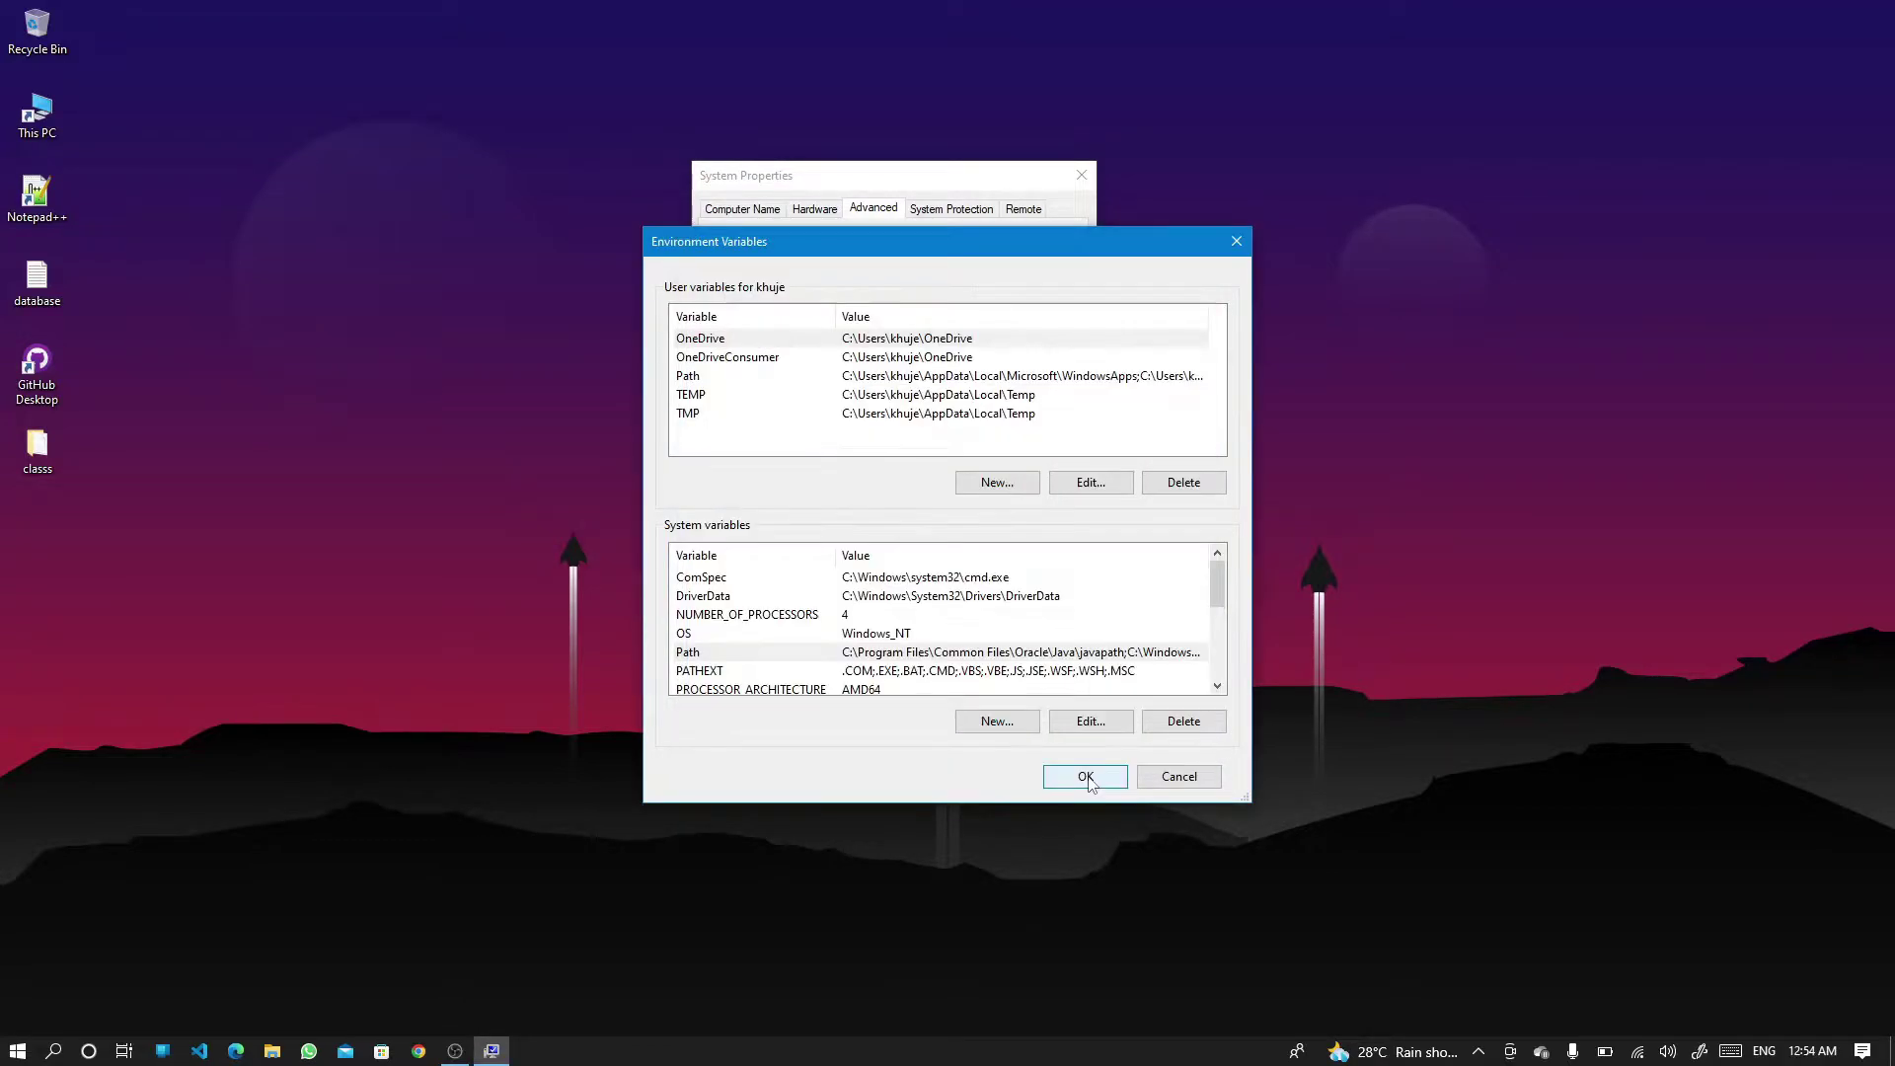
{"action": "left_click", "coordinate": [1086, 778]}
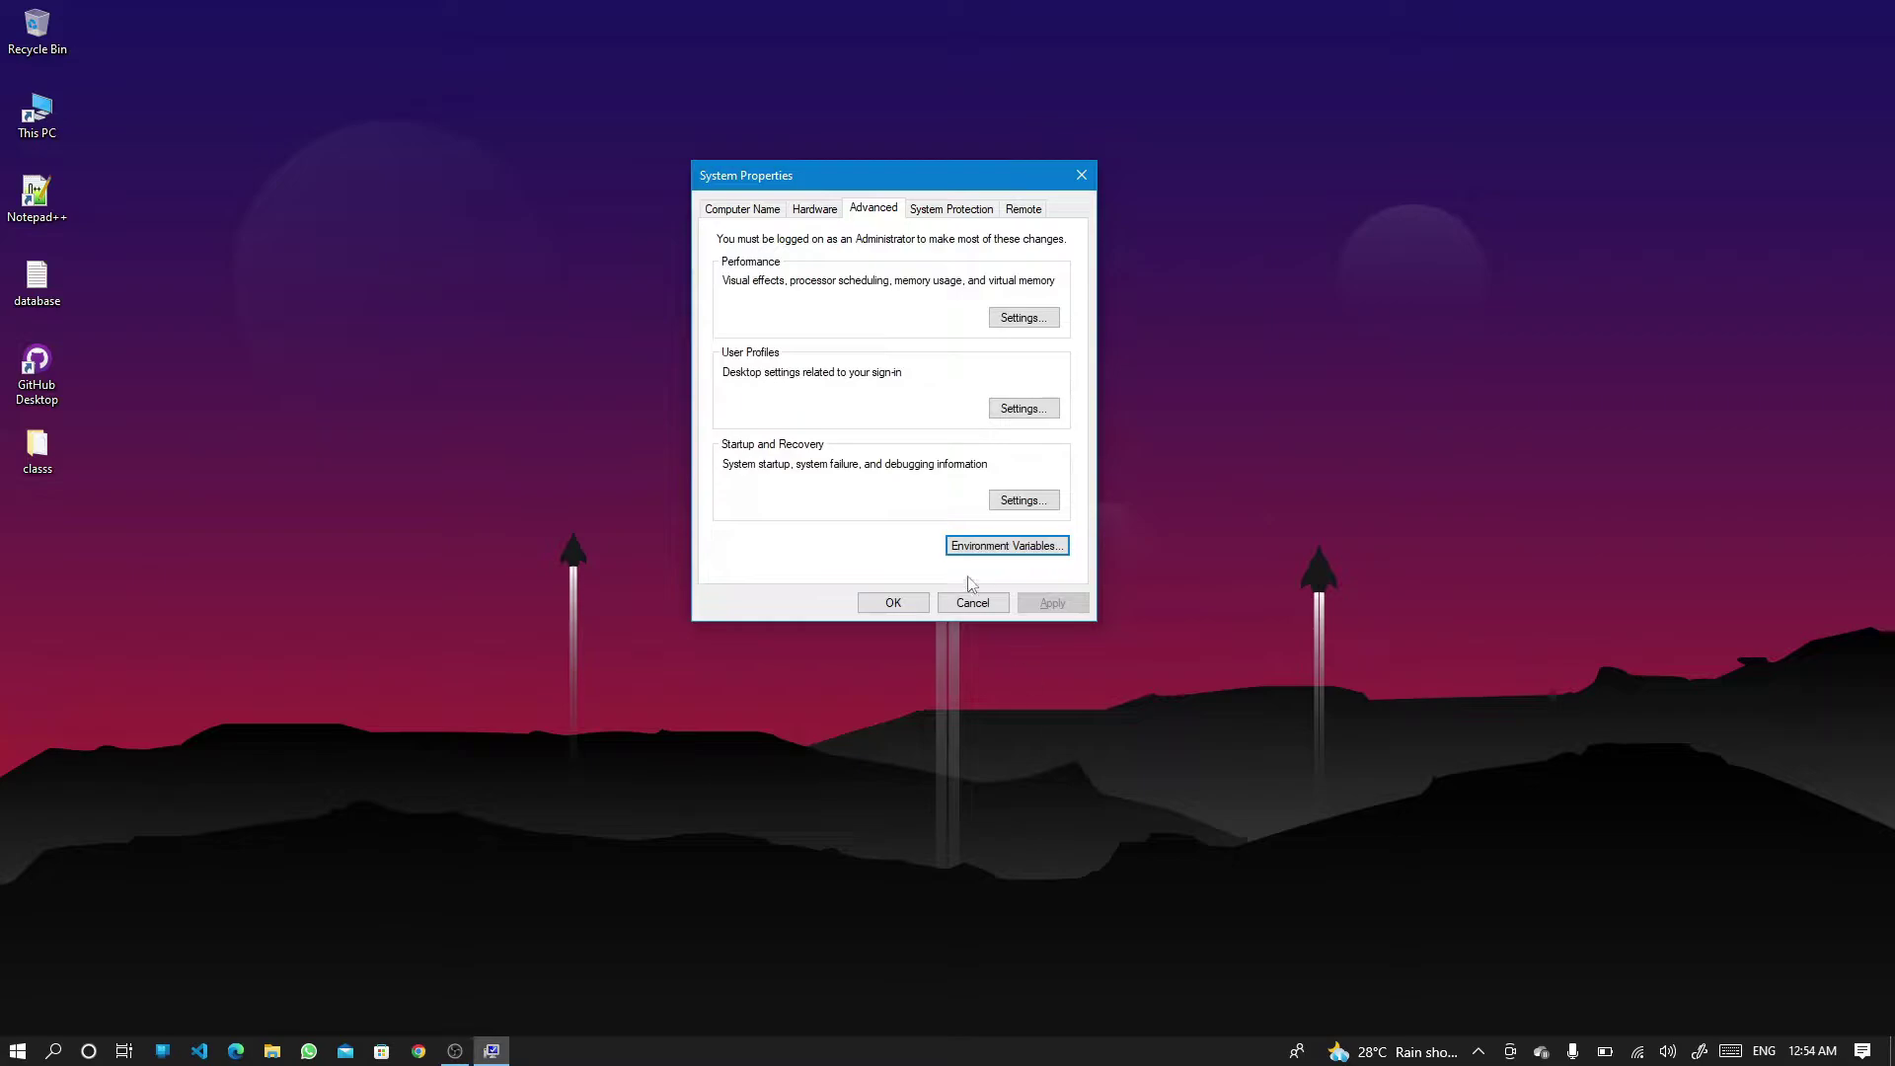
{"action": "left_click", "coordinate": [893, 602]}
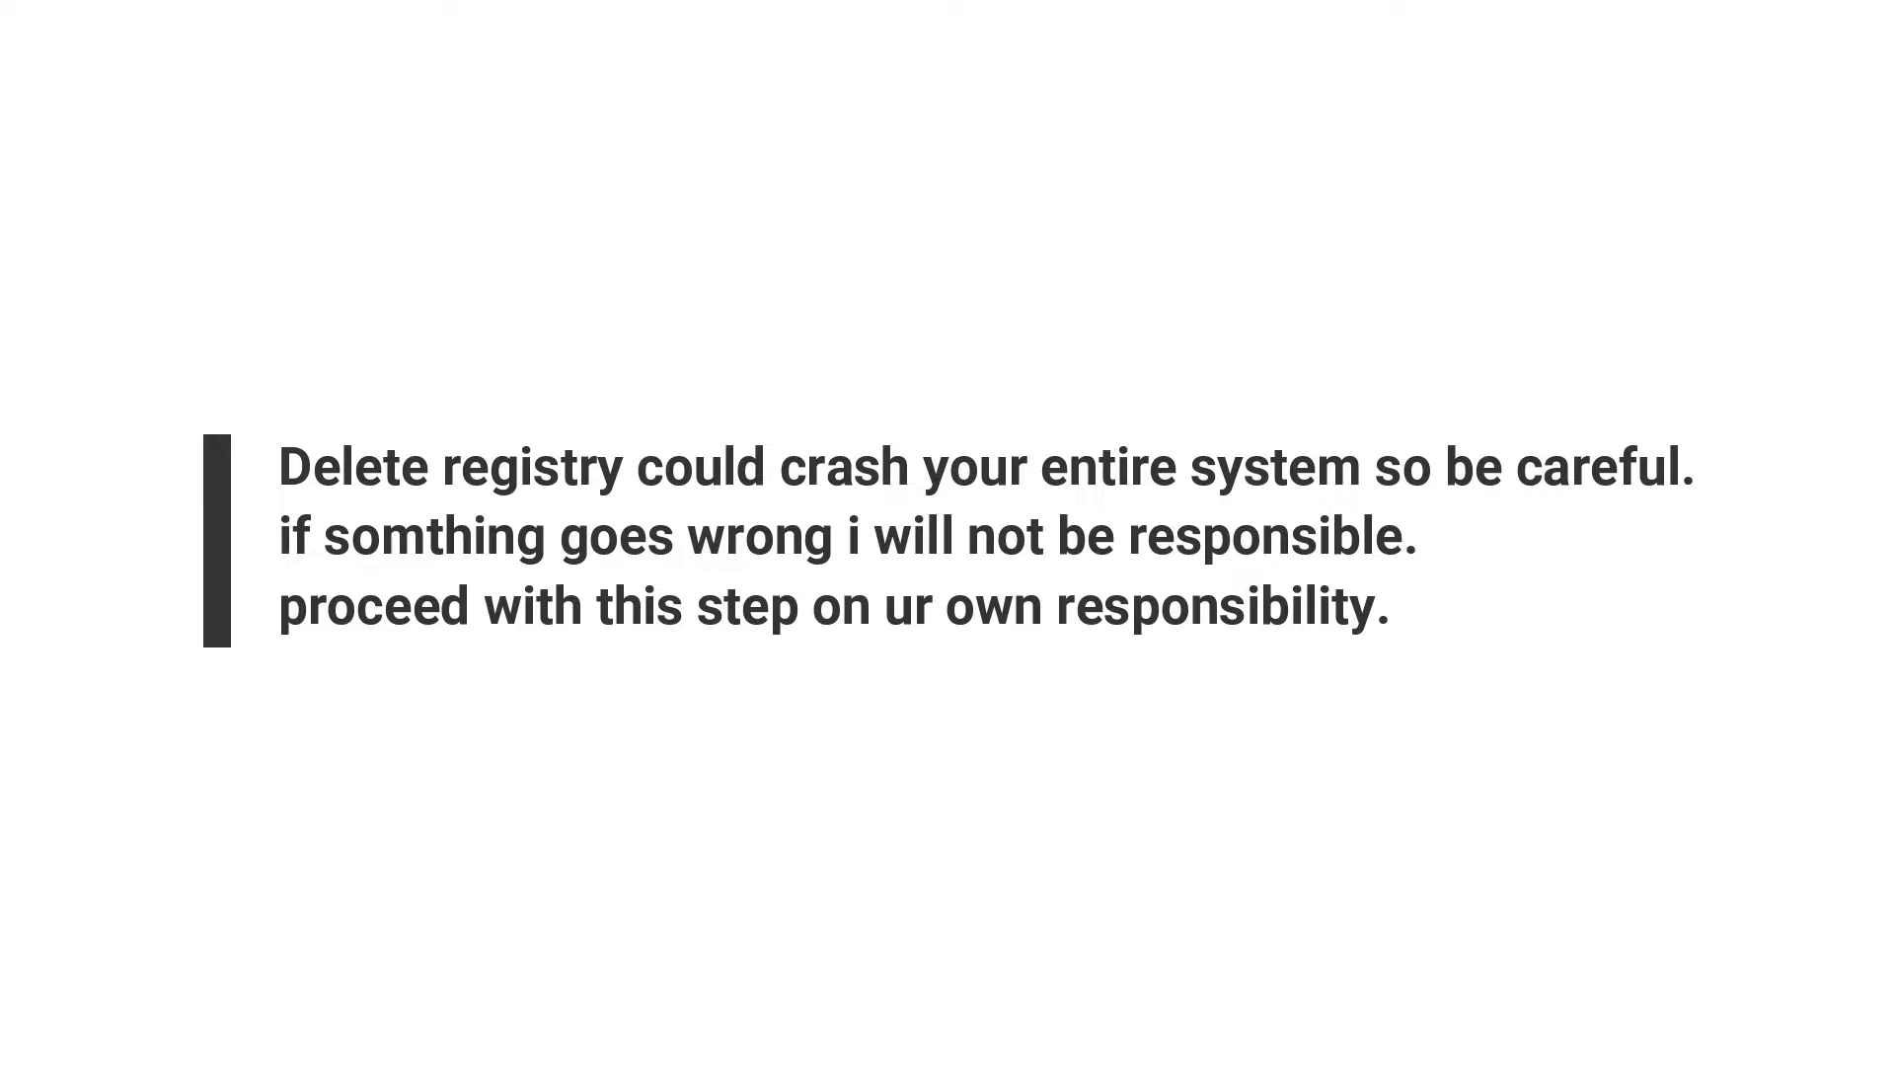
- Open Registry Editor by running regedit
{"action": "key", "text": "super+r"}
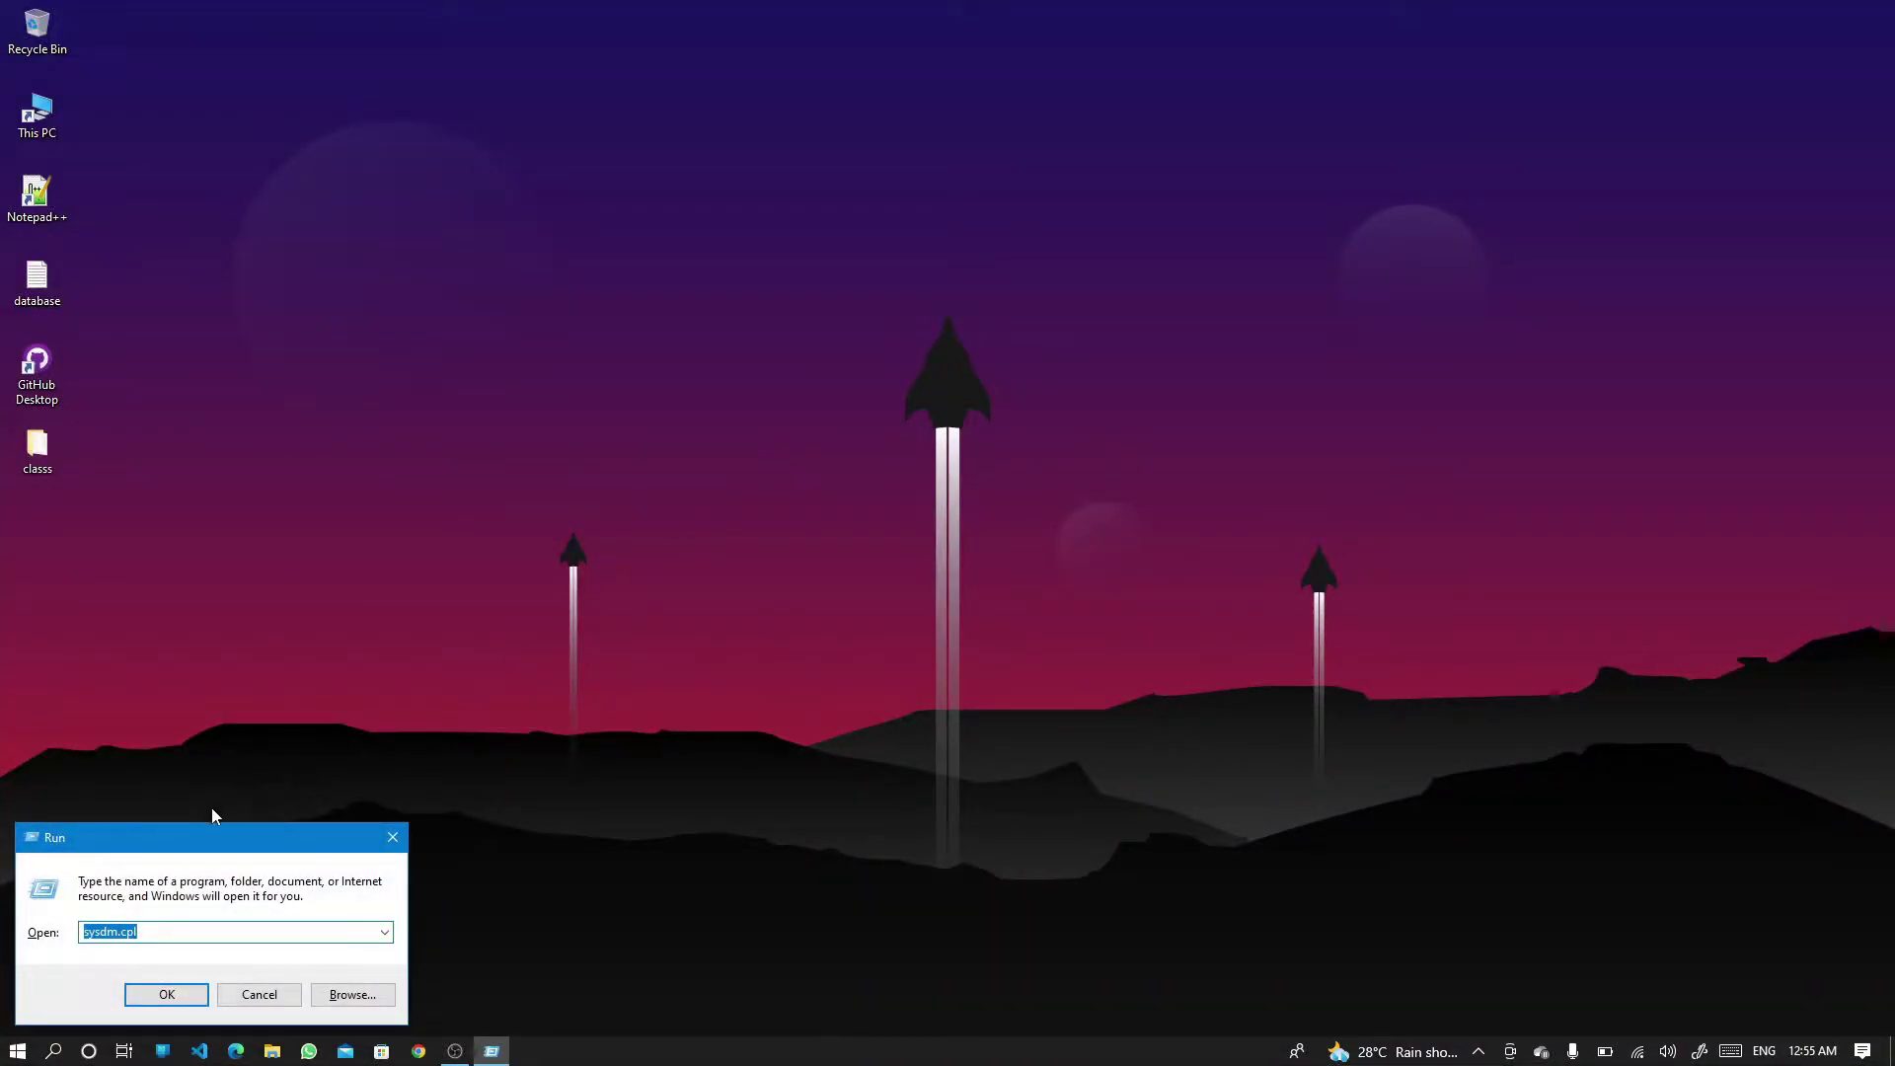
{"action": "left_click_drag", "start_coordinate": [223, 833], "coordinate": [993, 358]}
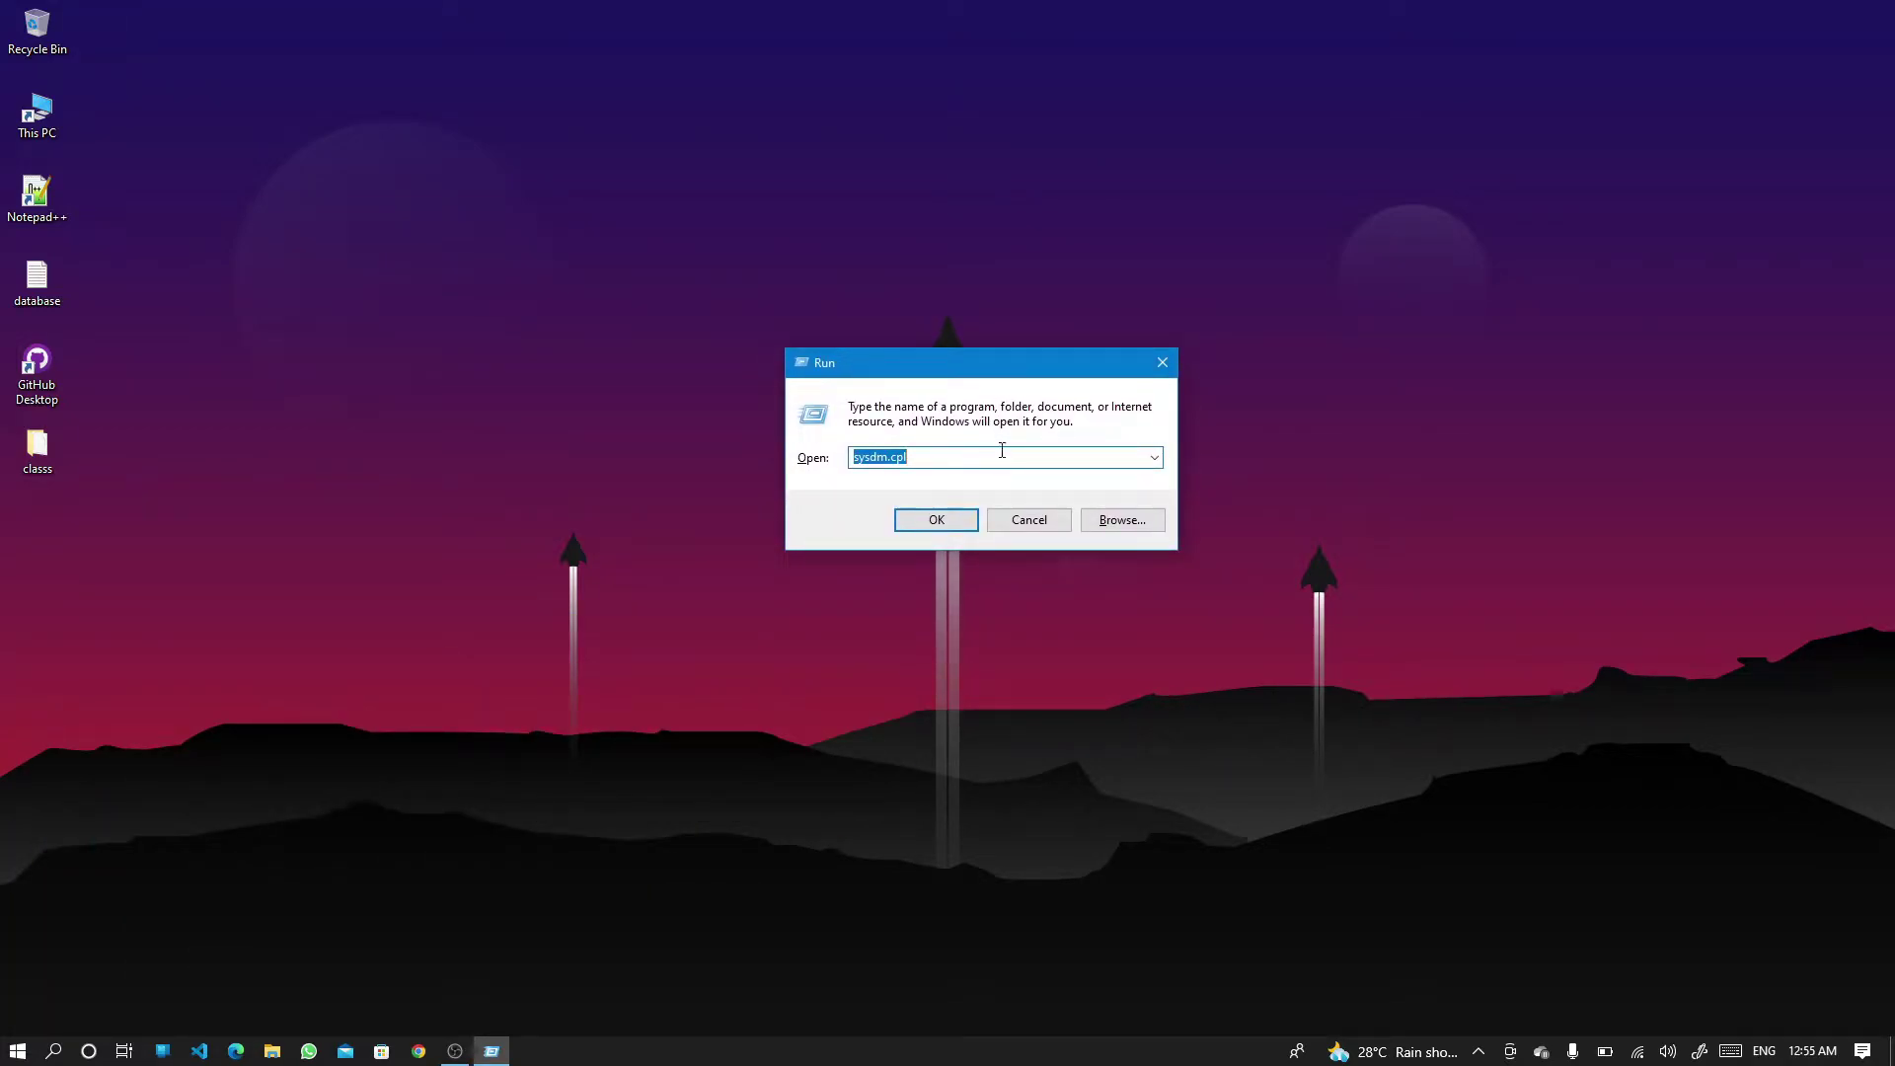
{"action": "key", "text": "BackSpace"}
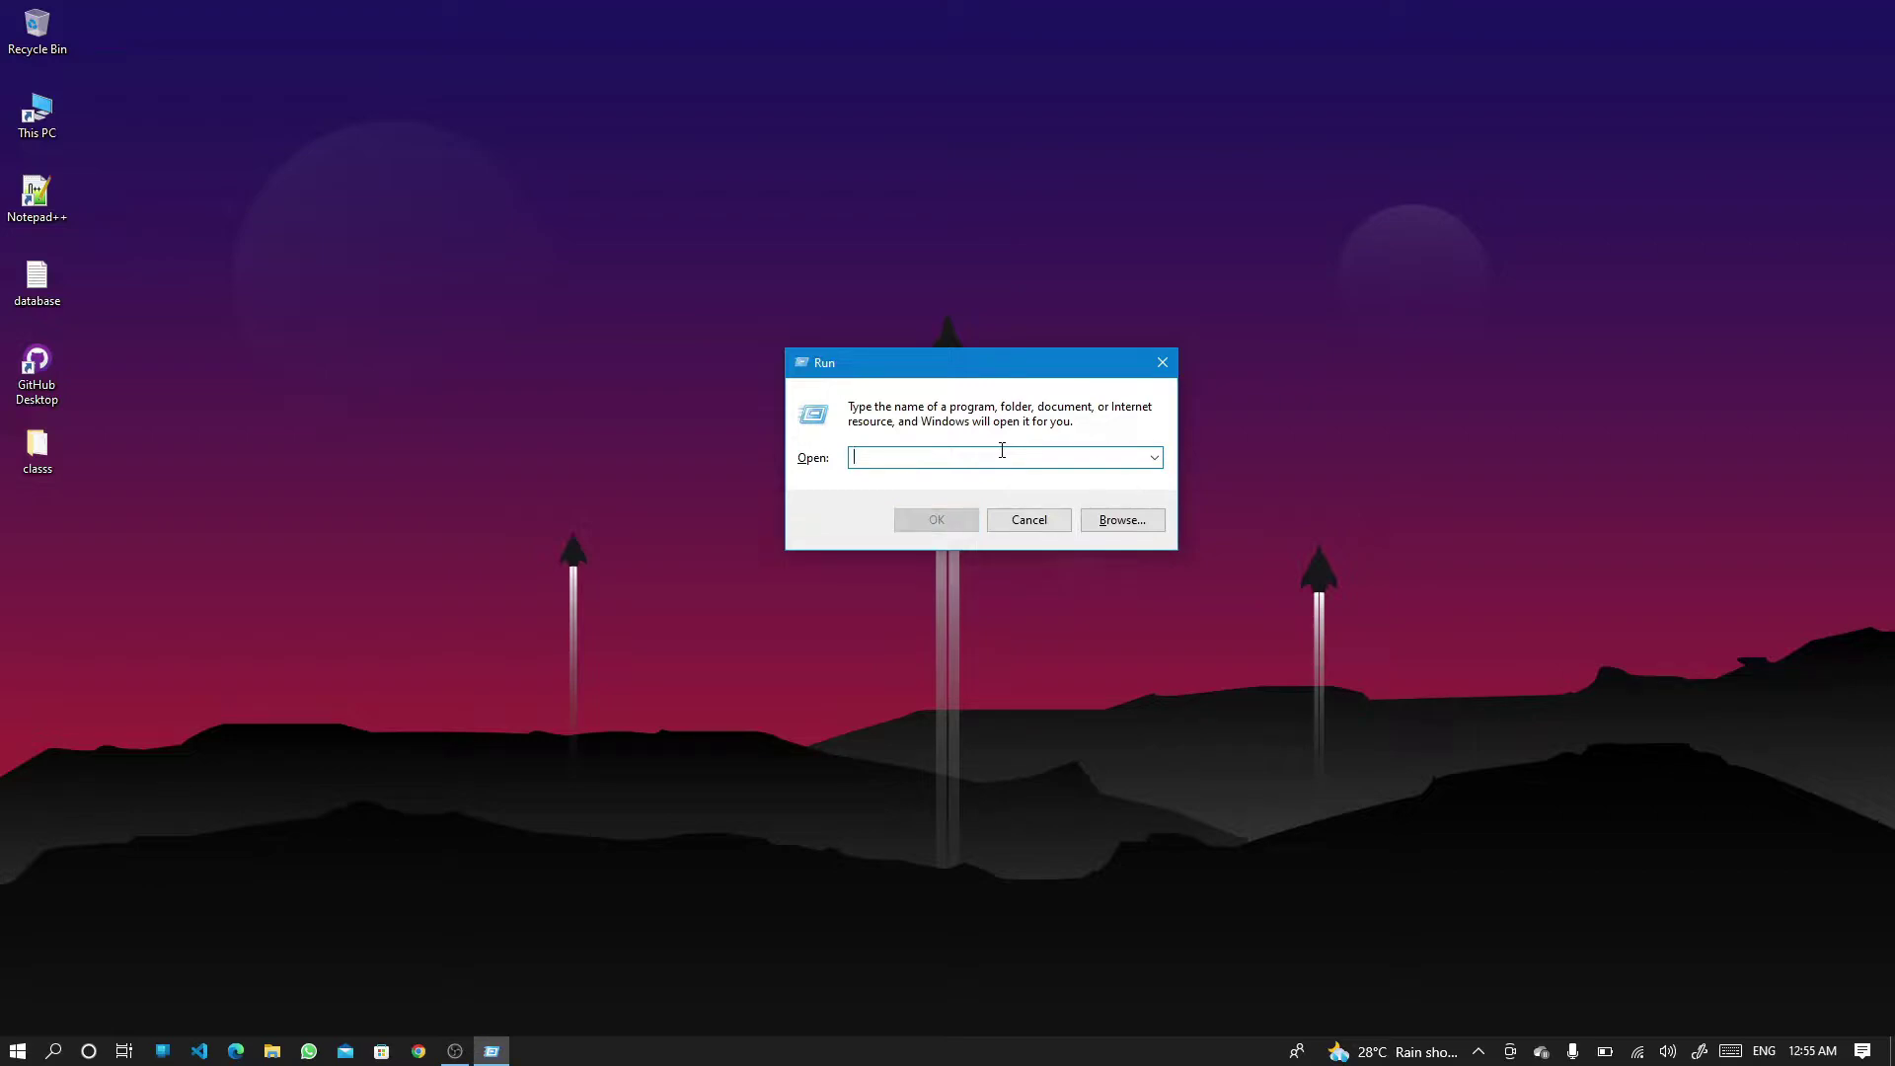
{"action": "type", "text": "r"}
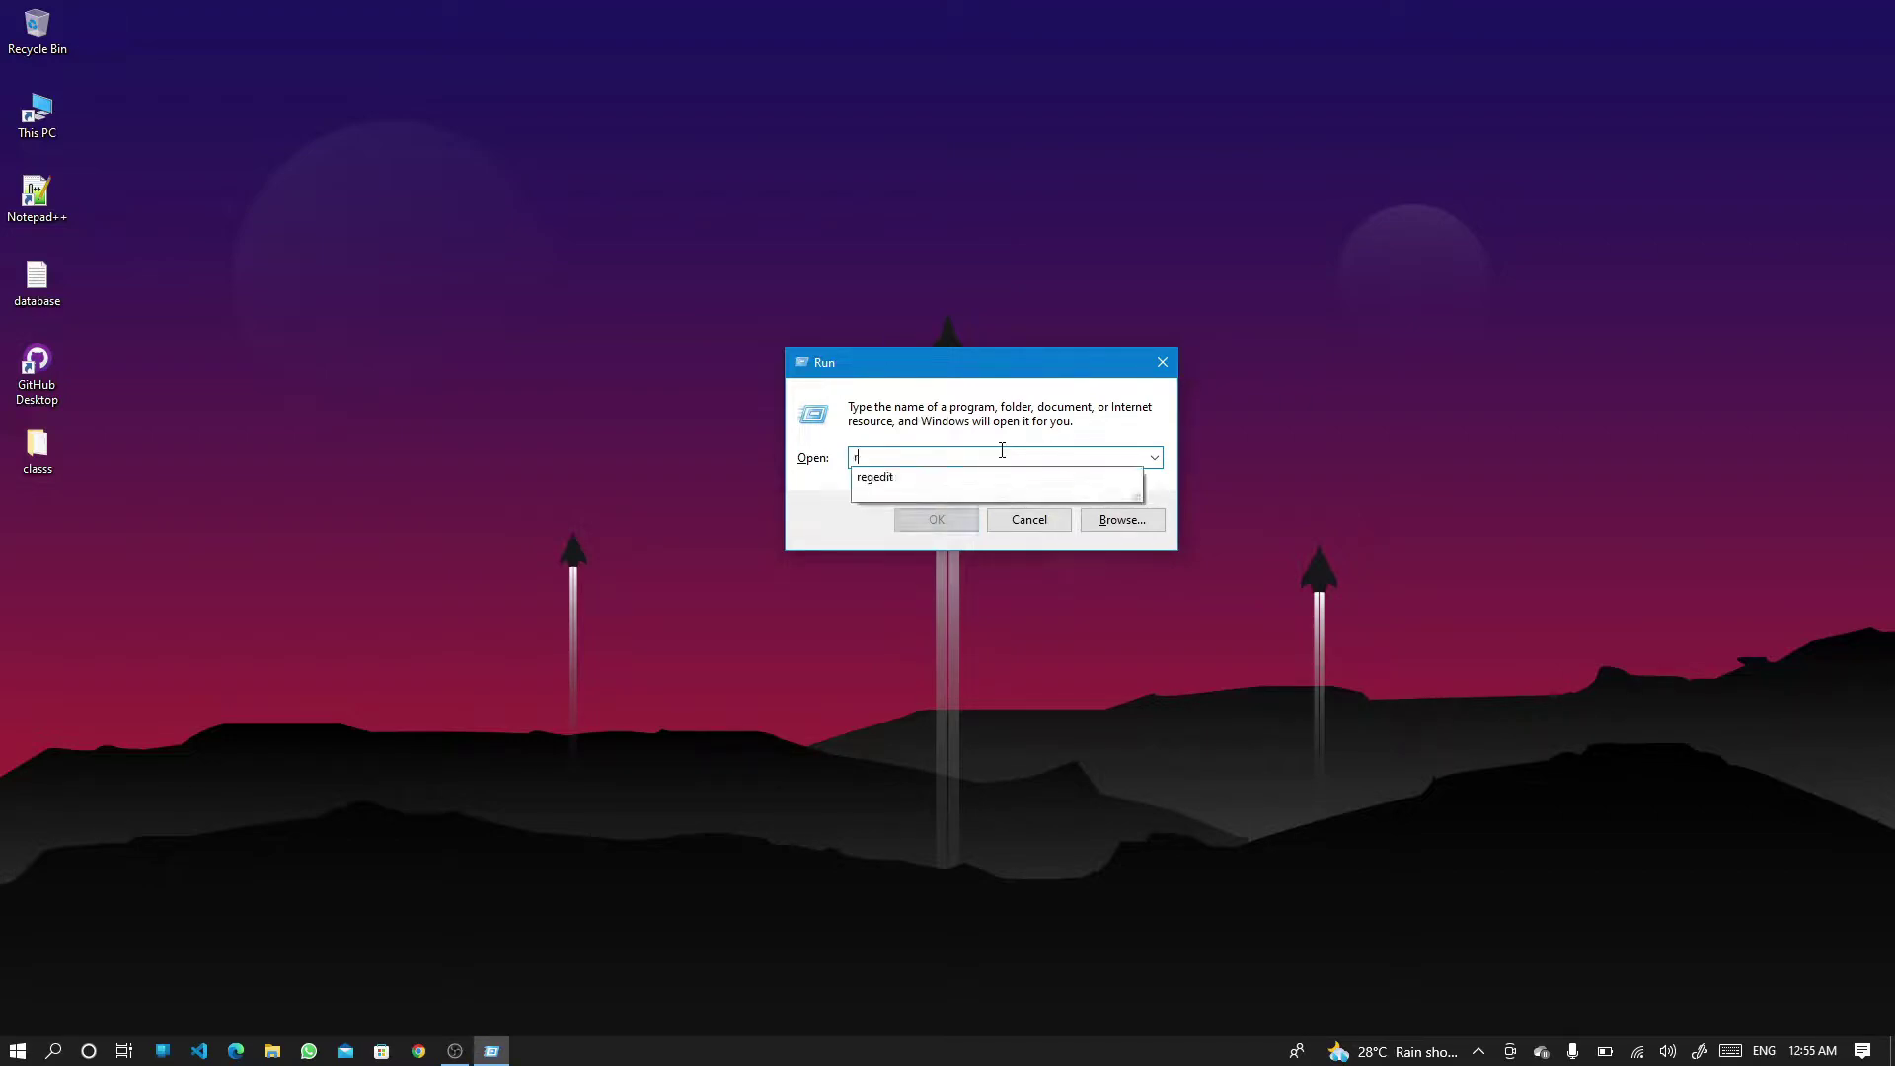
{"action": "type", "text": "ege"}
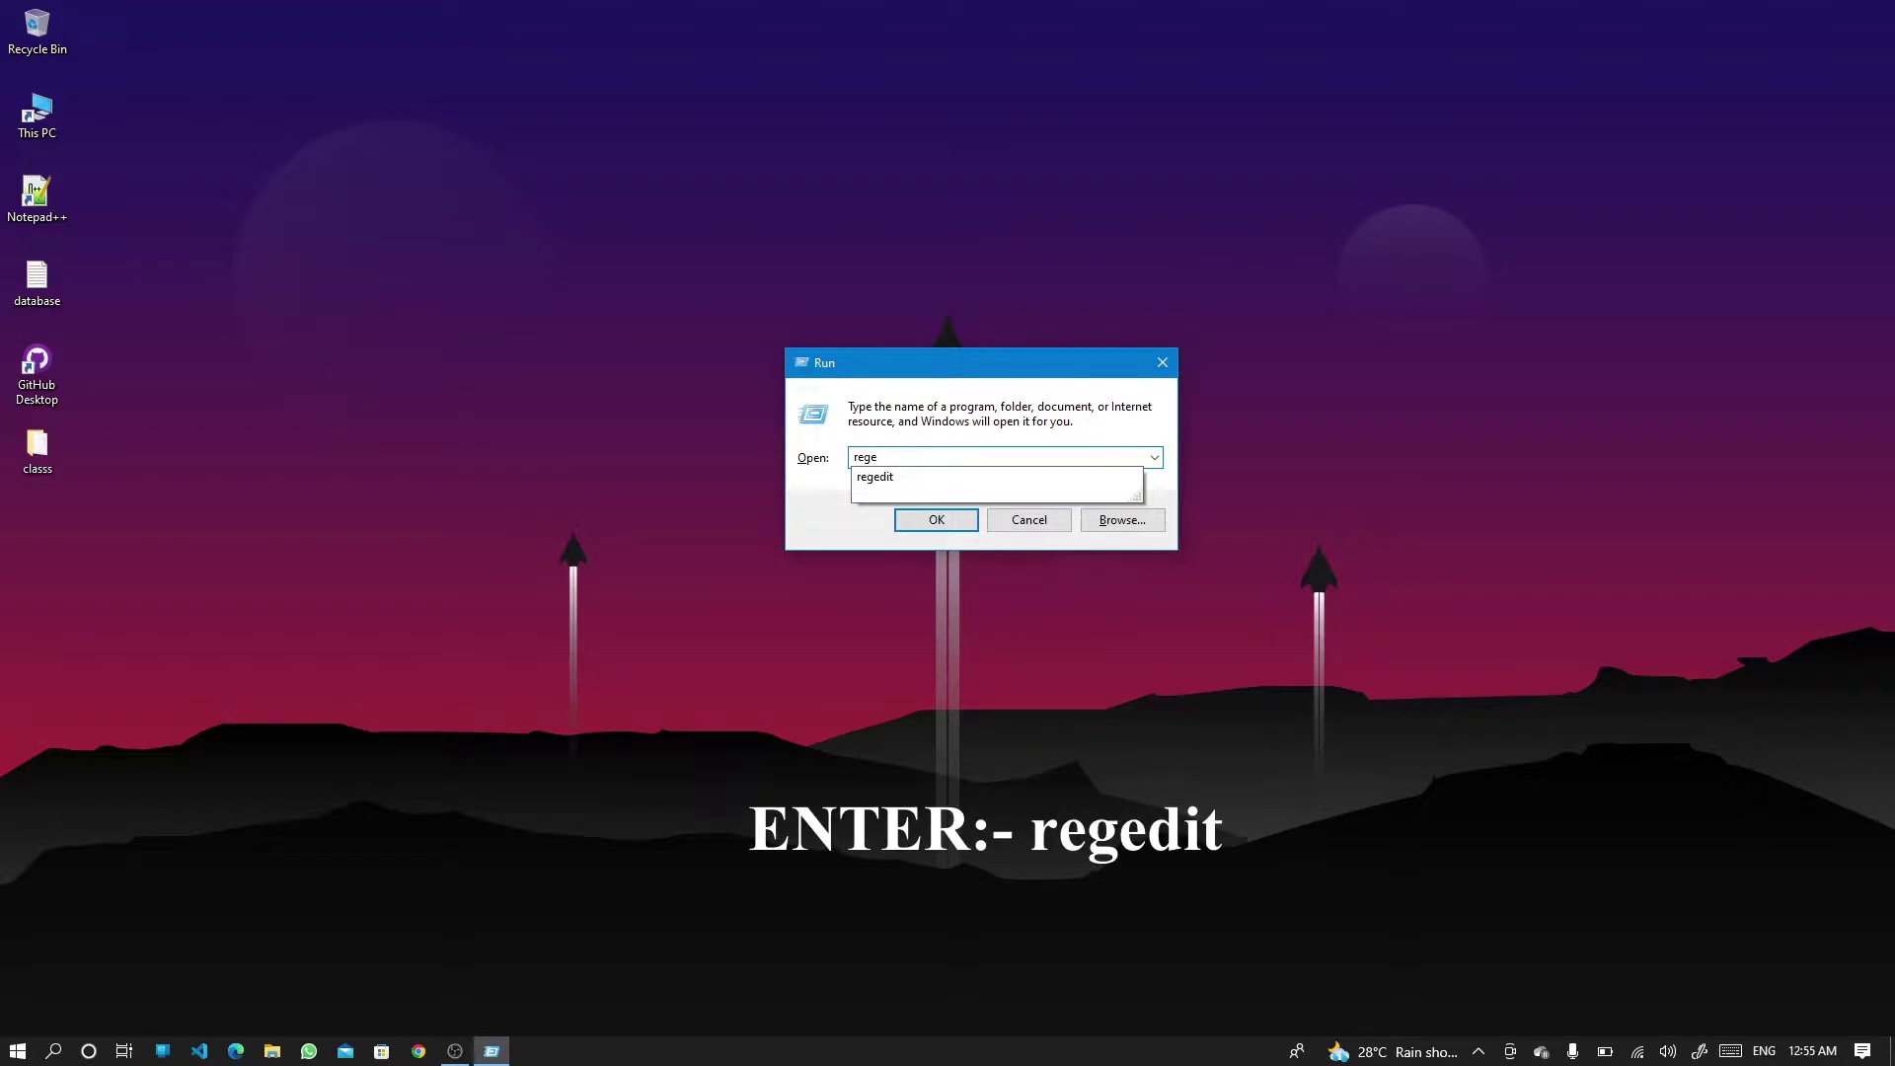
{"action": "type", "text": "dit"}
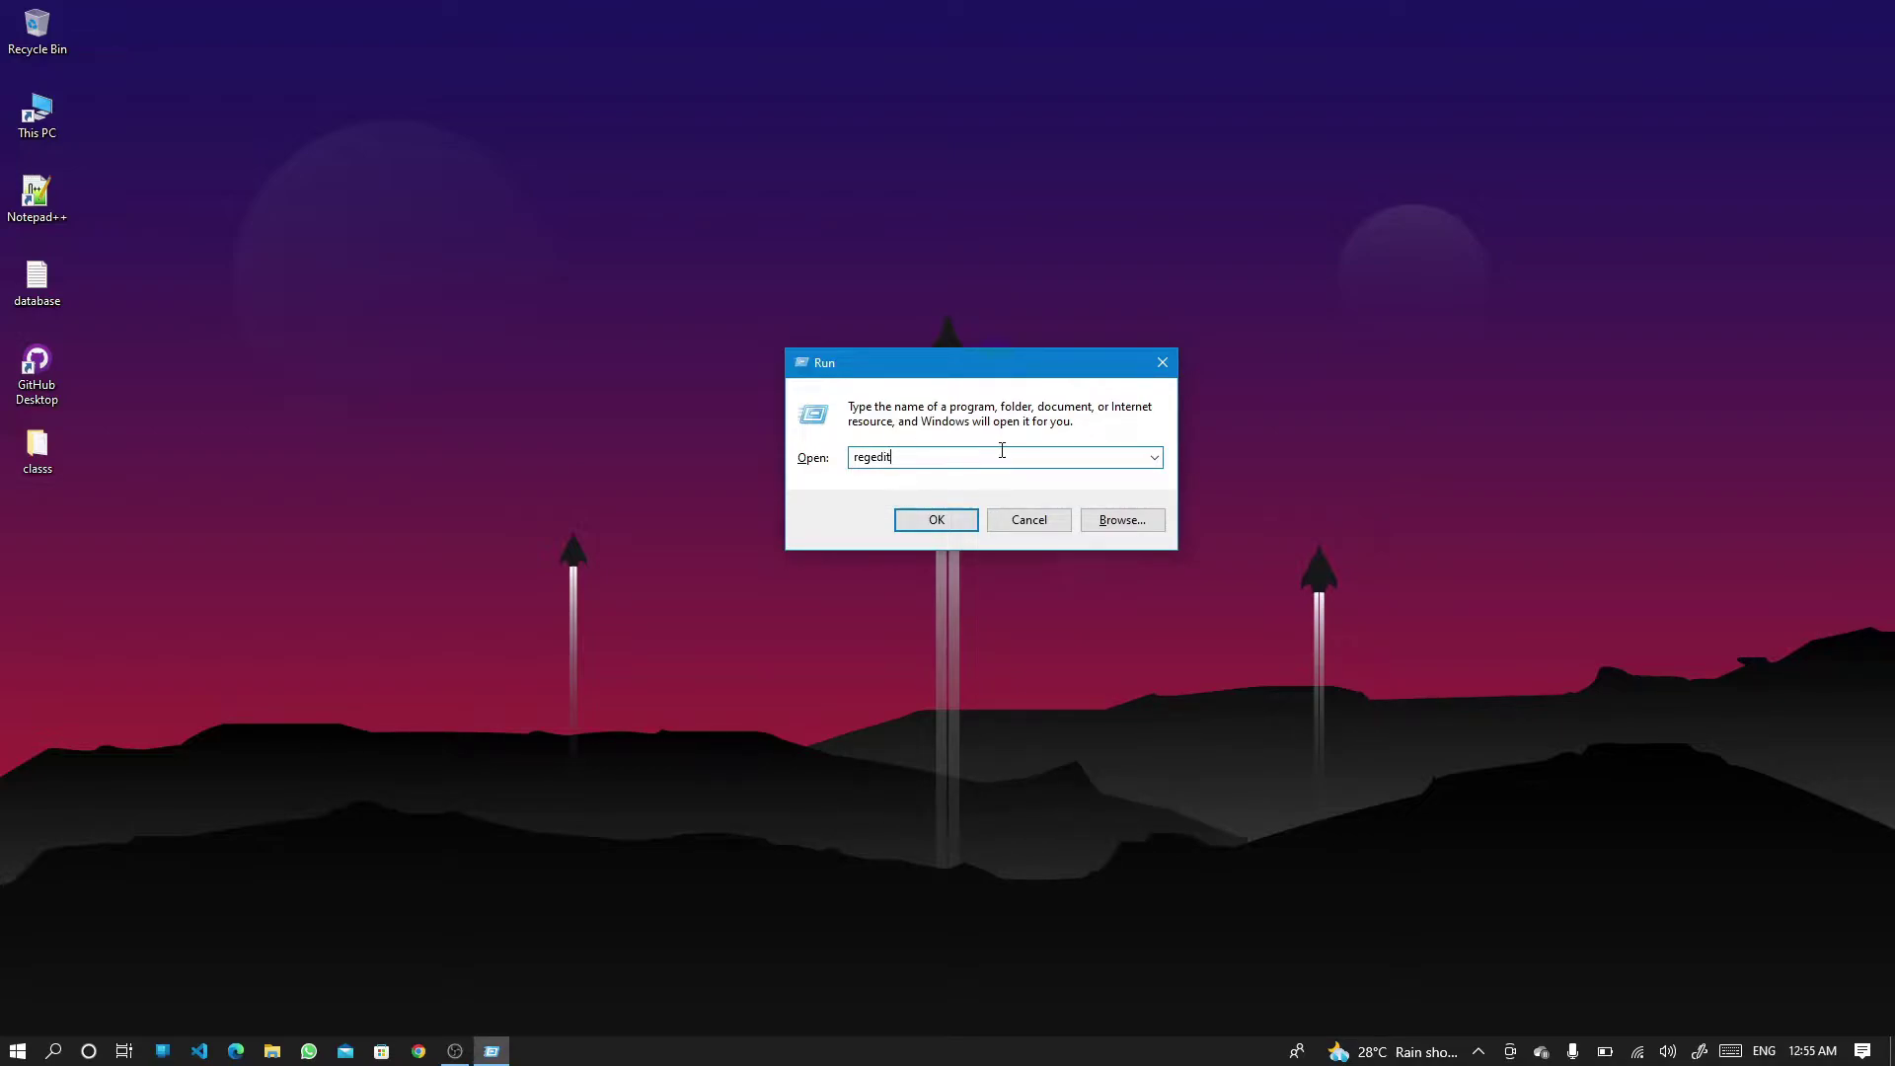
{"action": "key", "text": "Return"}
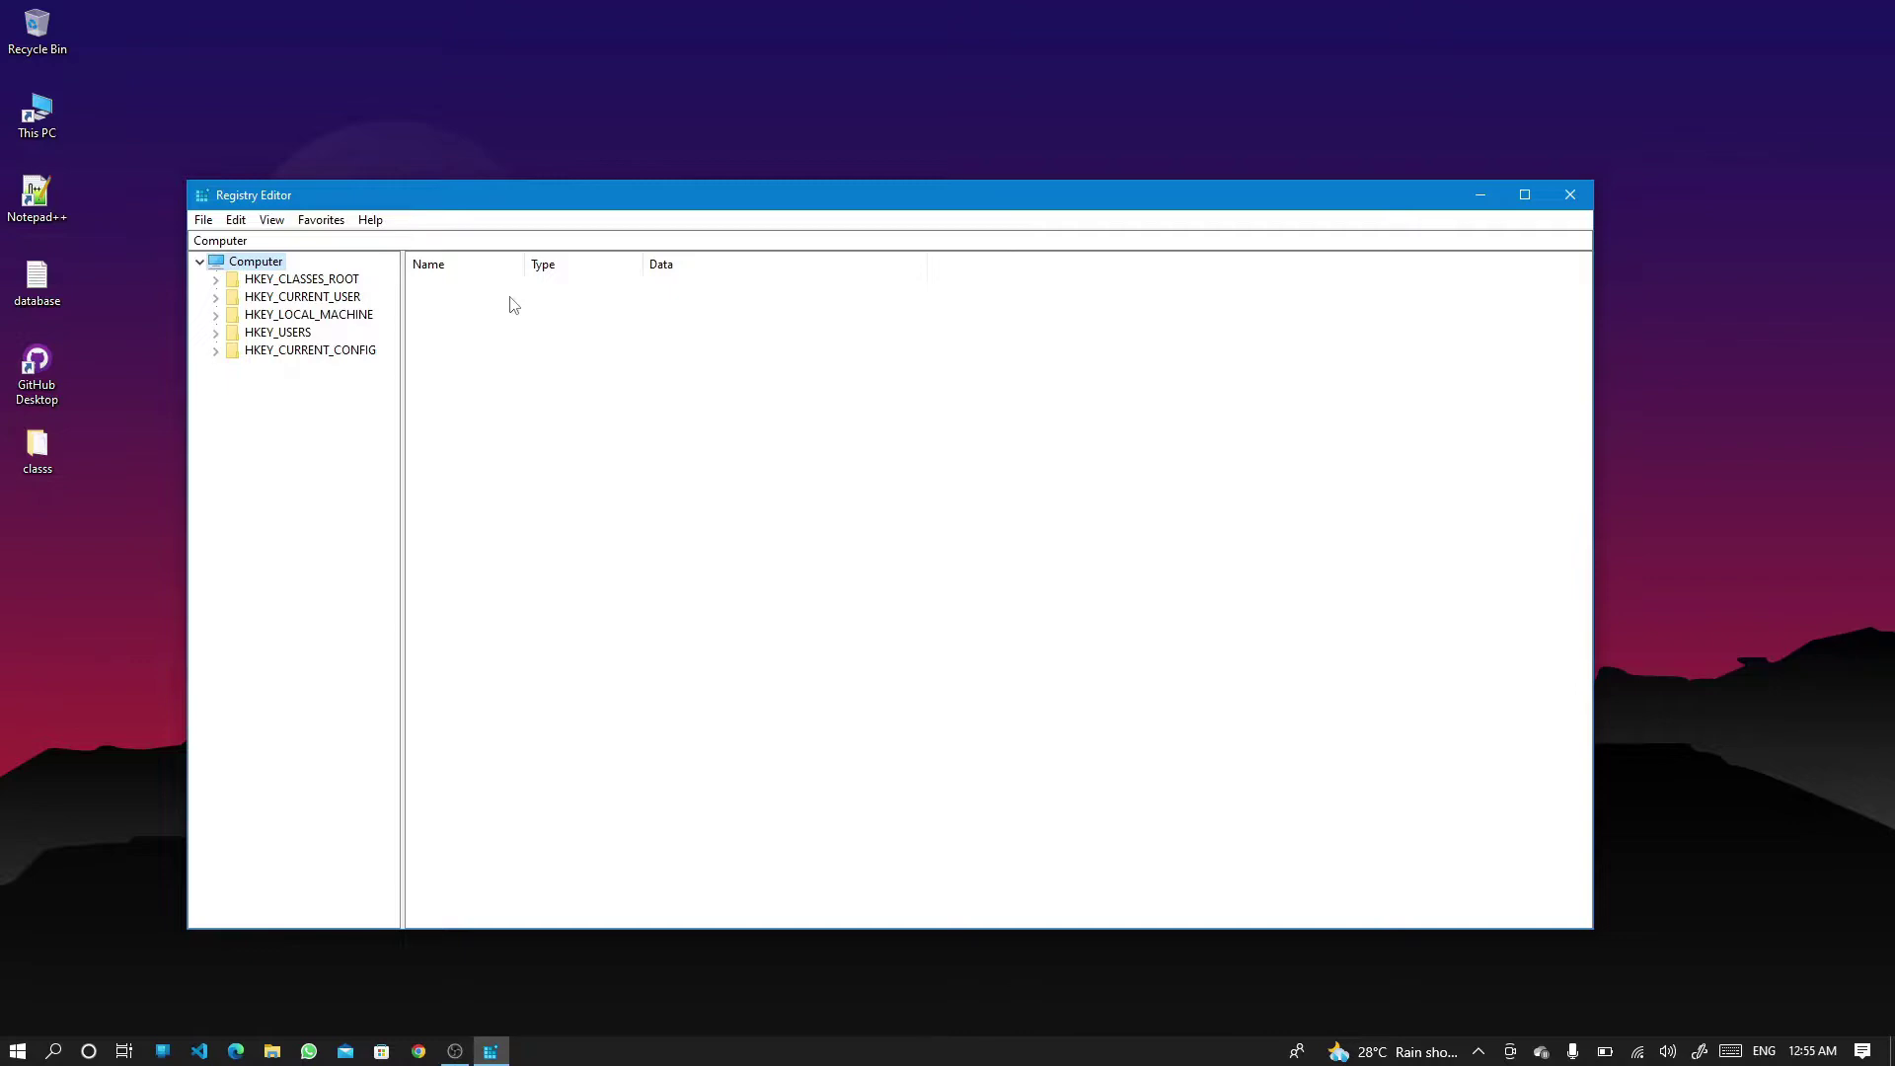
- Delete the ORACLE key and all its subkeys under HKEY_LOCAL_MACHINE\SOFTWARE
{"action": "left_click", "coordinate": [216, 315]}
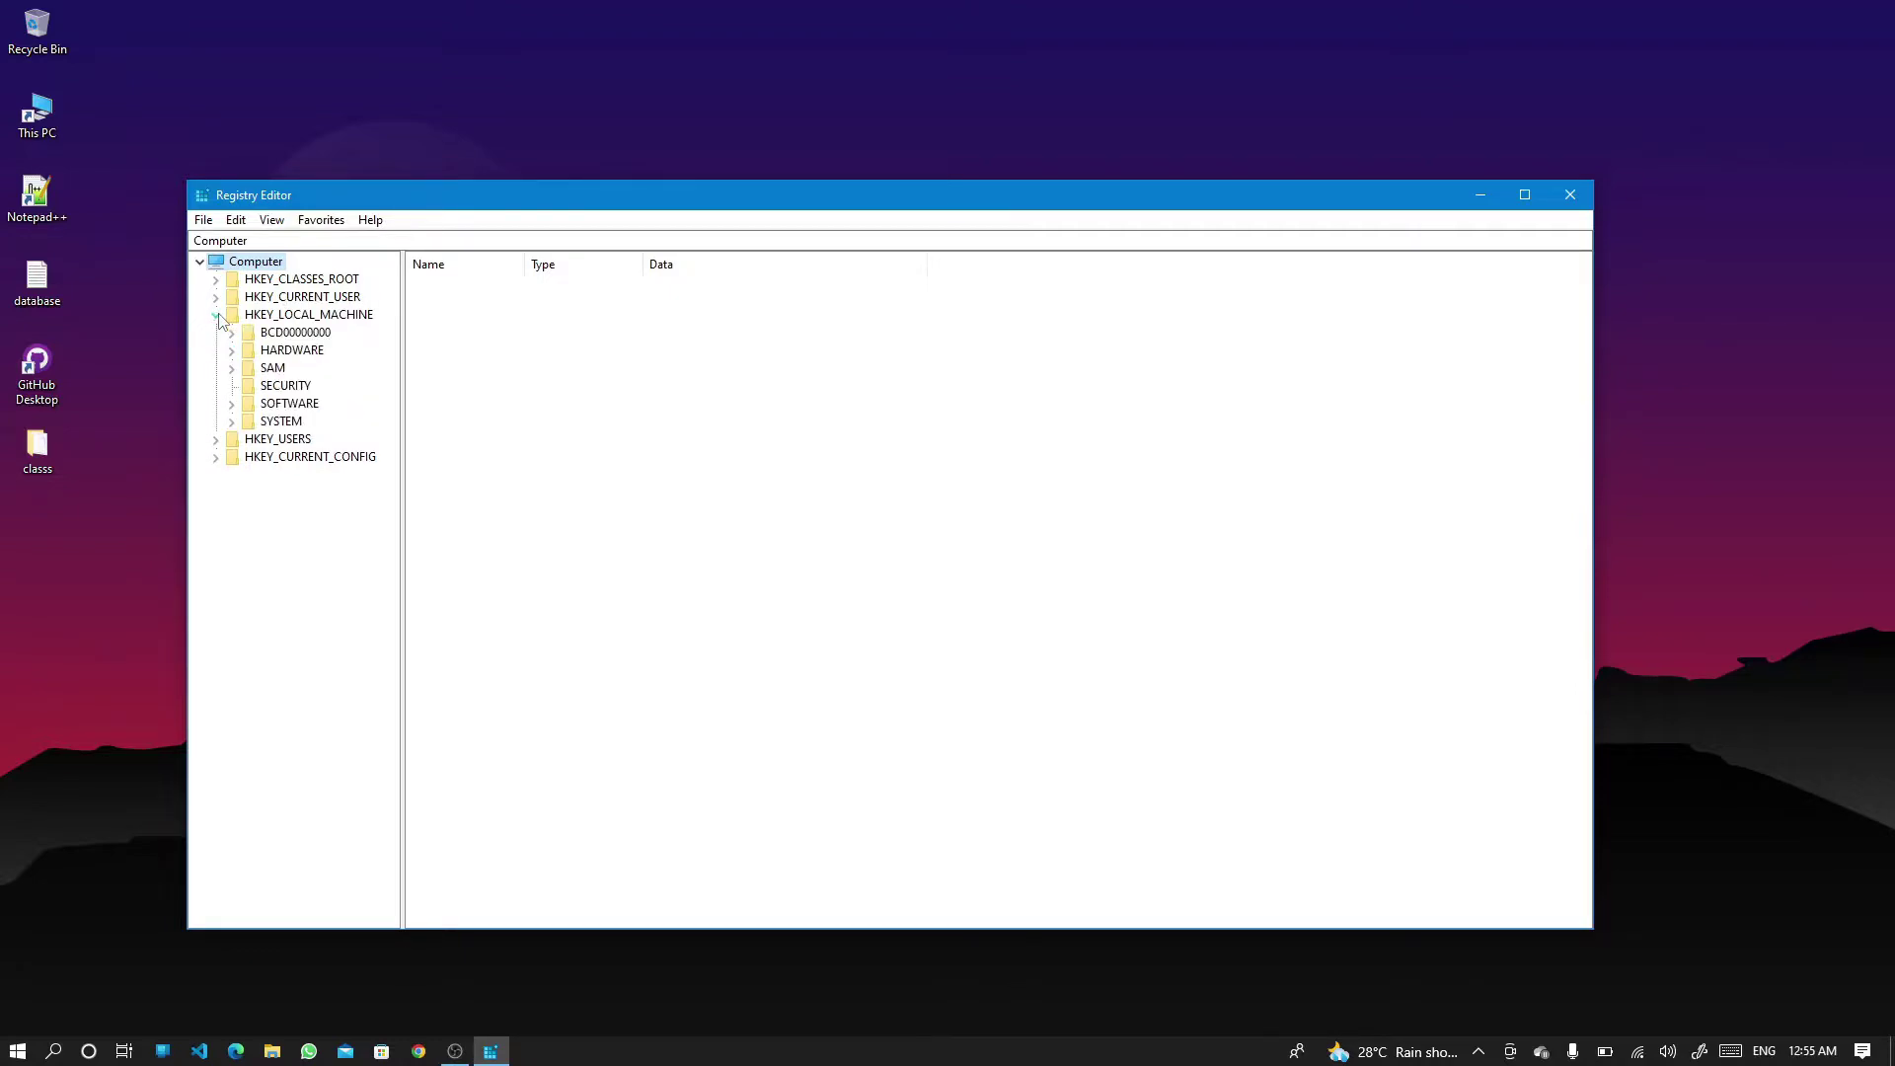
{"action": "left_click", "coordinate": [233, 404]}
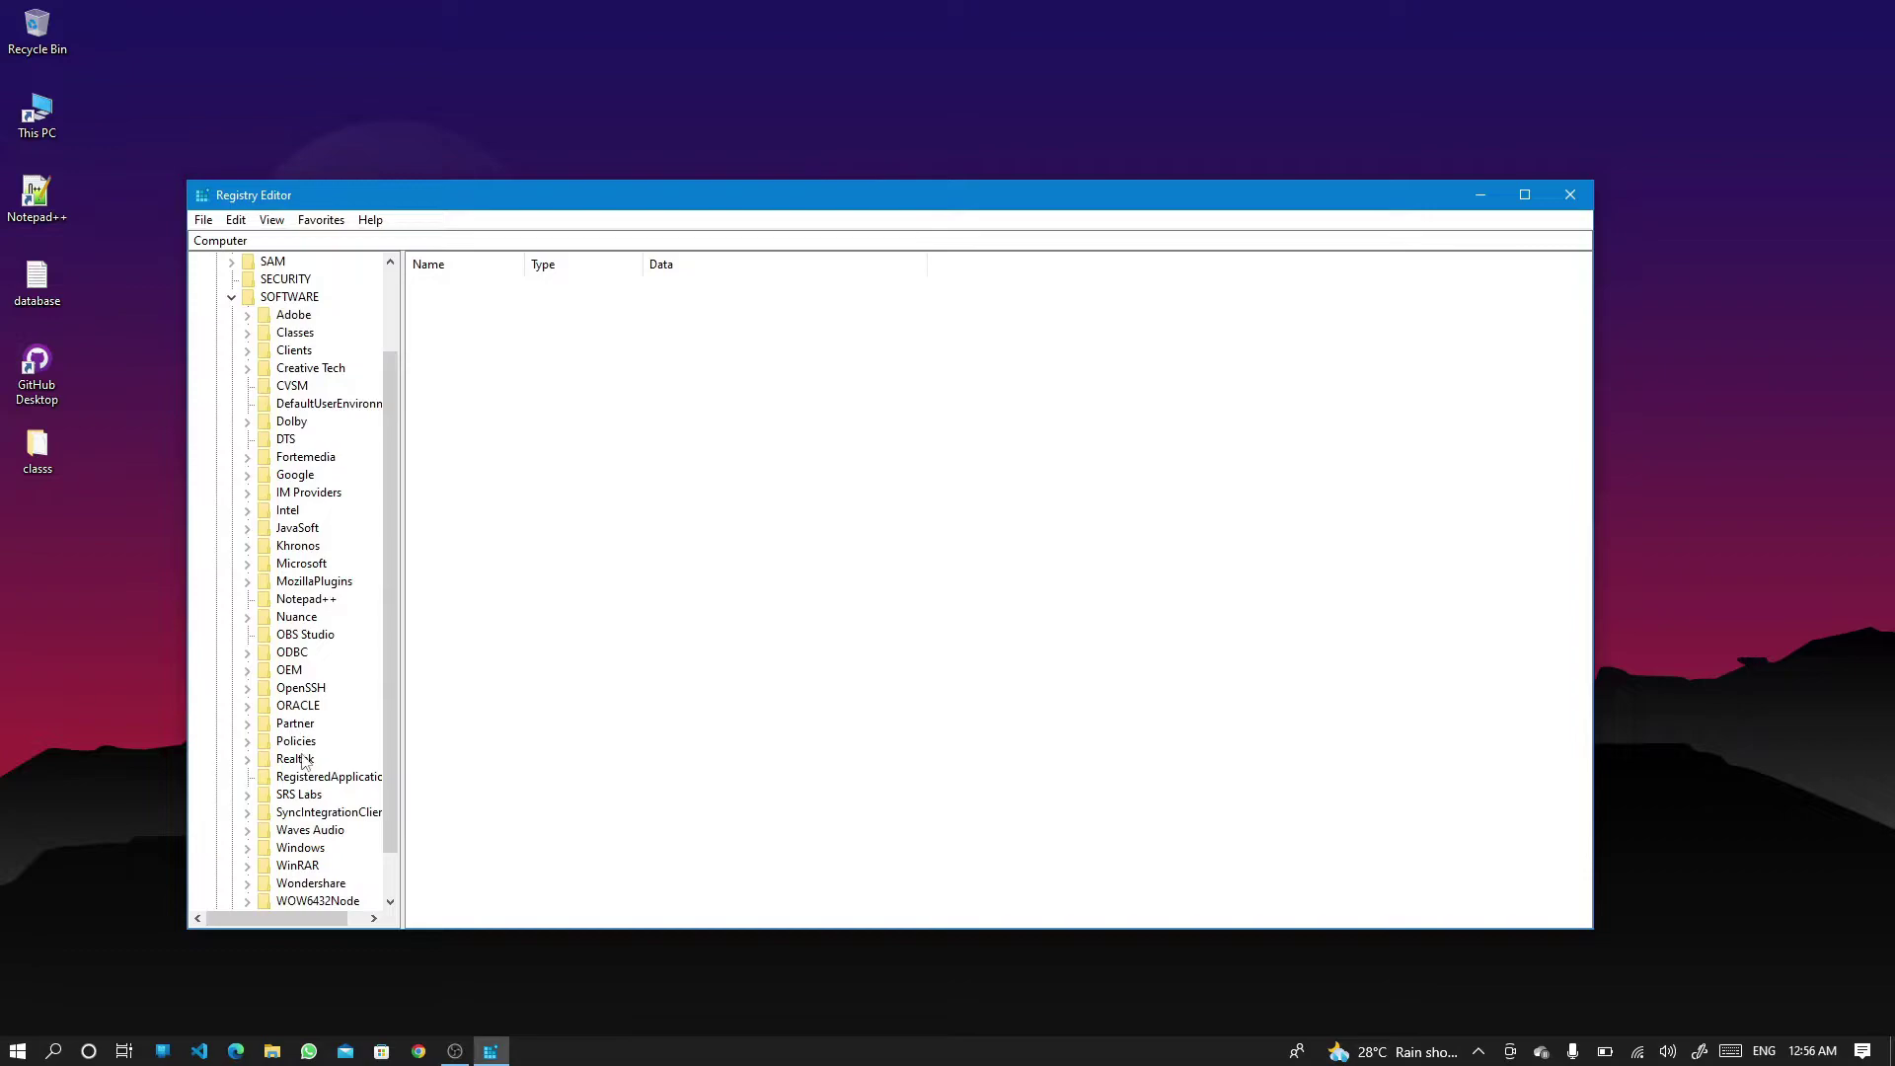
{"action": "scroll", "coordinate": [304, 761], "scroll_direction": "down", "scroll_amount": 1}
{"action": "left_click", "coordinate": [289, 656]}
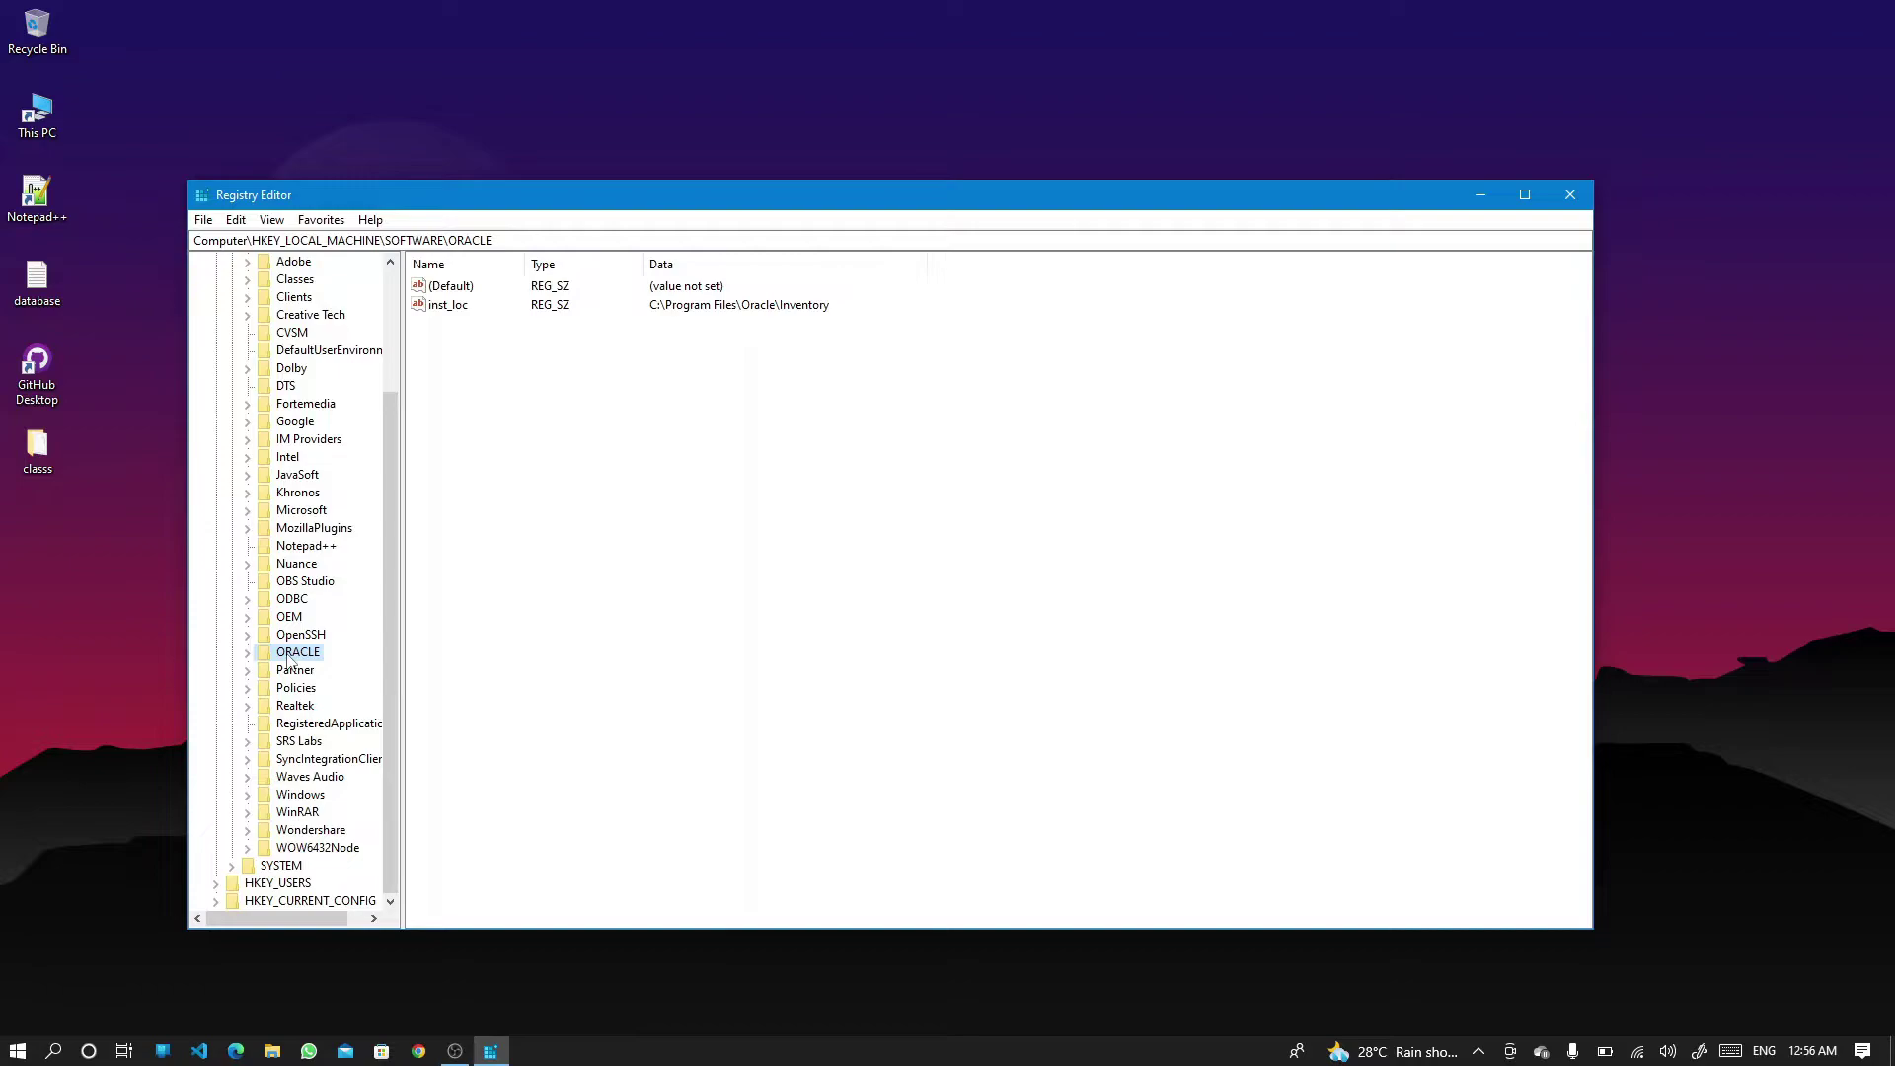
{"action": "right_click", "coordinate": [288, 655]}
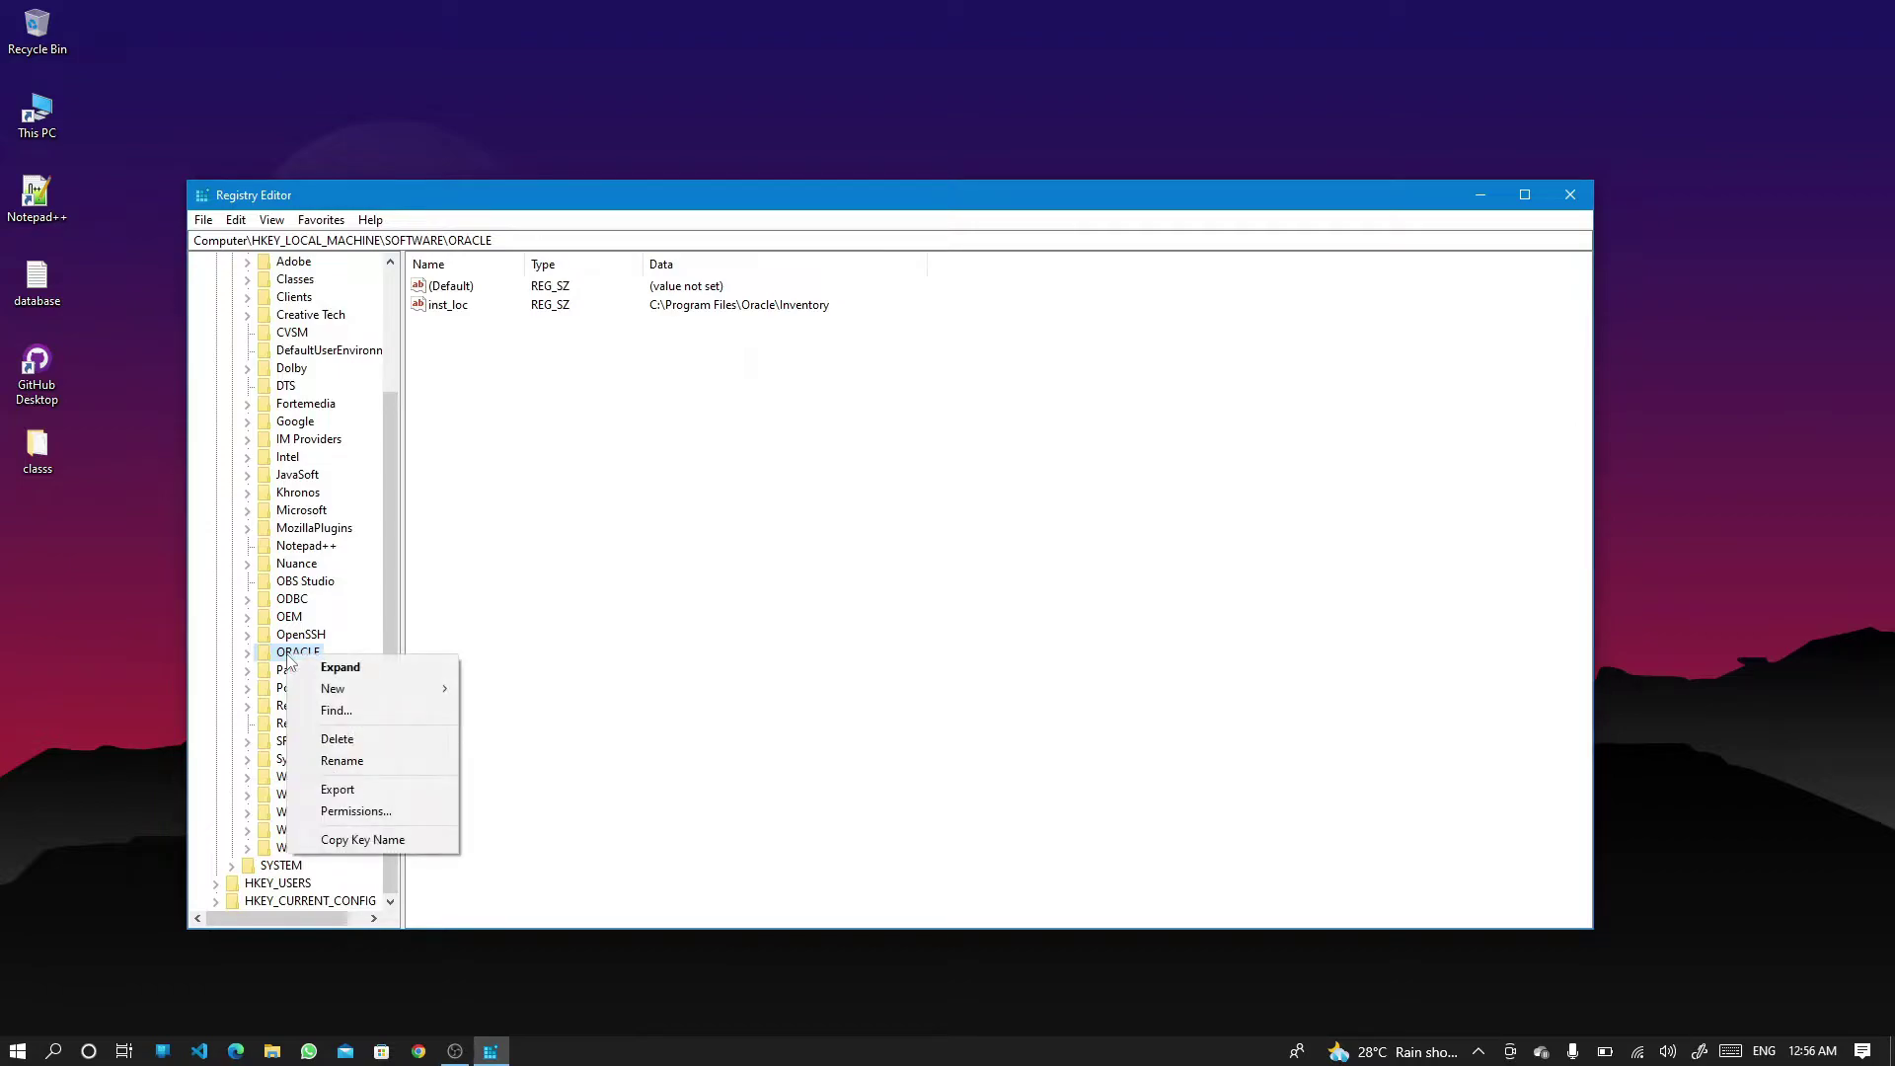
{"action": "left_click", "coordinate": [336, 739]}
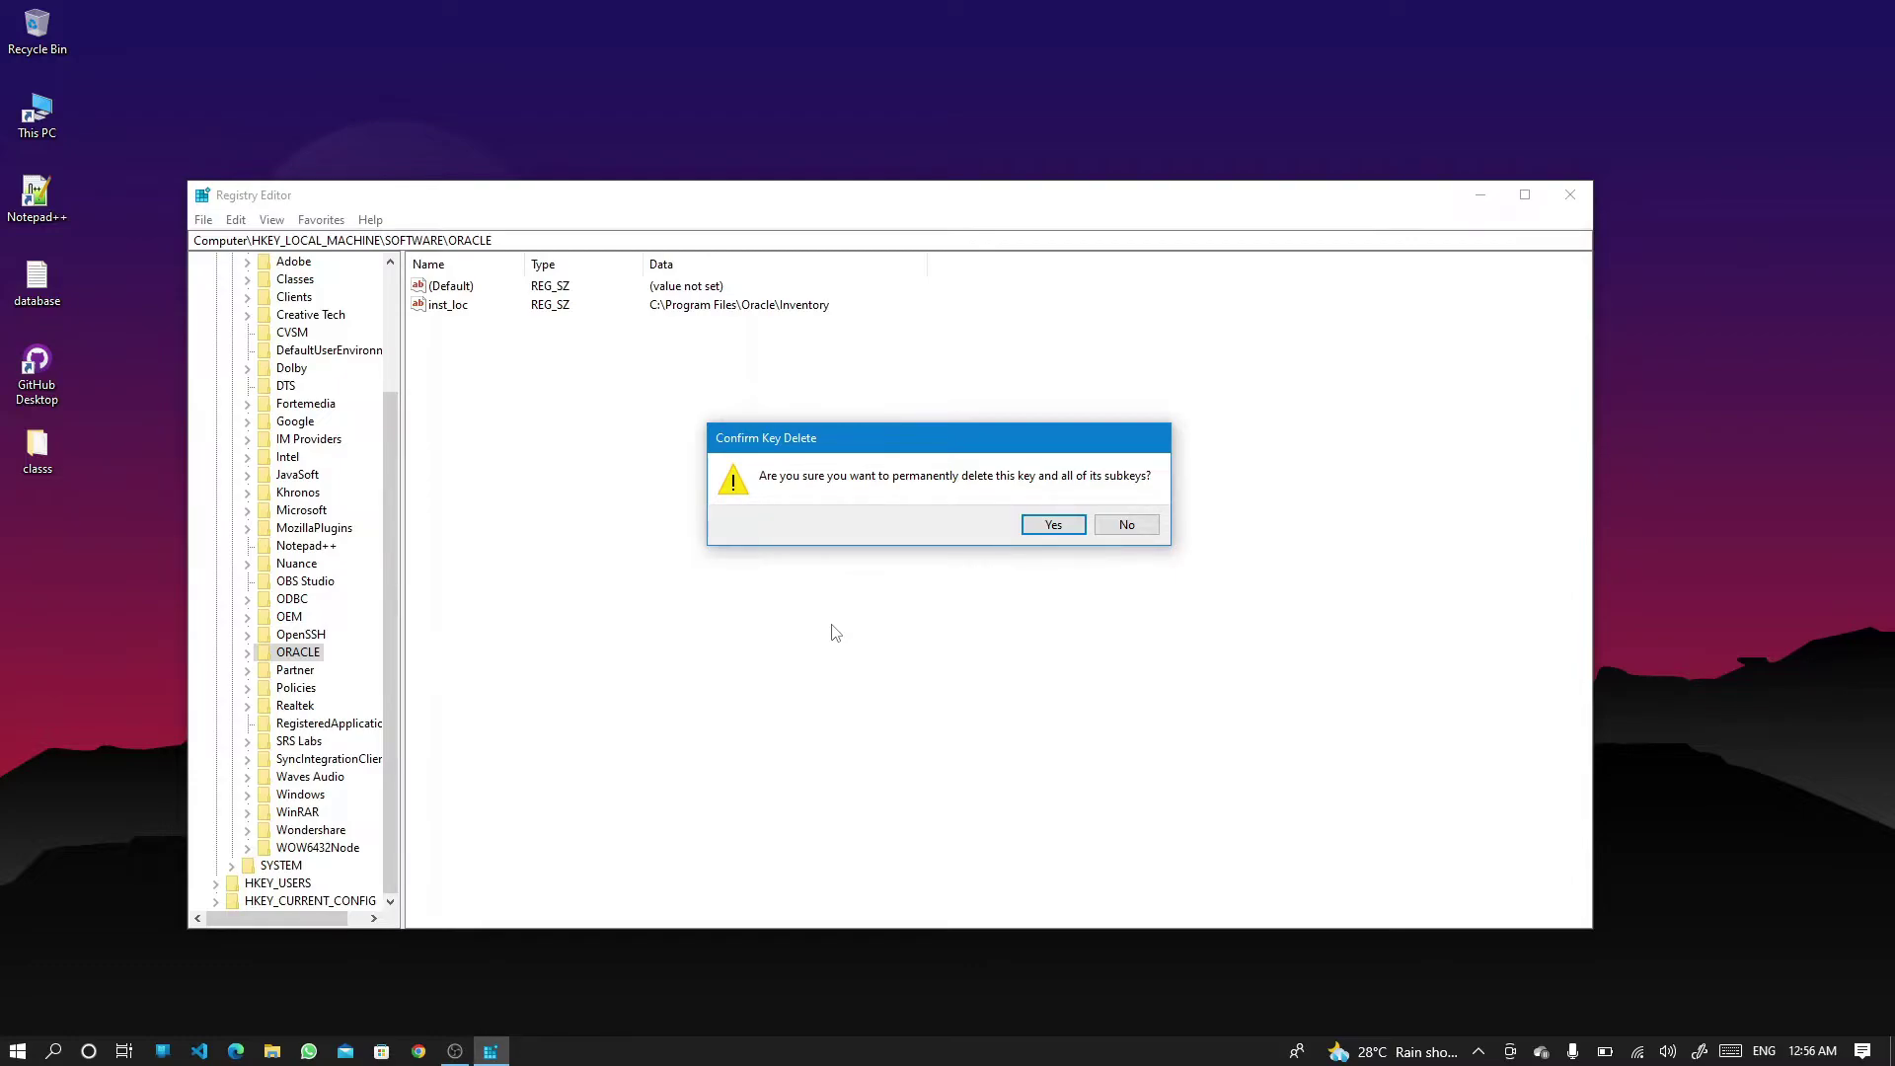
{"action": "left_click", "coordinate": [1063, 533]}
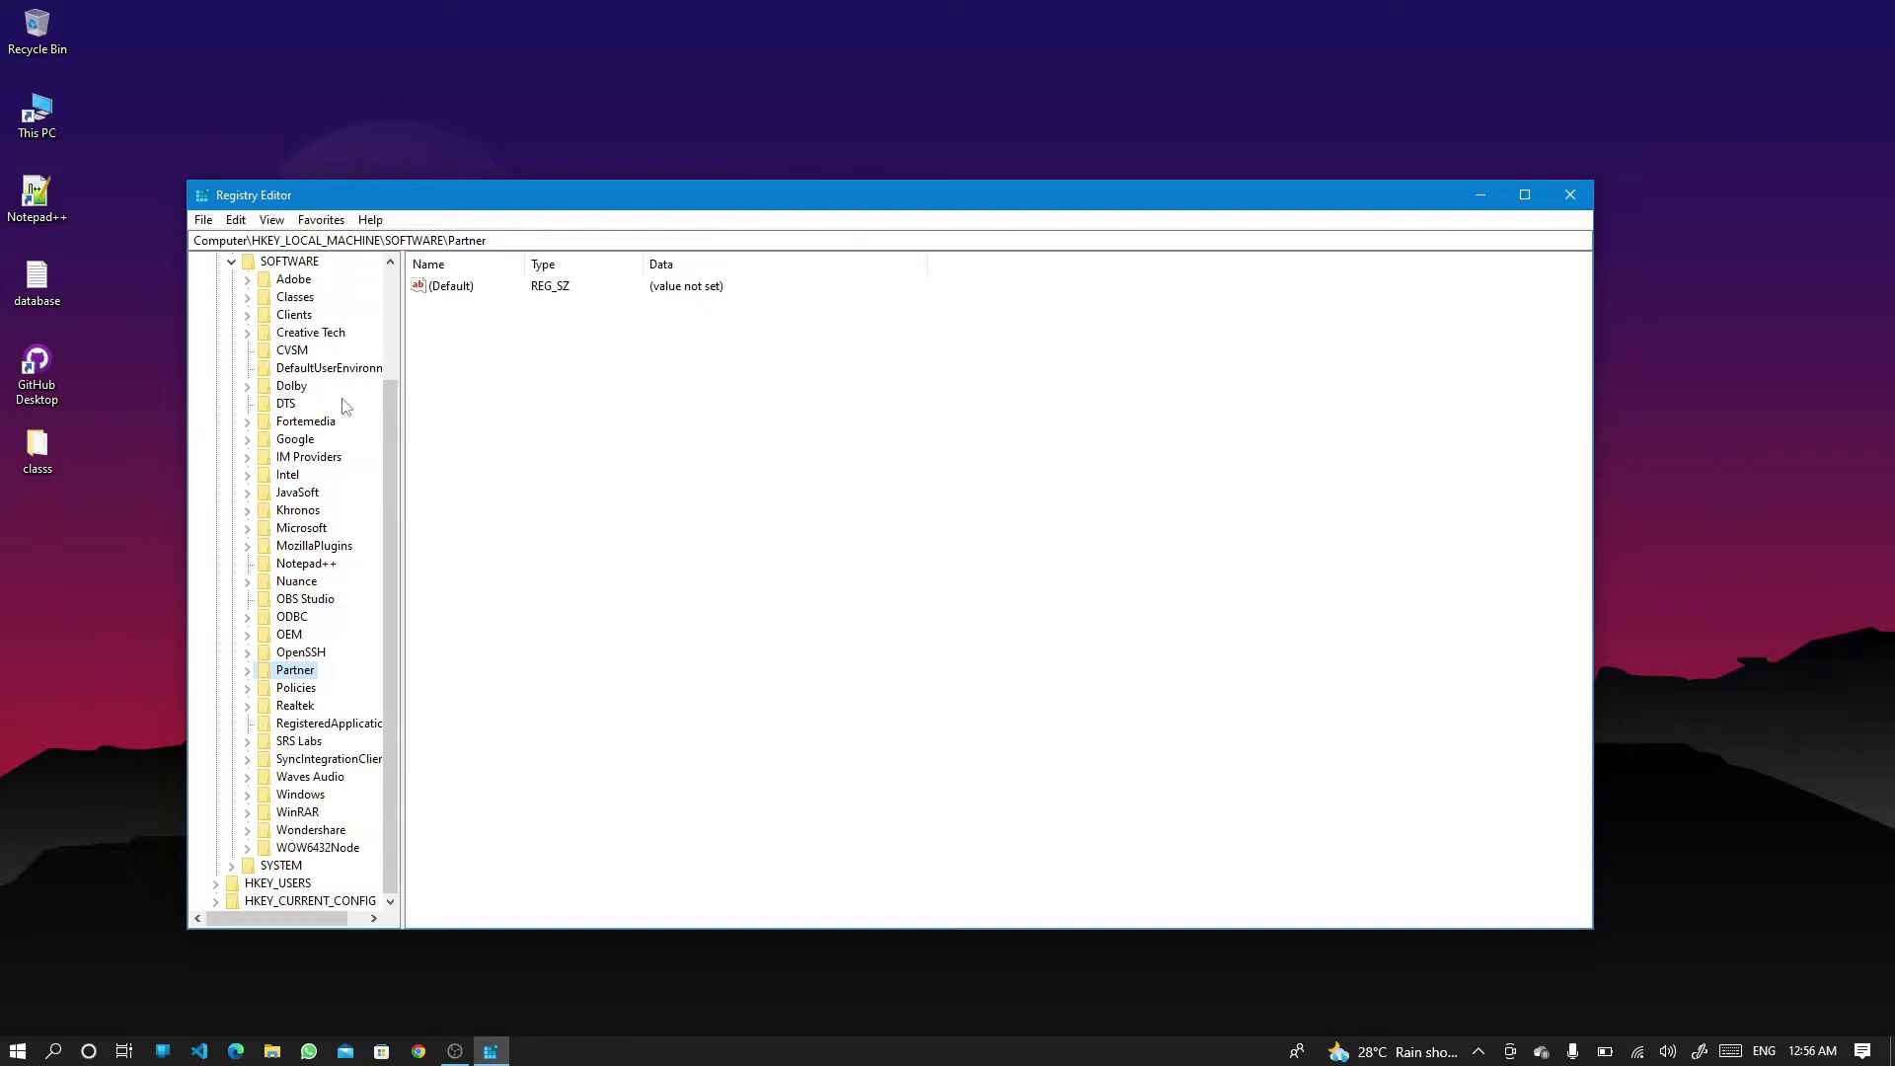
- Collapse the SOFTWARE key under HKEY_LOCAL_MACHINE in the registry tree
{"action": "scroll", "coordinate": [347, 406], "scroll_direction": "up", "scroll_amount": 3}
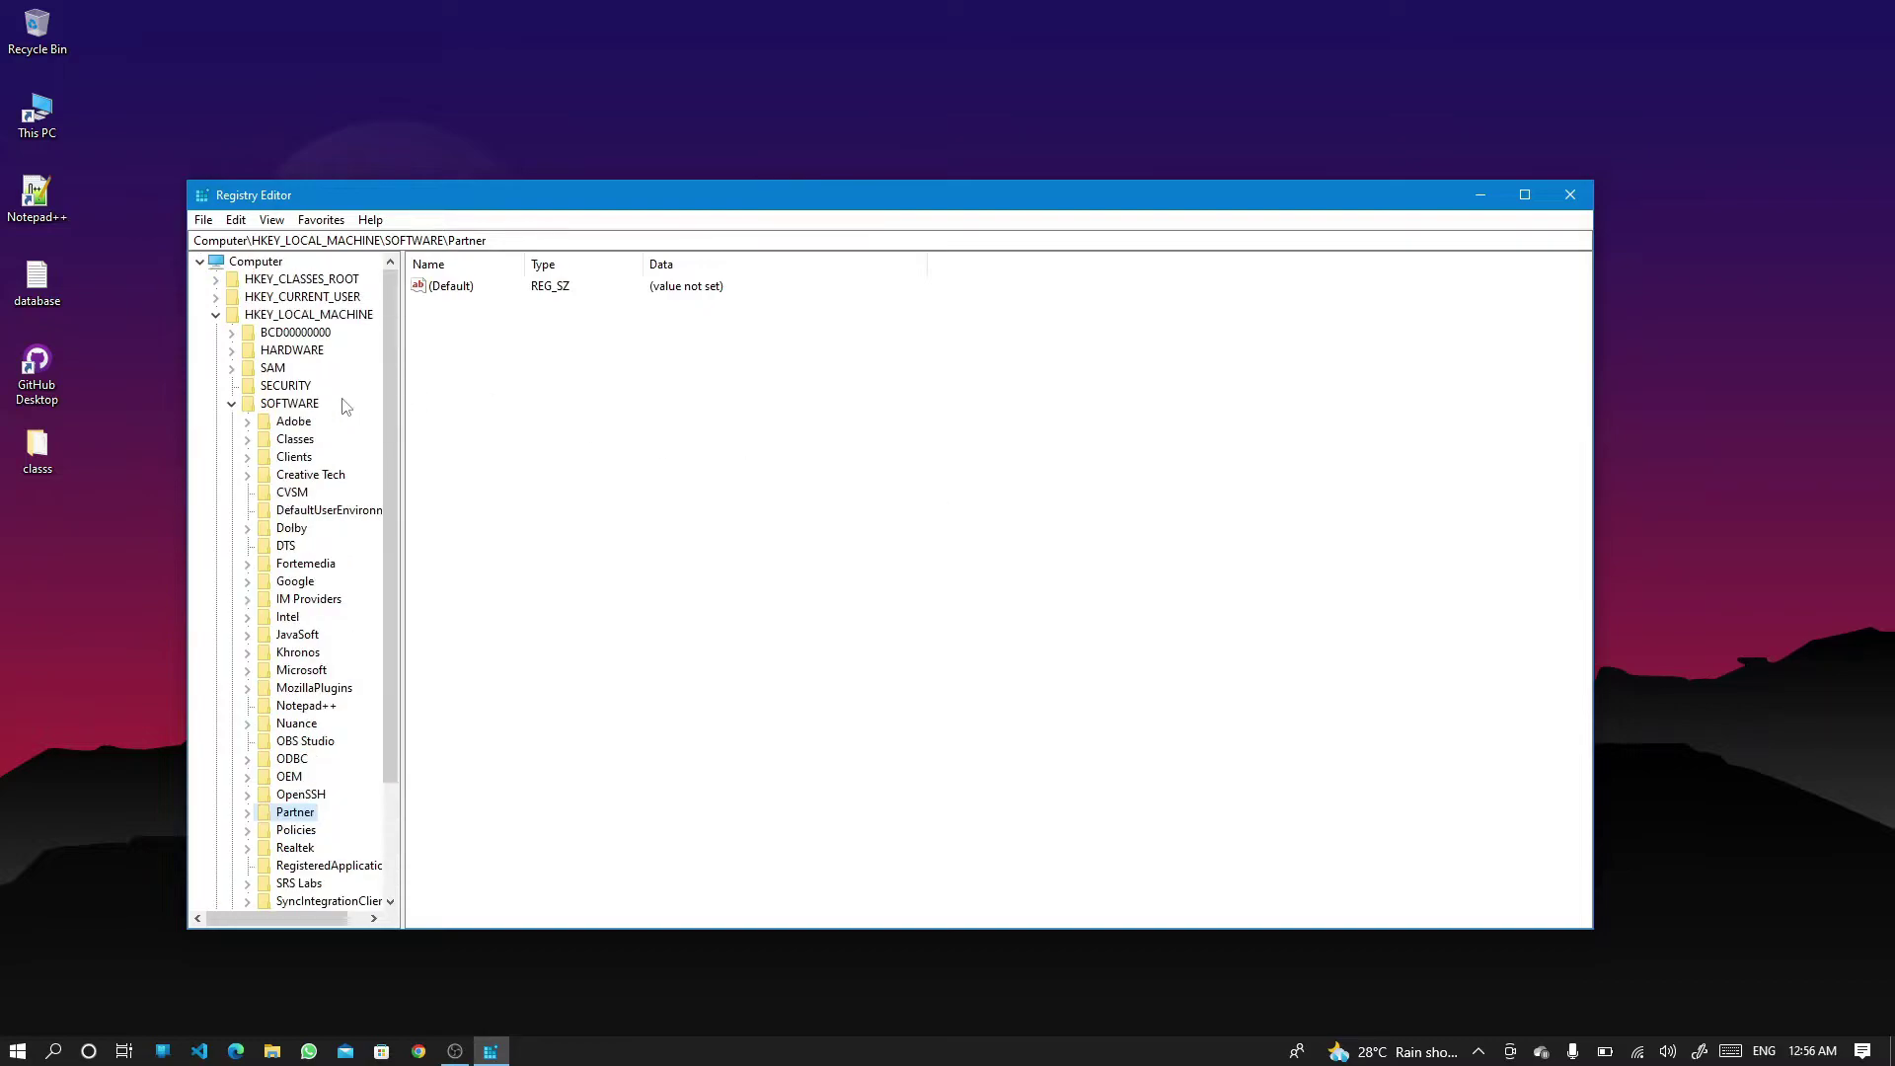
{"action": "left_click", "coordinate": [216, 316]}
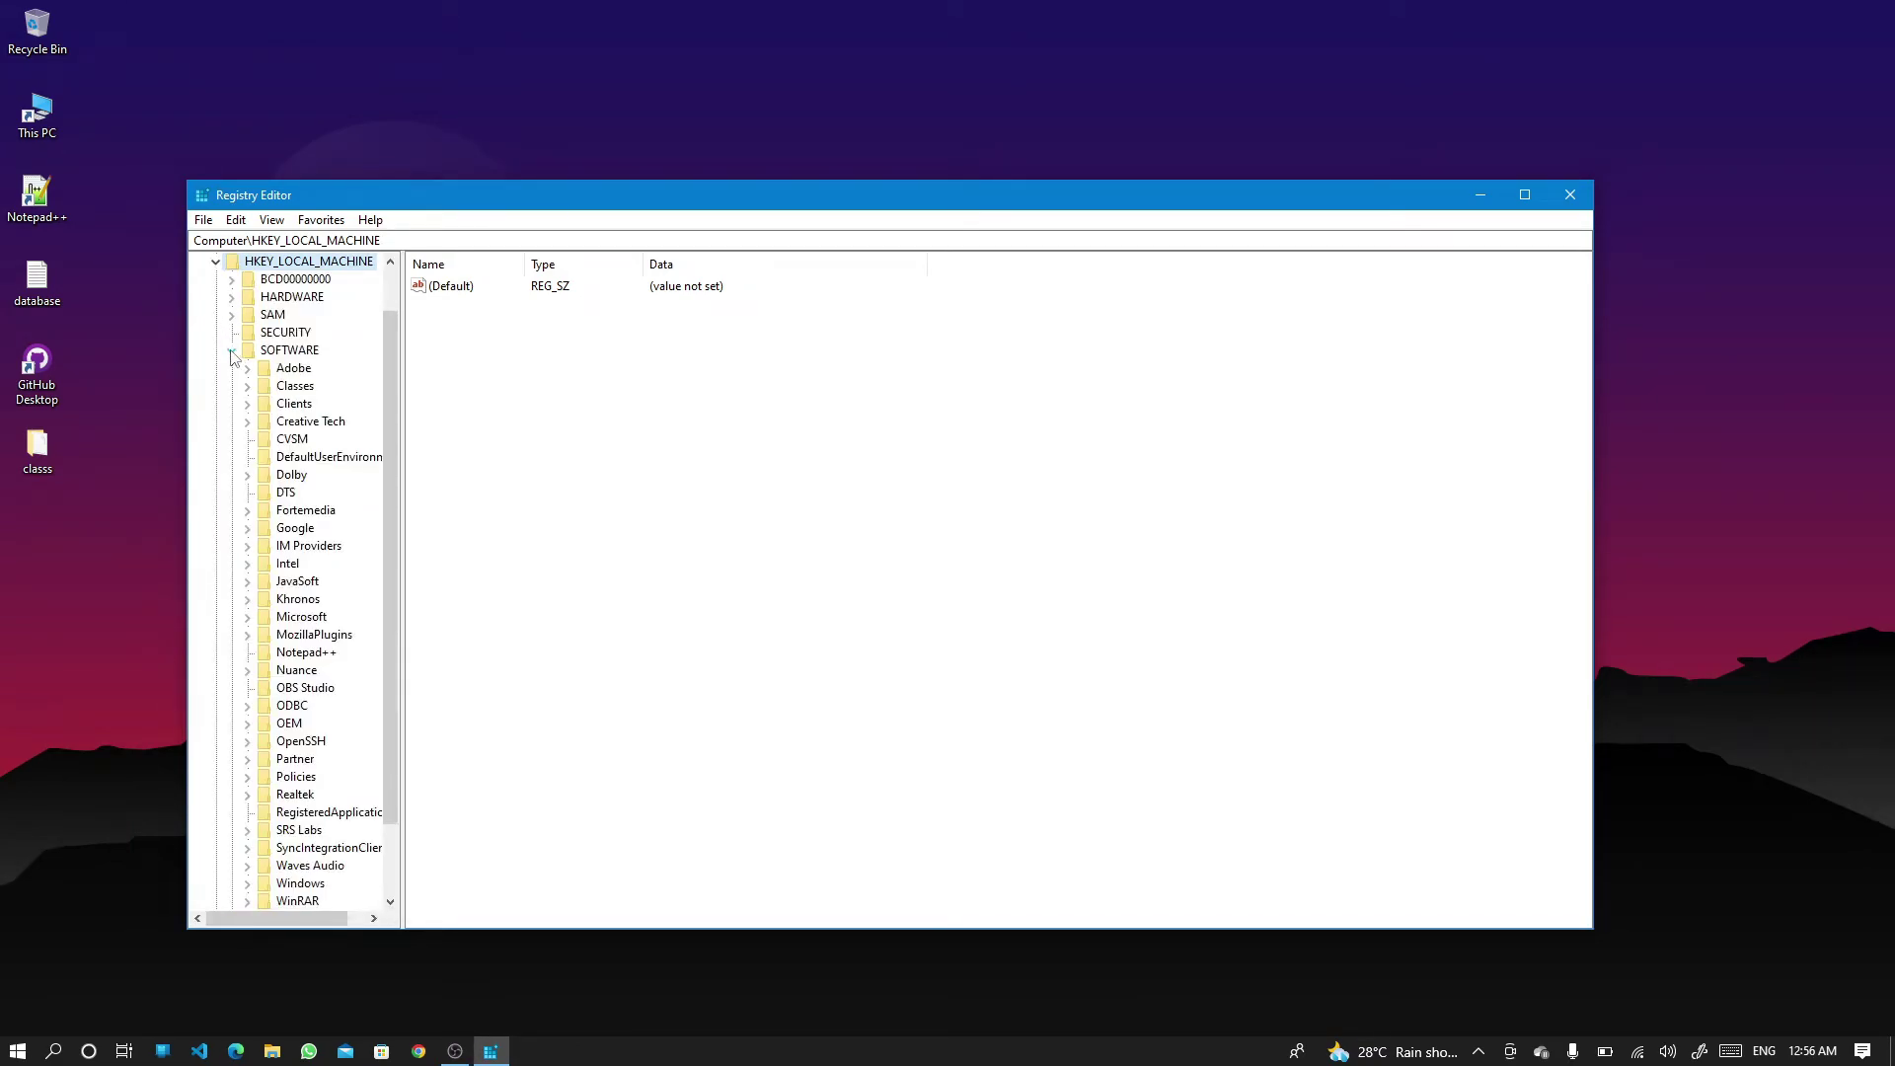
{"action": "left_click", "coordinate": [231, 350]}
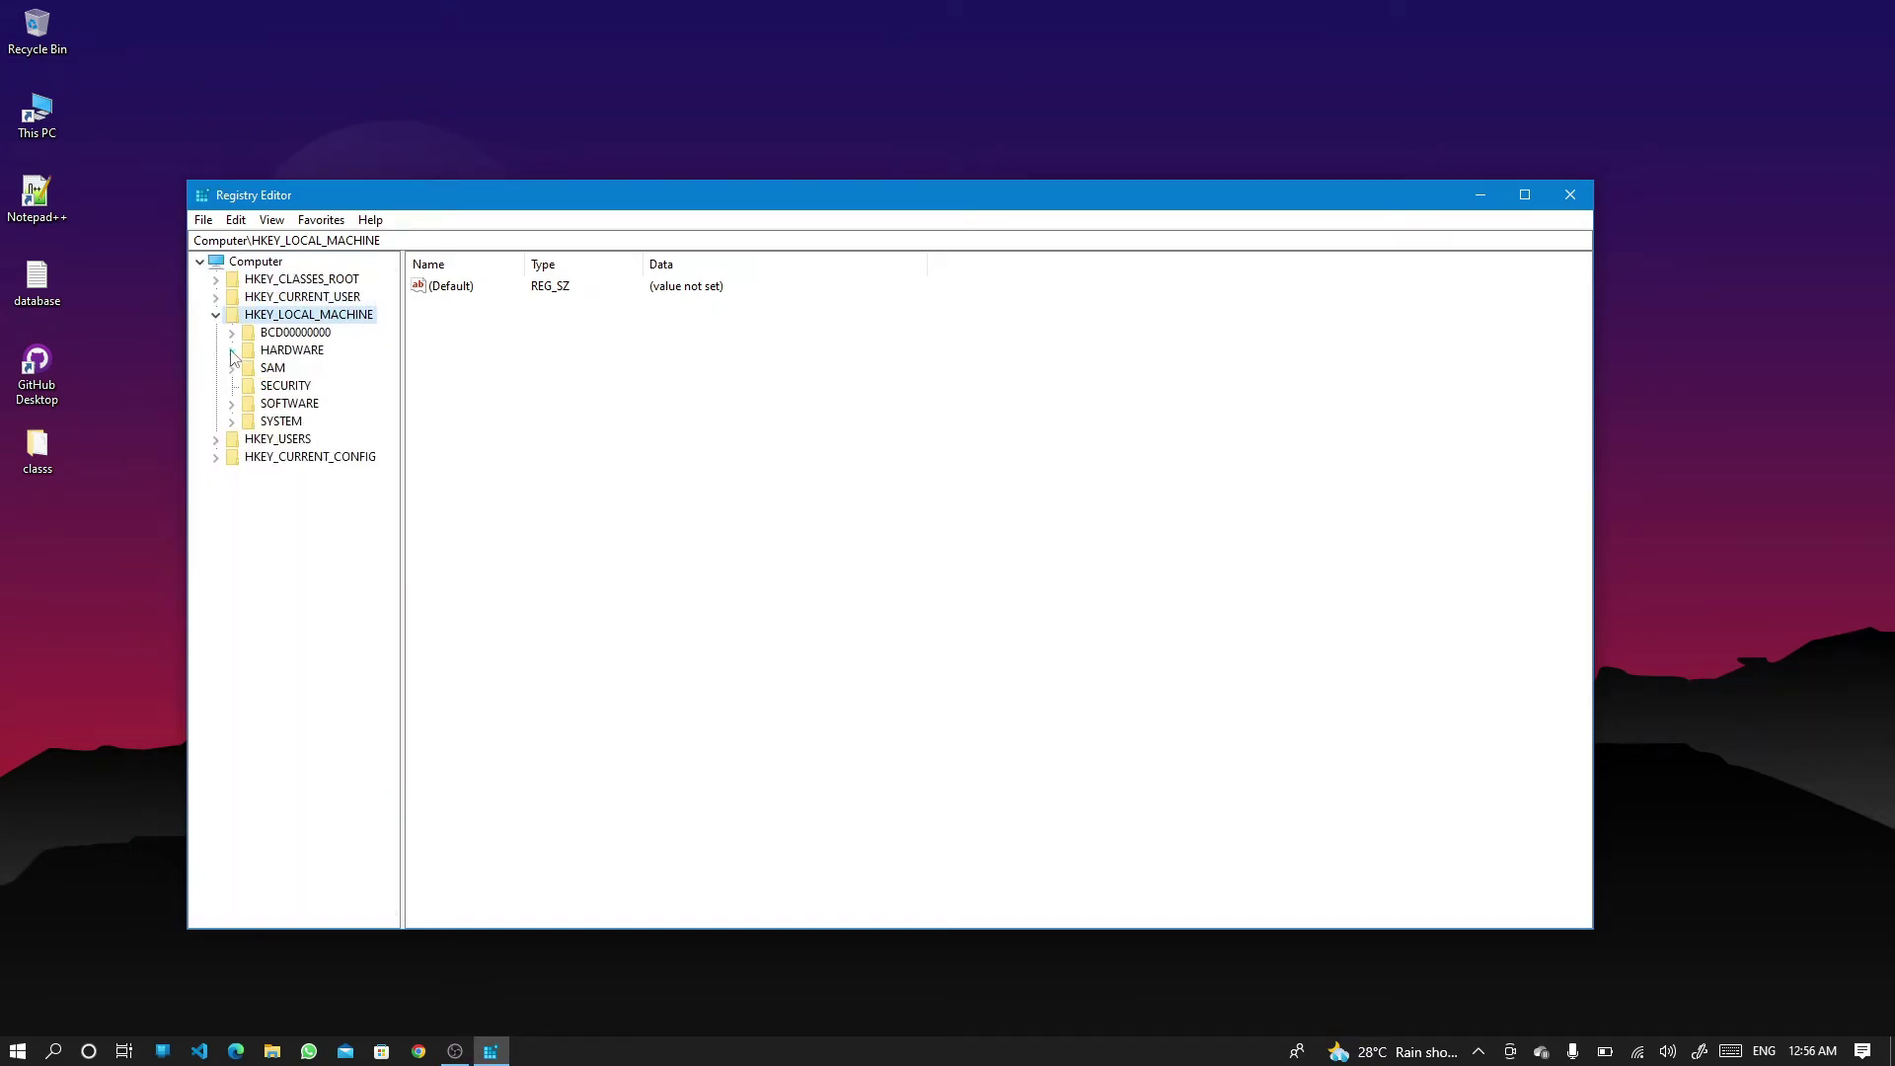
- Expand the Services key under HKEY_LOCAL_MACHINE\SYSTEM\CurrentControlSet in the registry tree
{"action": "left_click", "coordinate": [230, 421]}
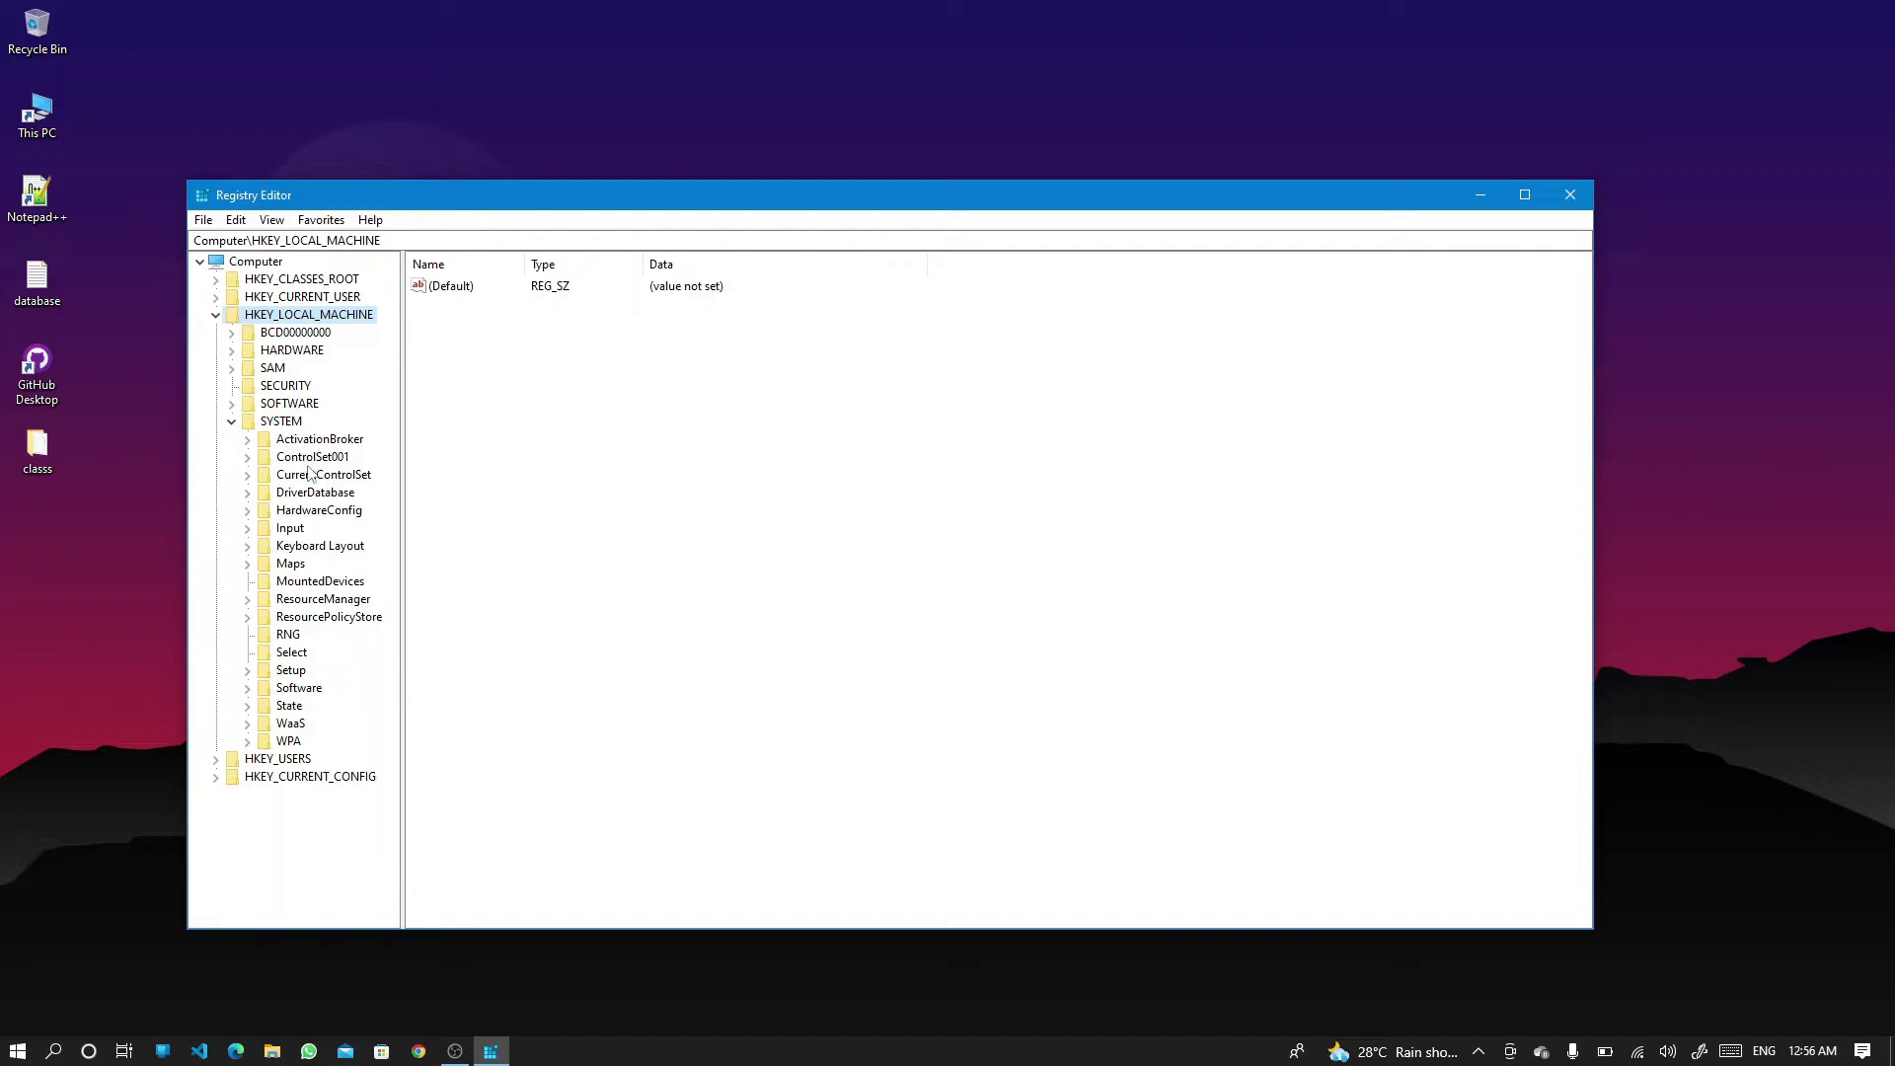
{"action": "left_click", "coordinate": [247, 476]}
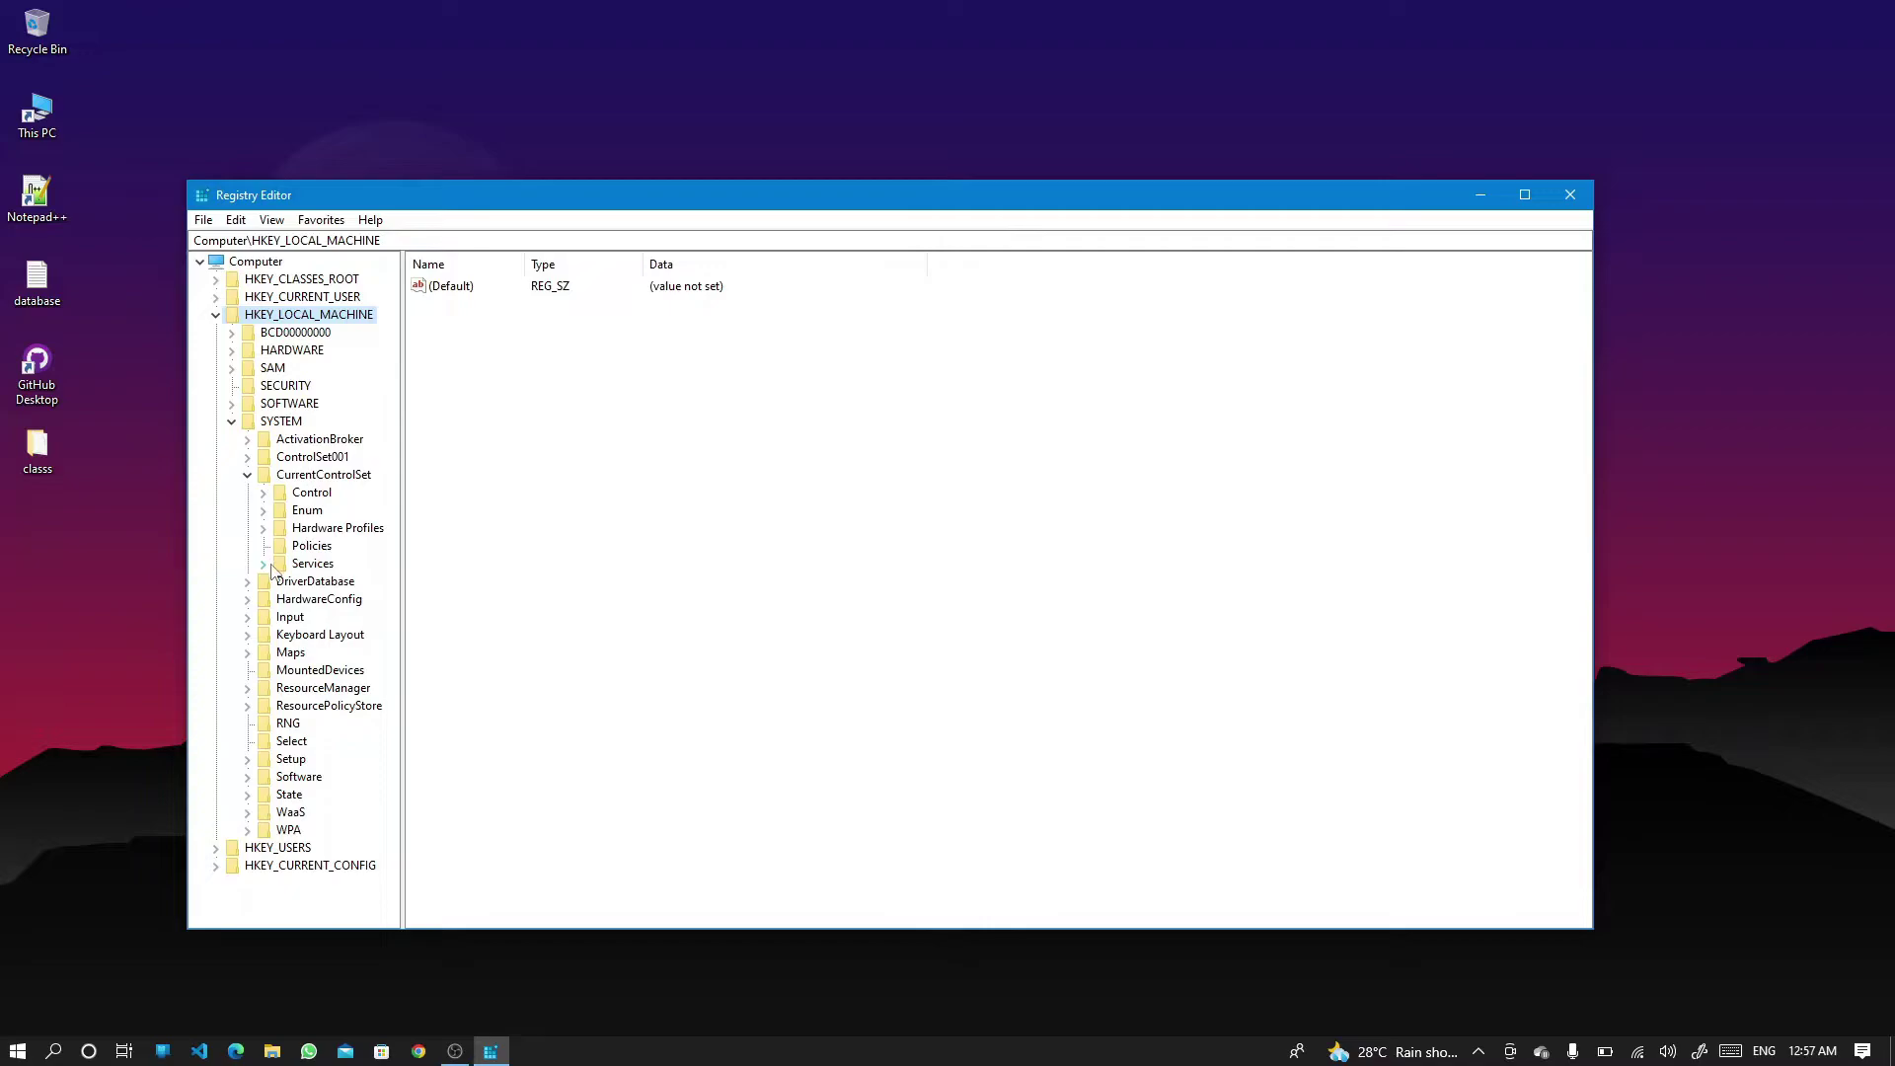
{"action": "left_click", "coordinate": [262, 565]}
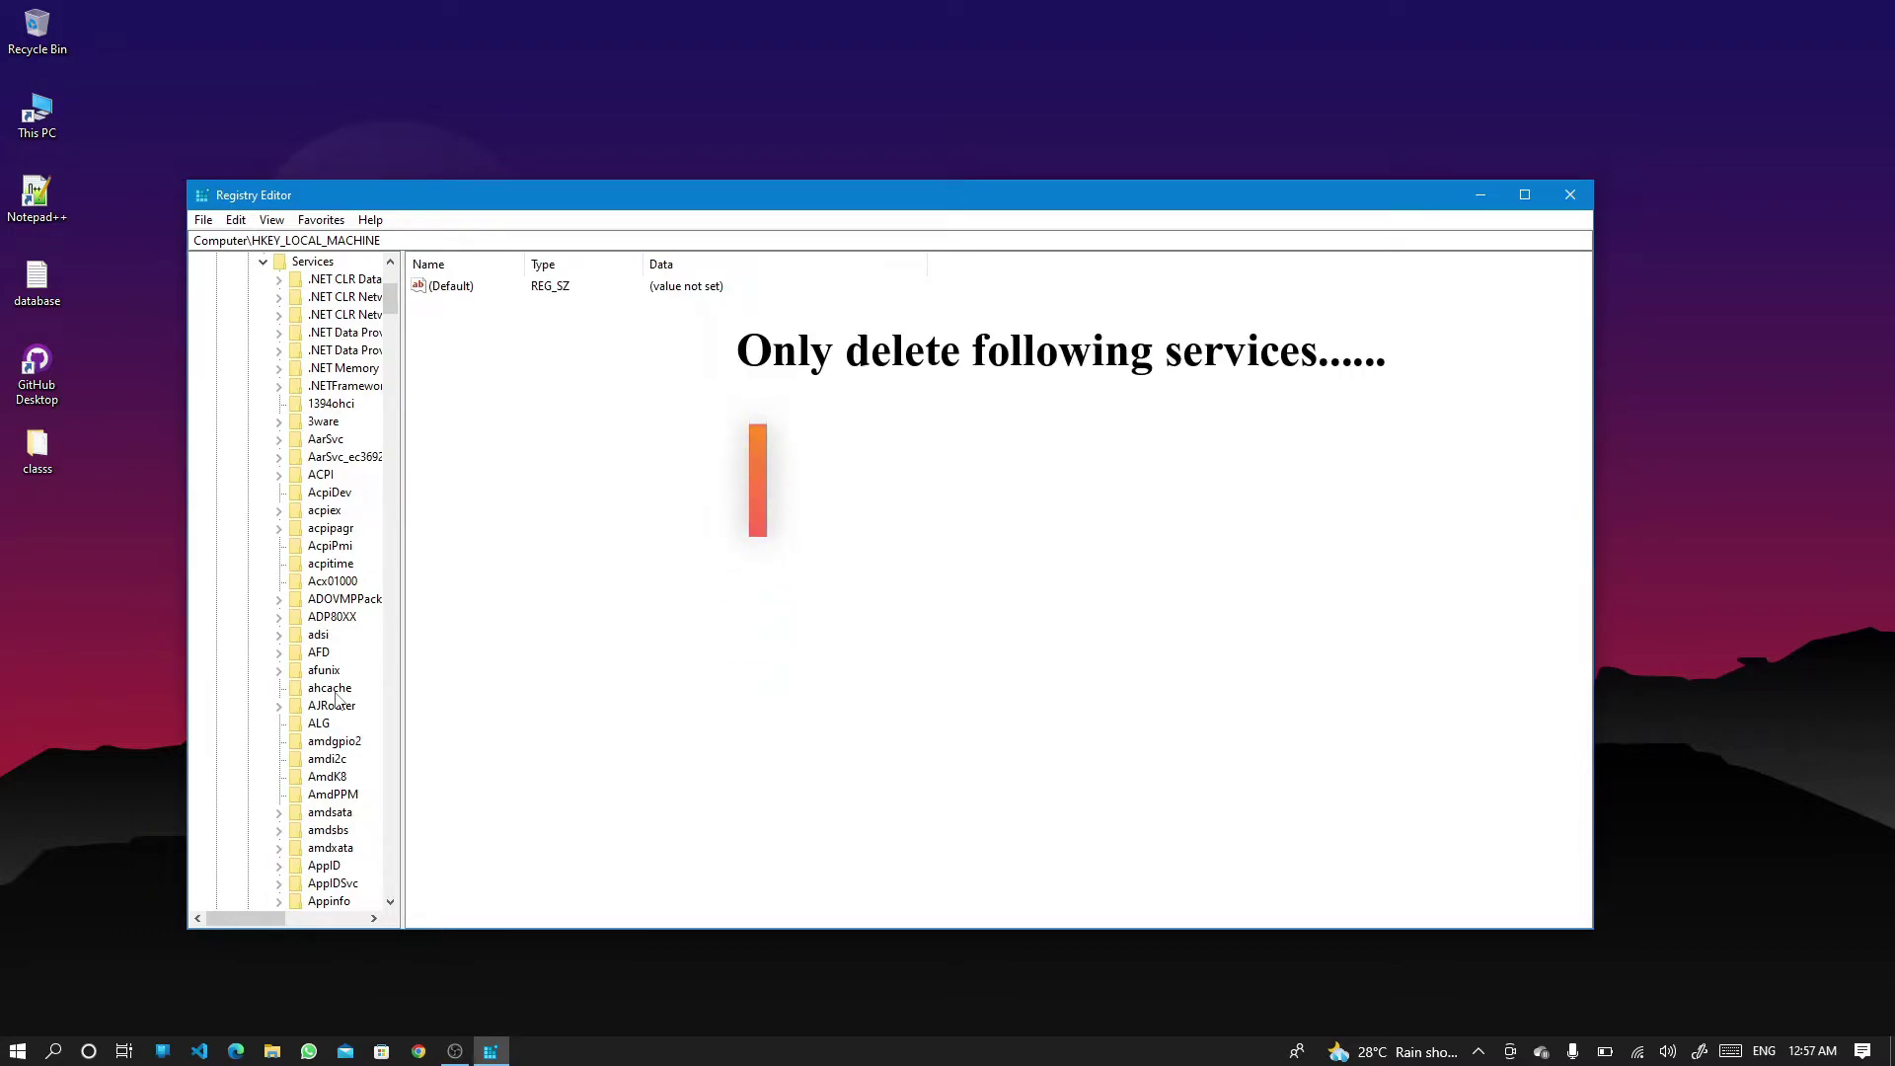
- Delete the OracleJobSchedulerORCL key and its subkeys from the Services key
{"action": "scroll", "coordinate": [335, 699], "scroll_direction": "down", "scroll_amount": 5}
{"action": "scroll", "coordinate": [335, 698], "scroll_direction": "down", "scroll_amount": 20}
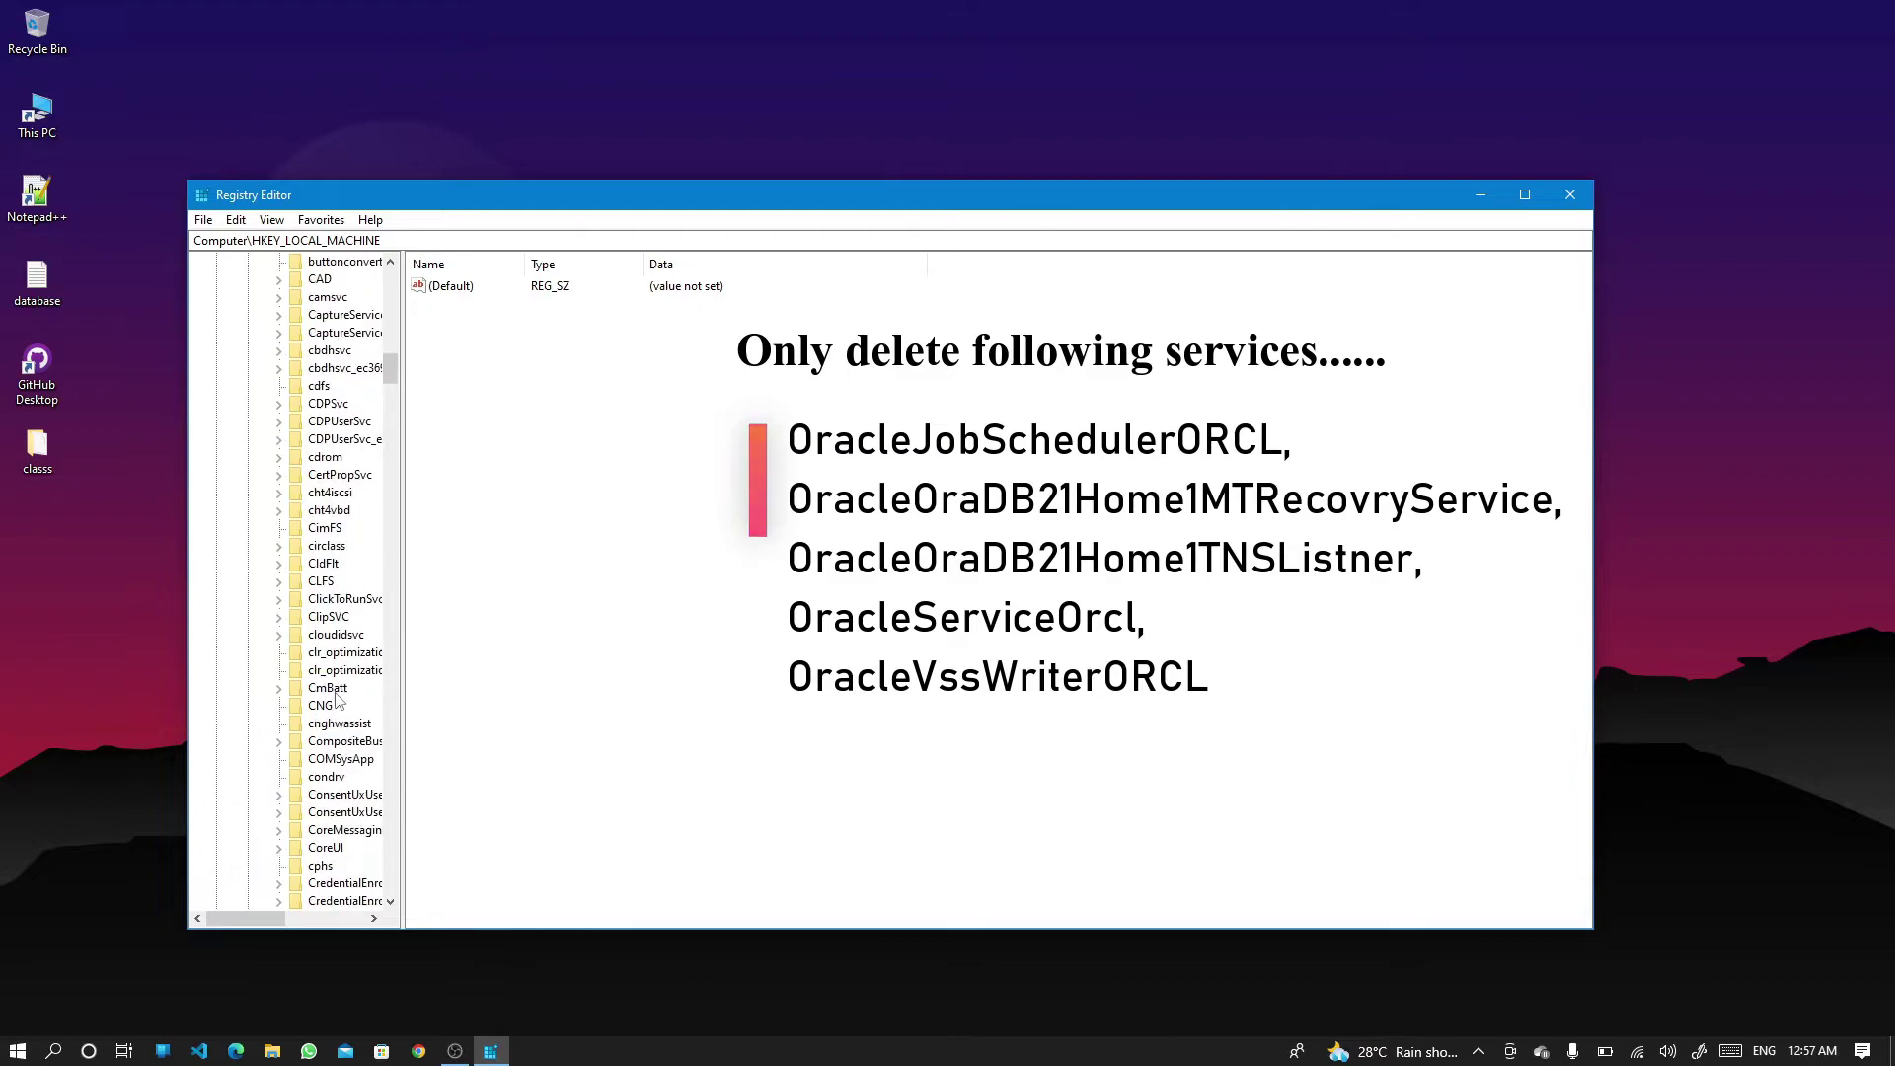
{"action": "scroll", "coordinate": [336, 698], "scroll_direction": "down", "scroll_amount": 20}
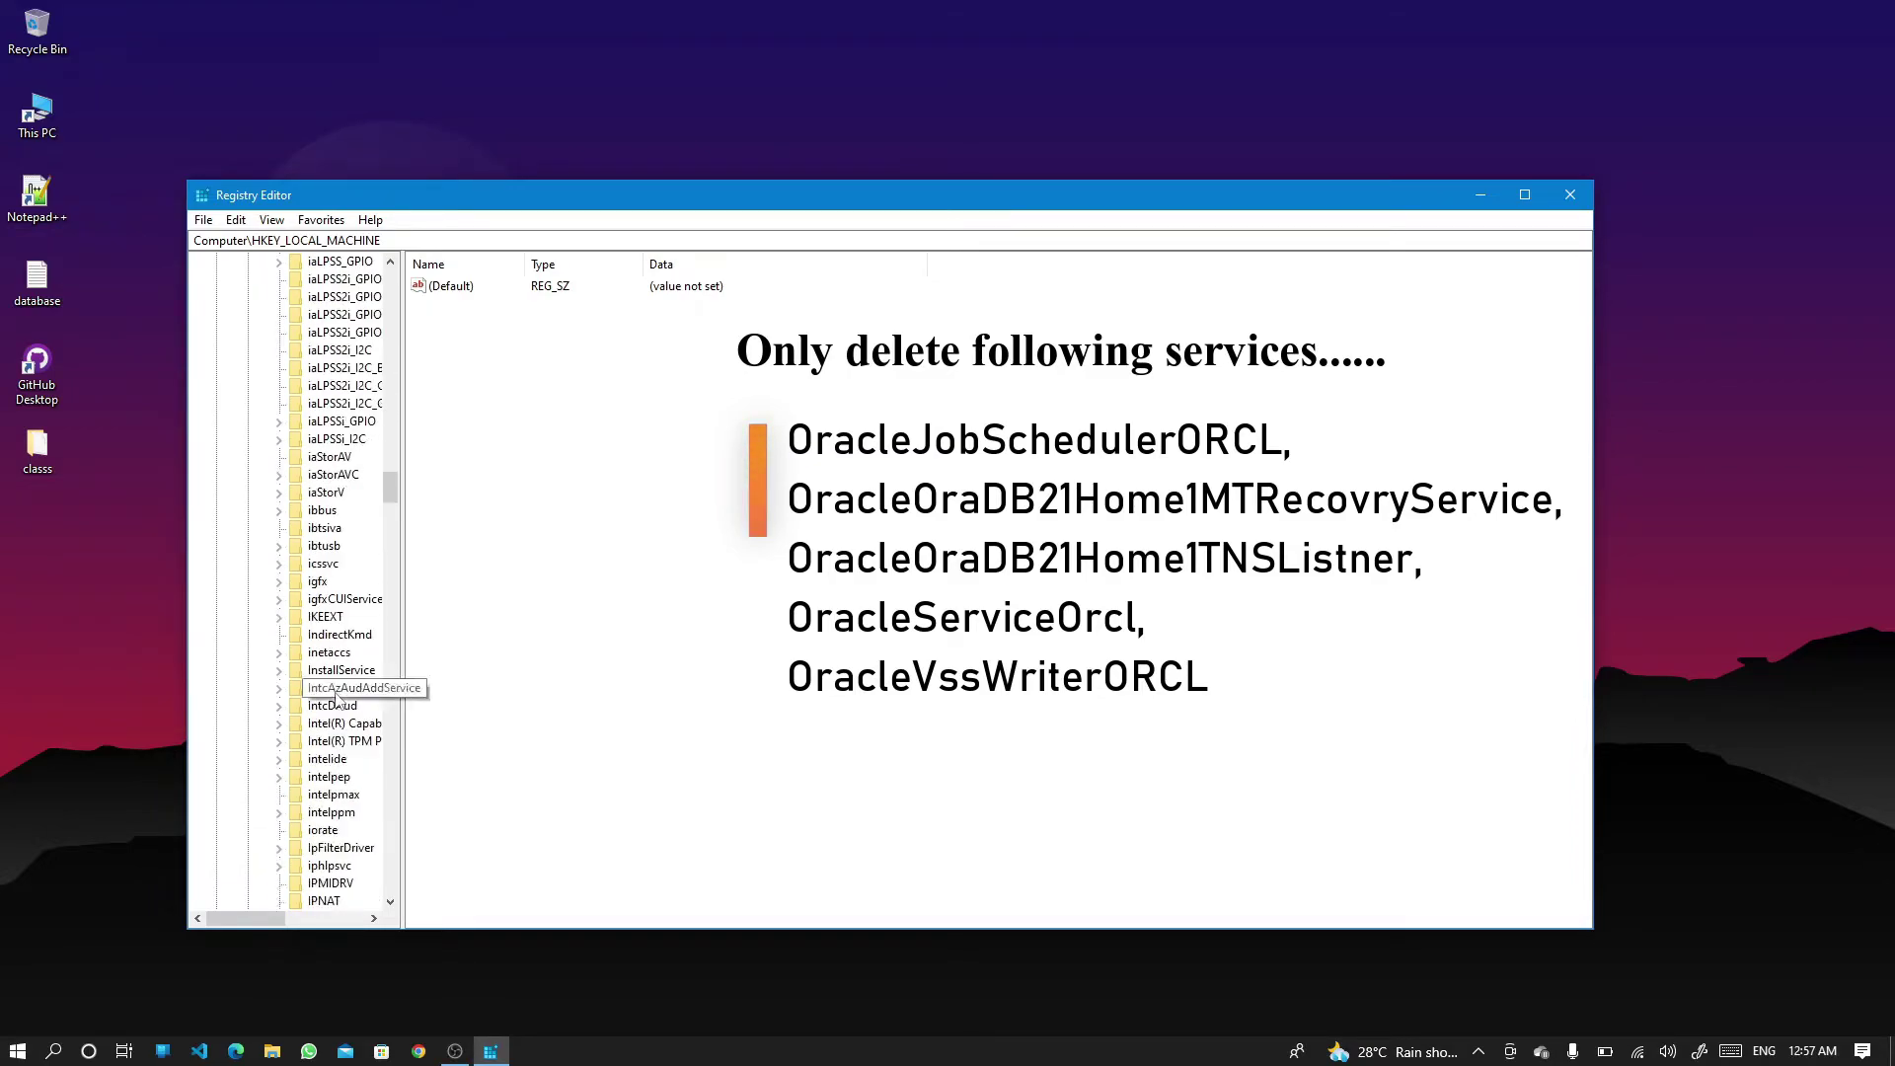
{"action": "scroll", "coordinate": [335, 699], "scroll_direction": "down", "scroll_amount": 20}
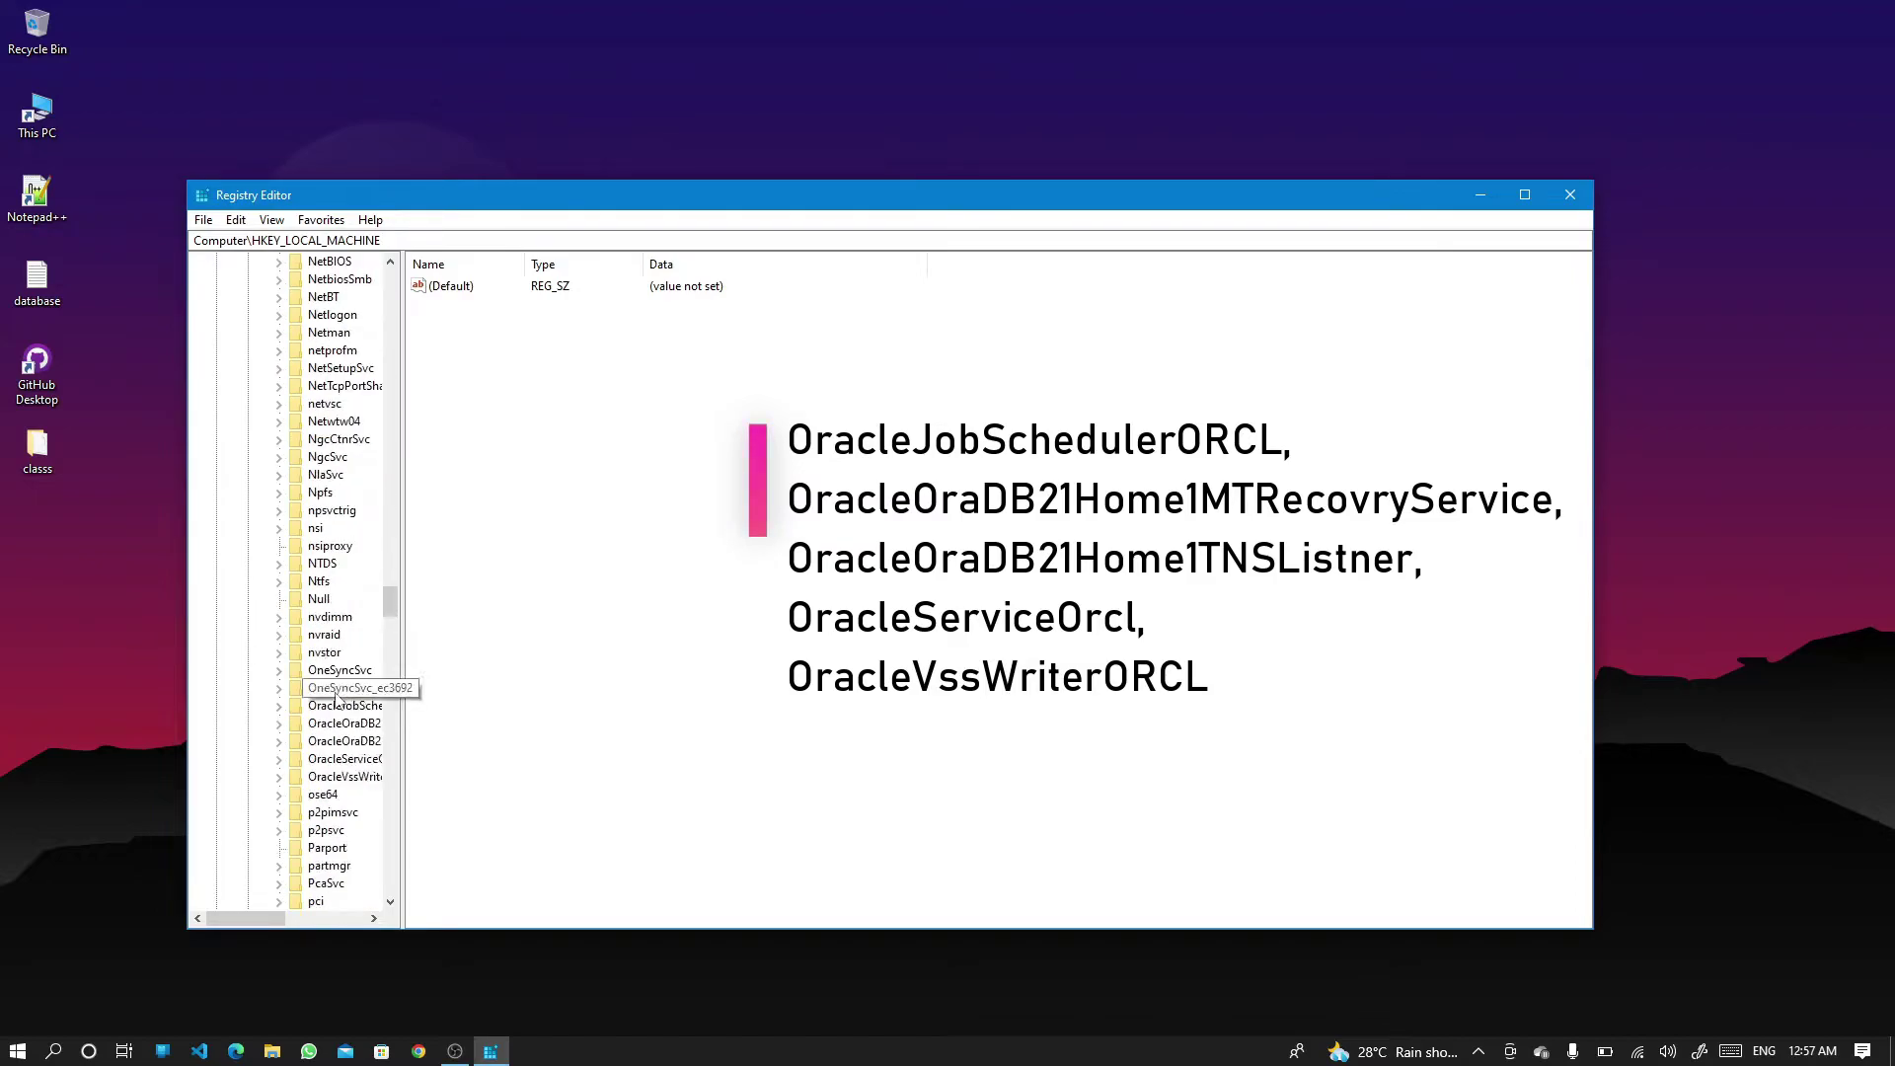
{"action": "scroll", "coordinate": [336, 699], "scroll_direction": "down", "scroll_amount": 15}
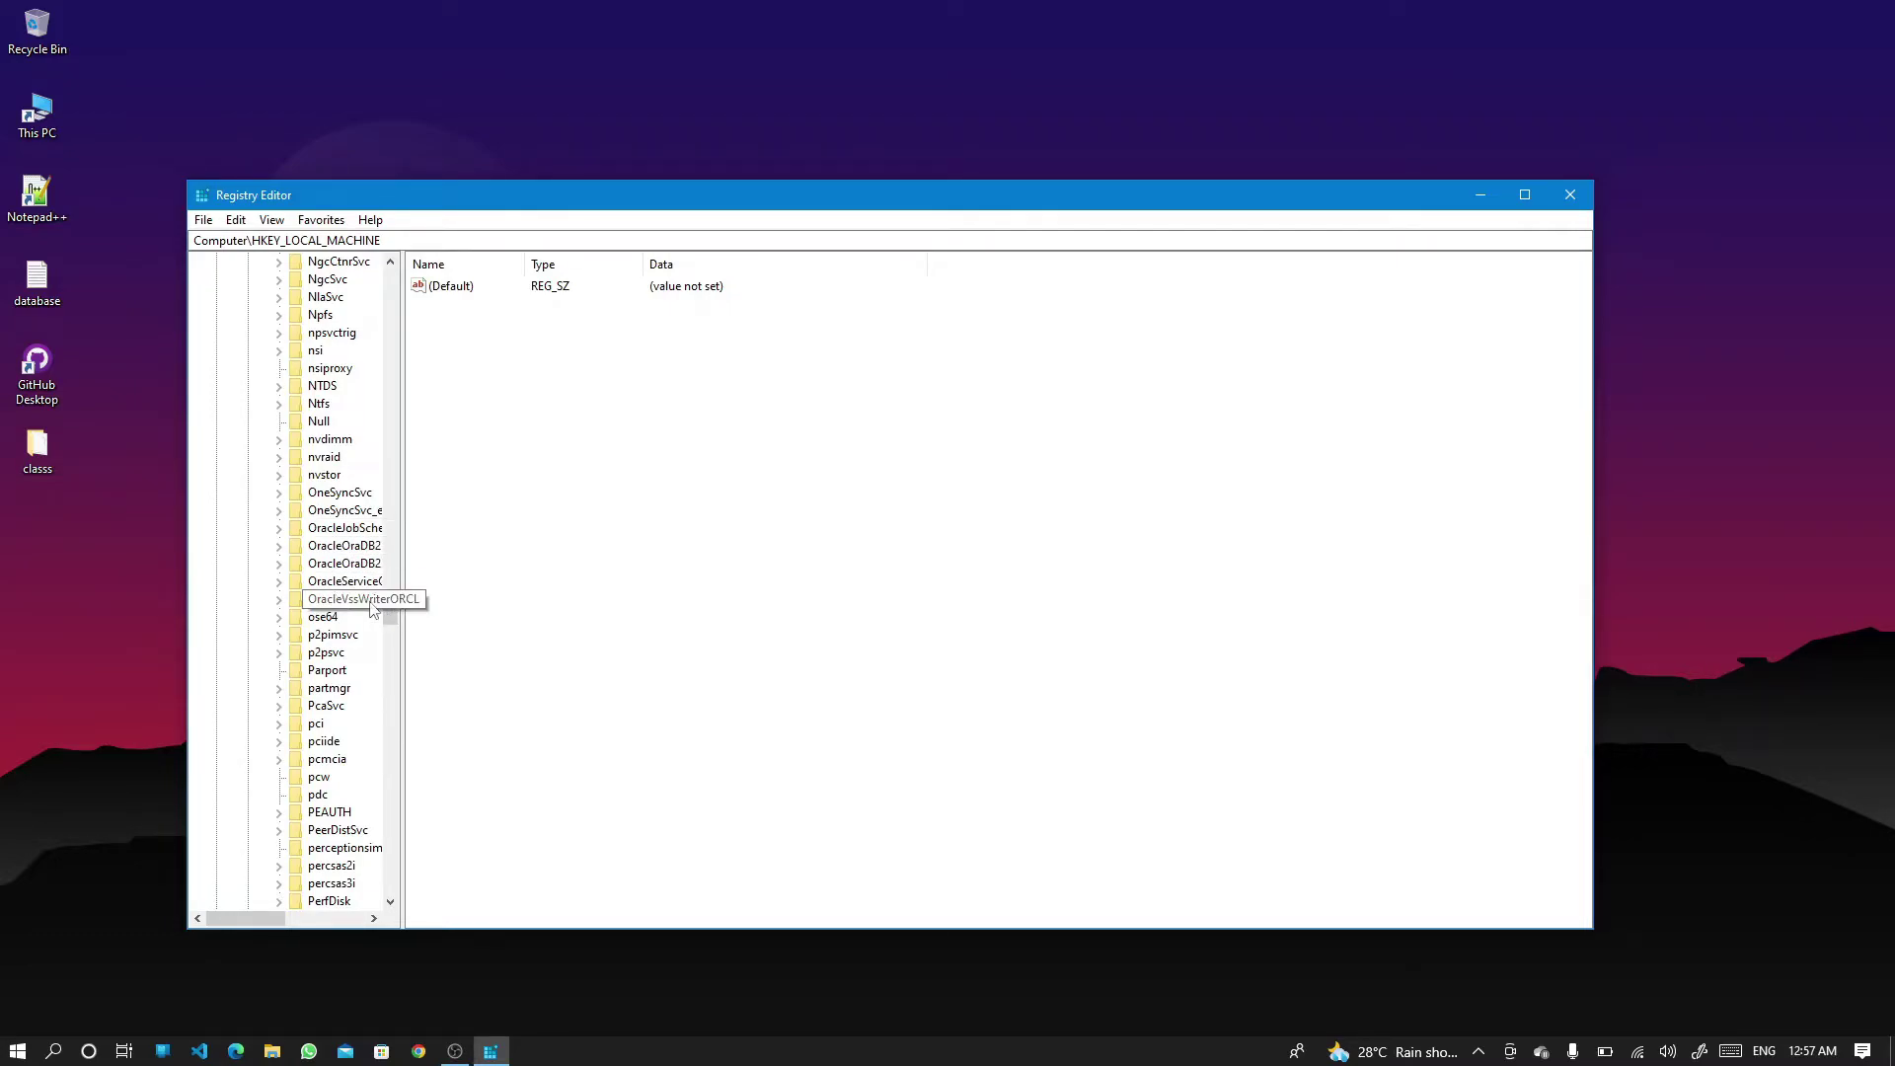
{"action": "left_click", "coordinate": [353, 530]}
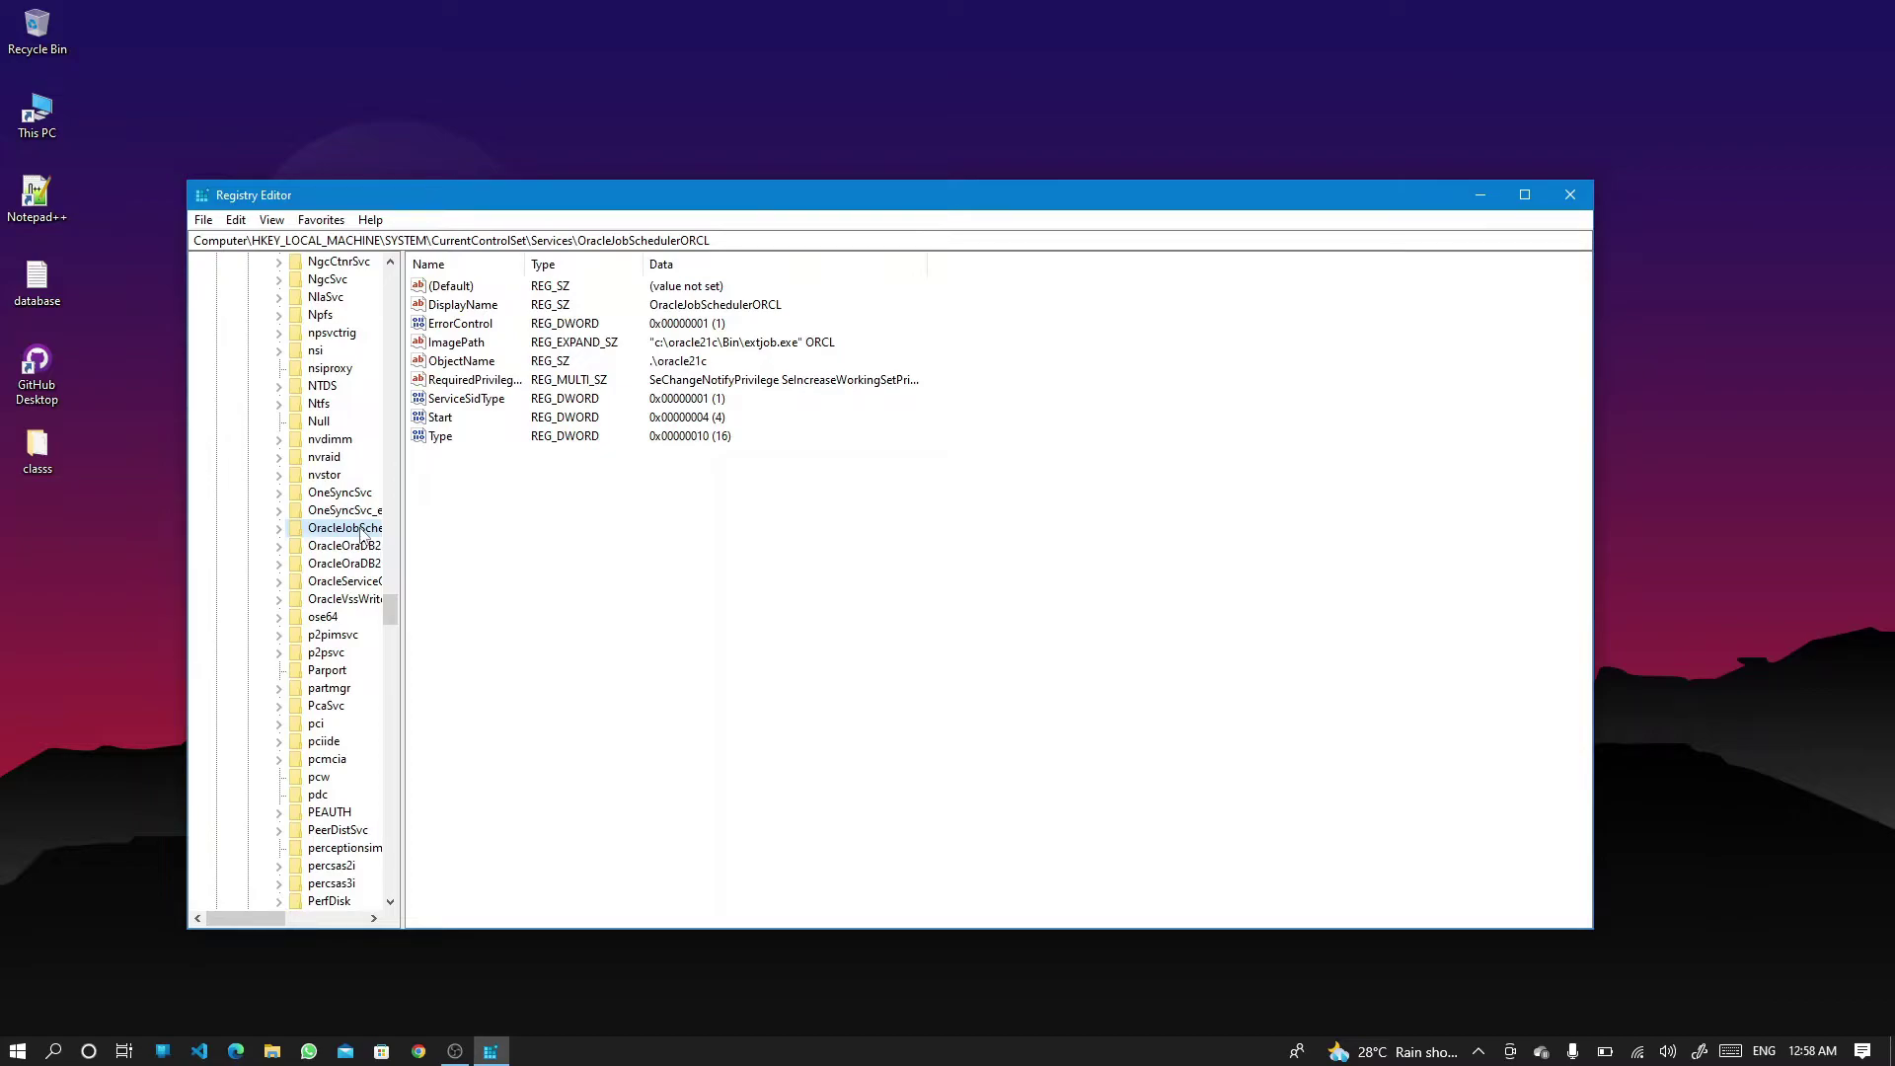
{"action": "right_click", "coordinate": [361, 533]}
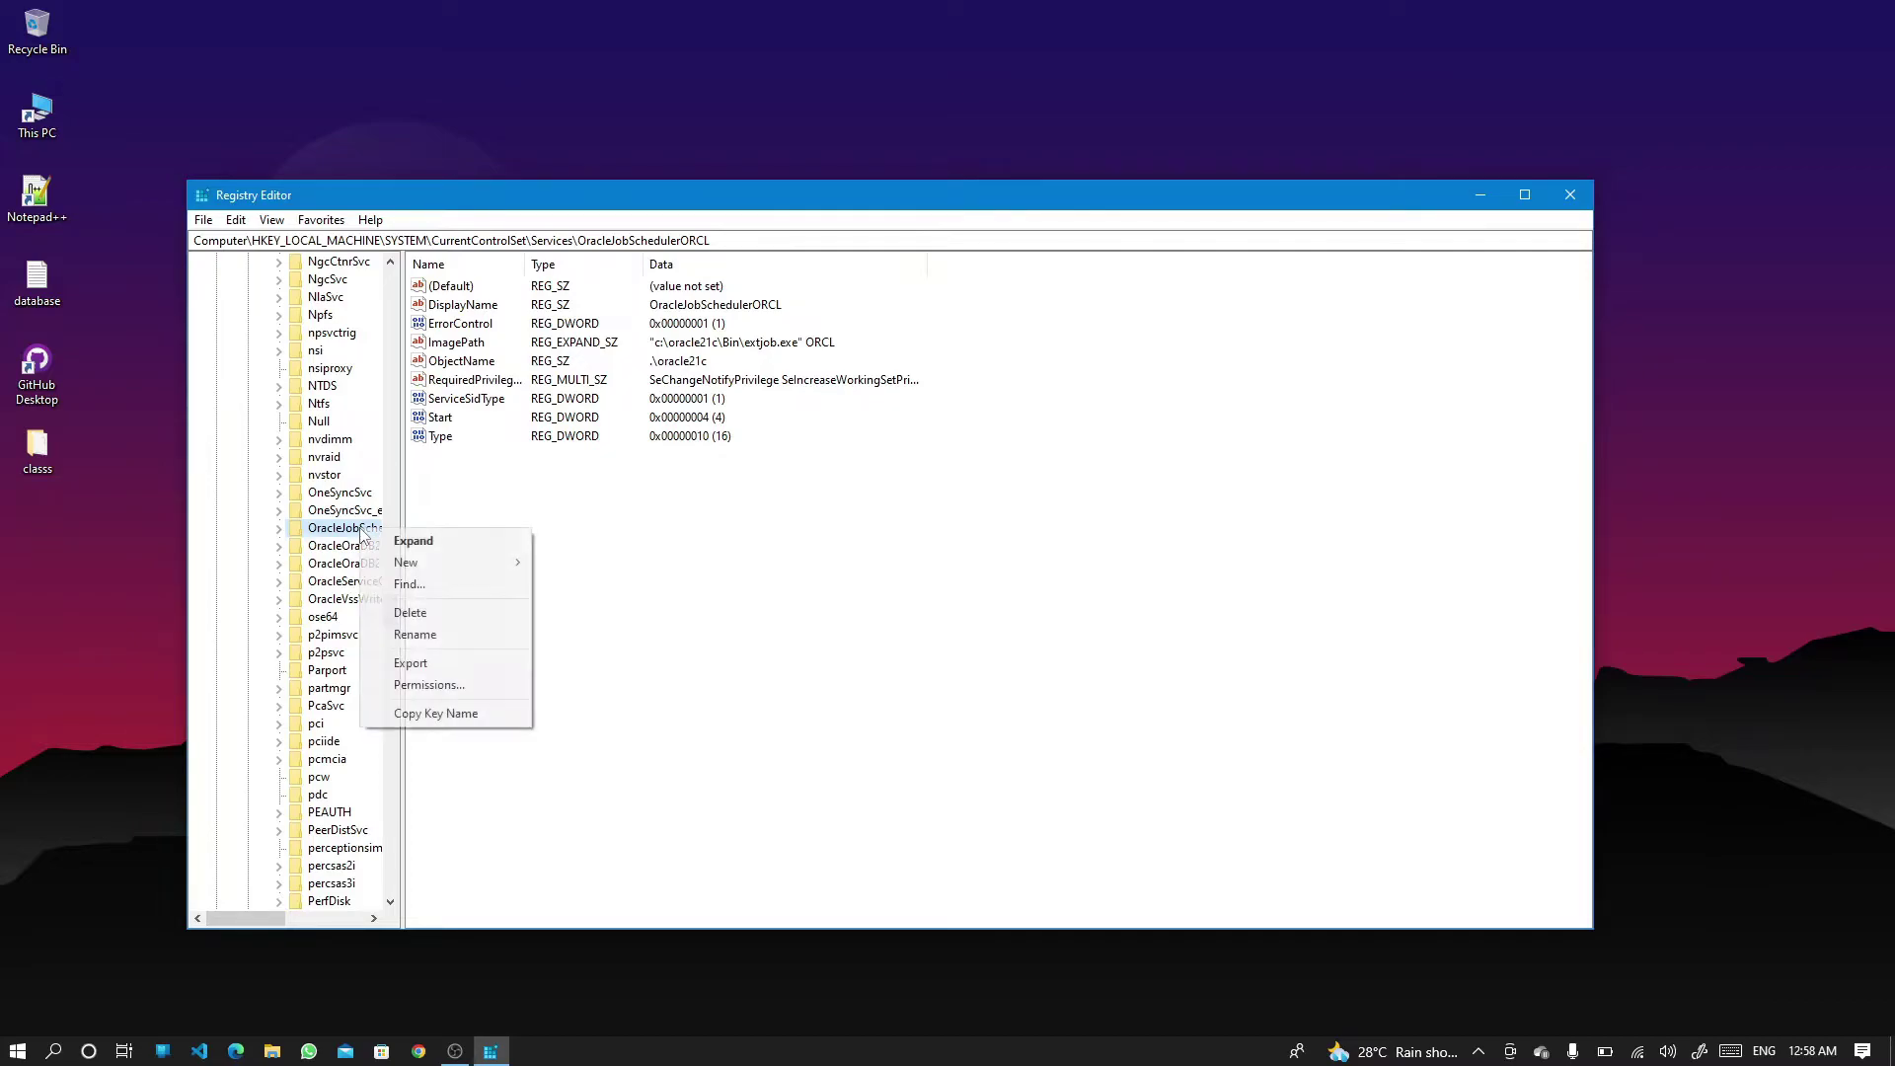
{"action": "left_click", "coordinate": [413, 612]}
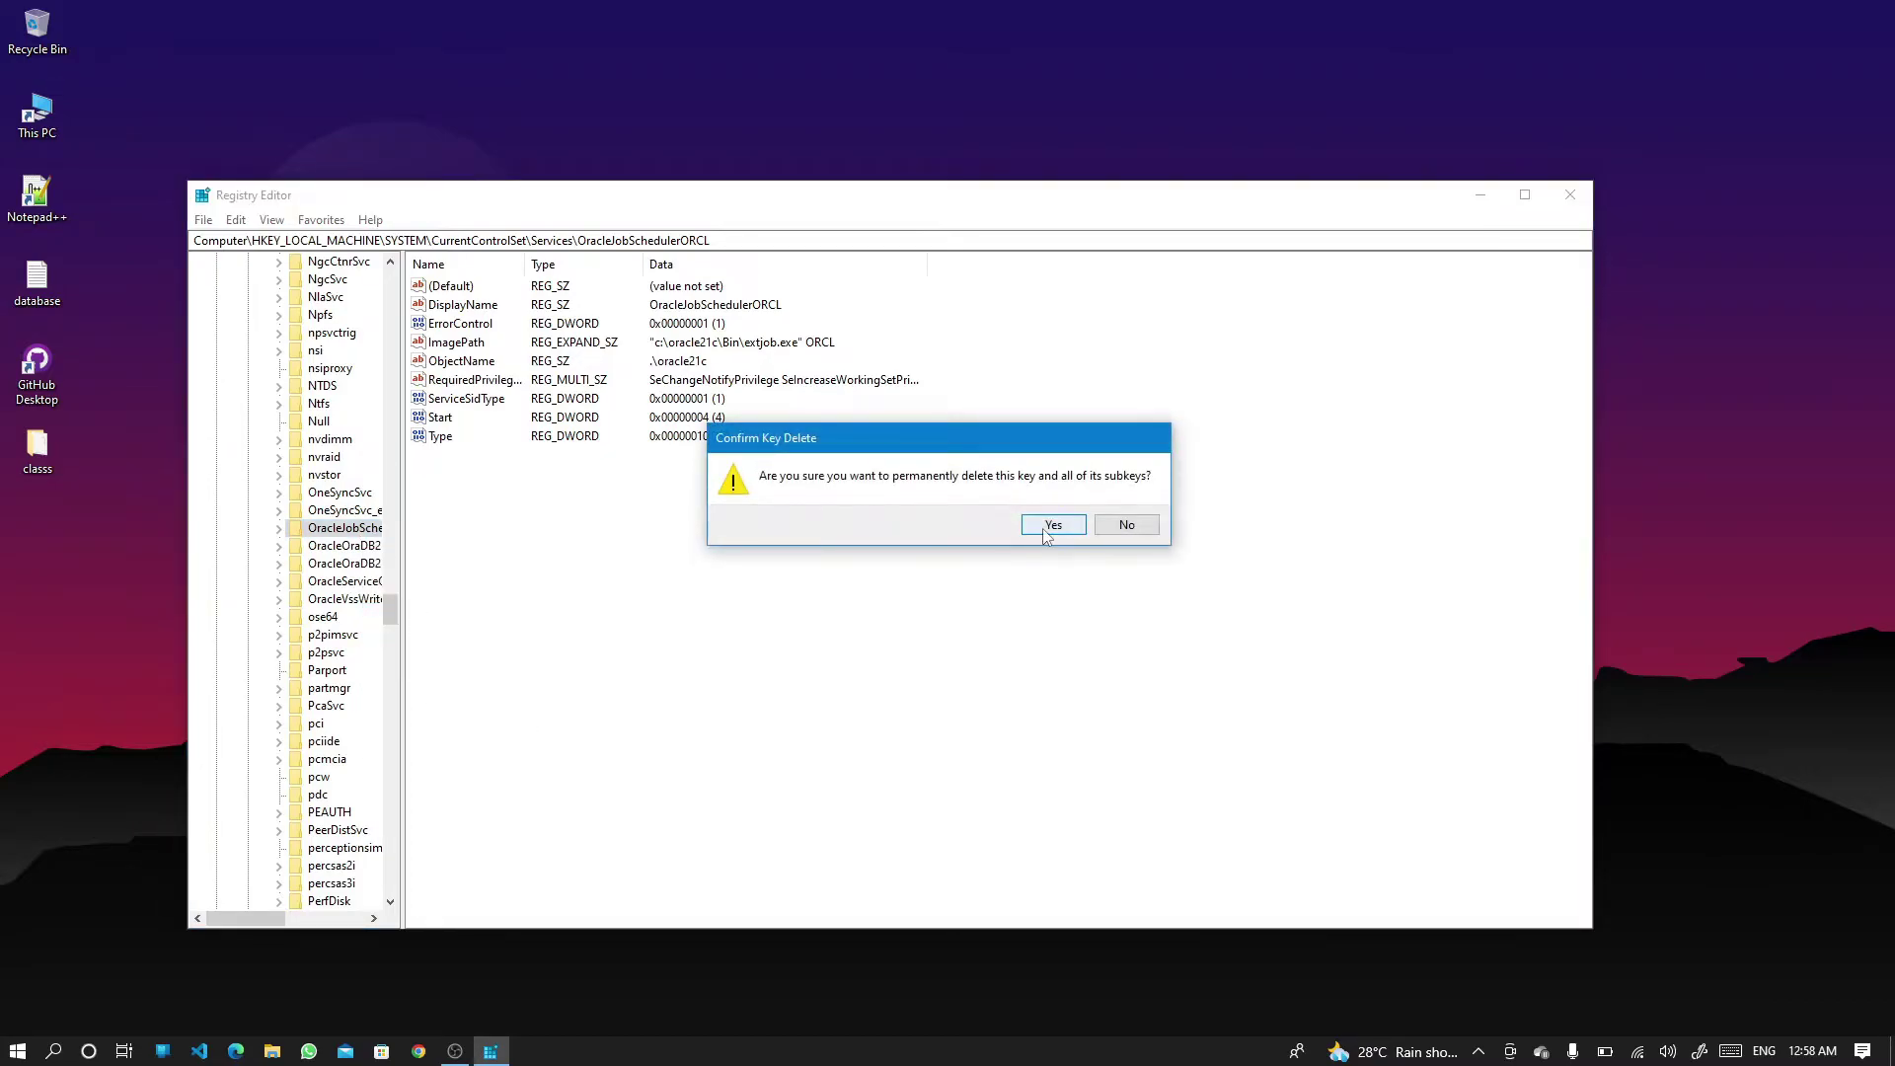
{"action": "left_click", "coordinate": [1046, 531]}
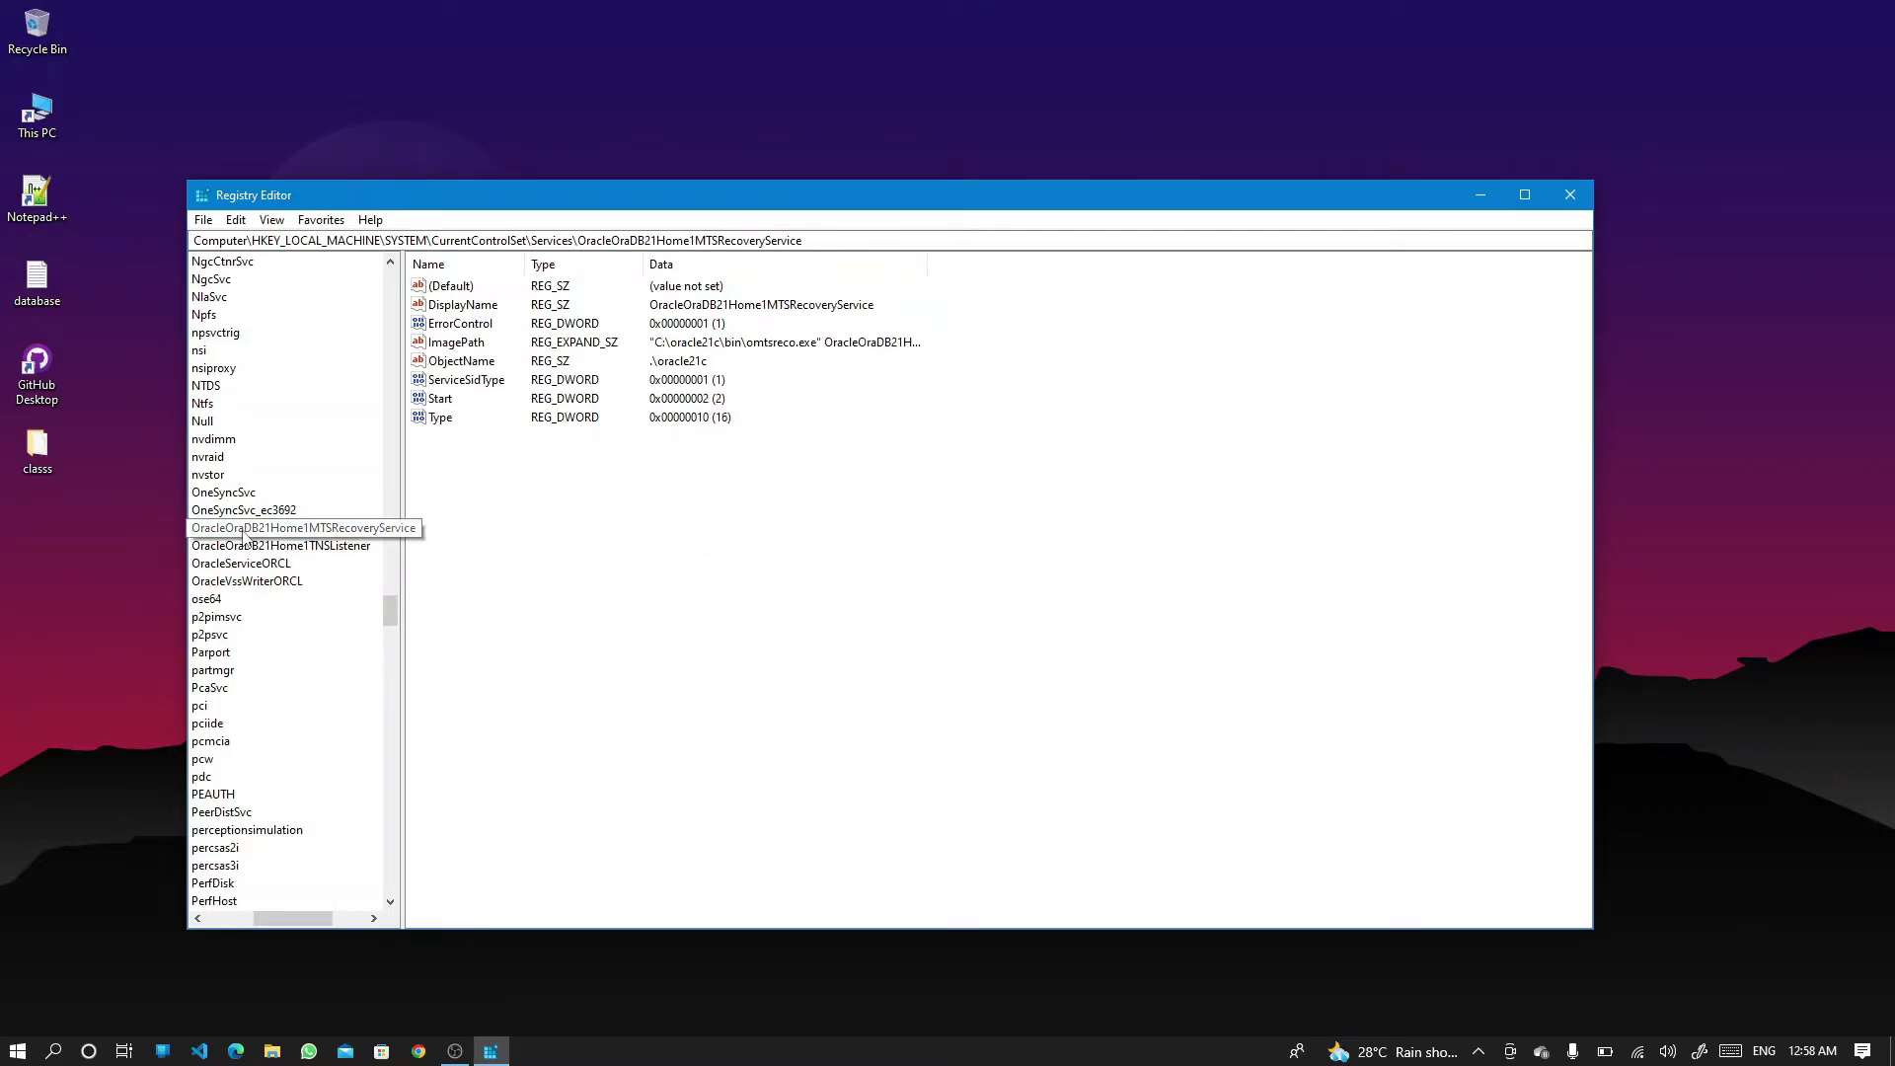
- Delete the OracleOraDB21Home1MTSRecoveryService and OracleOraDB21Home1TNSListener keys from Services, including their subkeys
{"action": "right_click", "coordinate": [260, 533]}
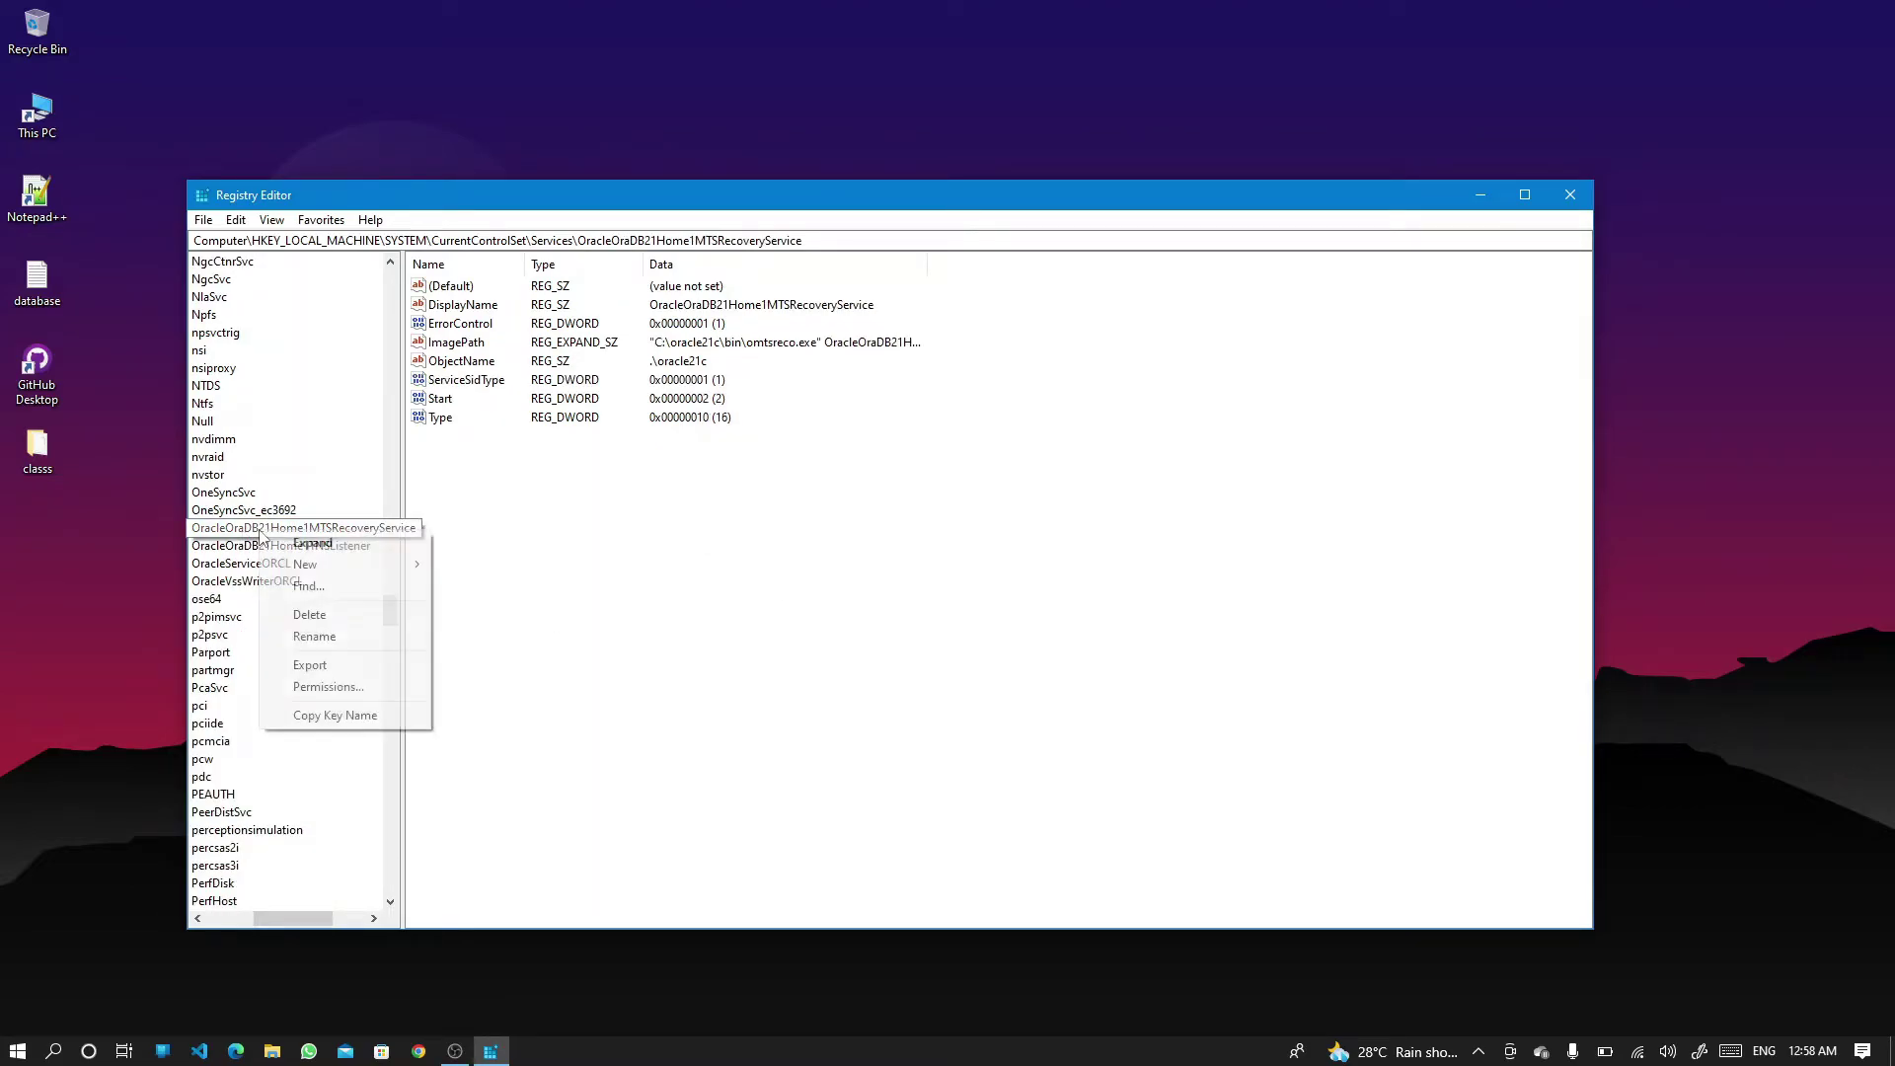
{"action": "left_click", "coordinate": [311, 615]}
{"action": "left_click", "coordinate": [1046, 531]}
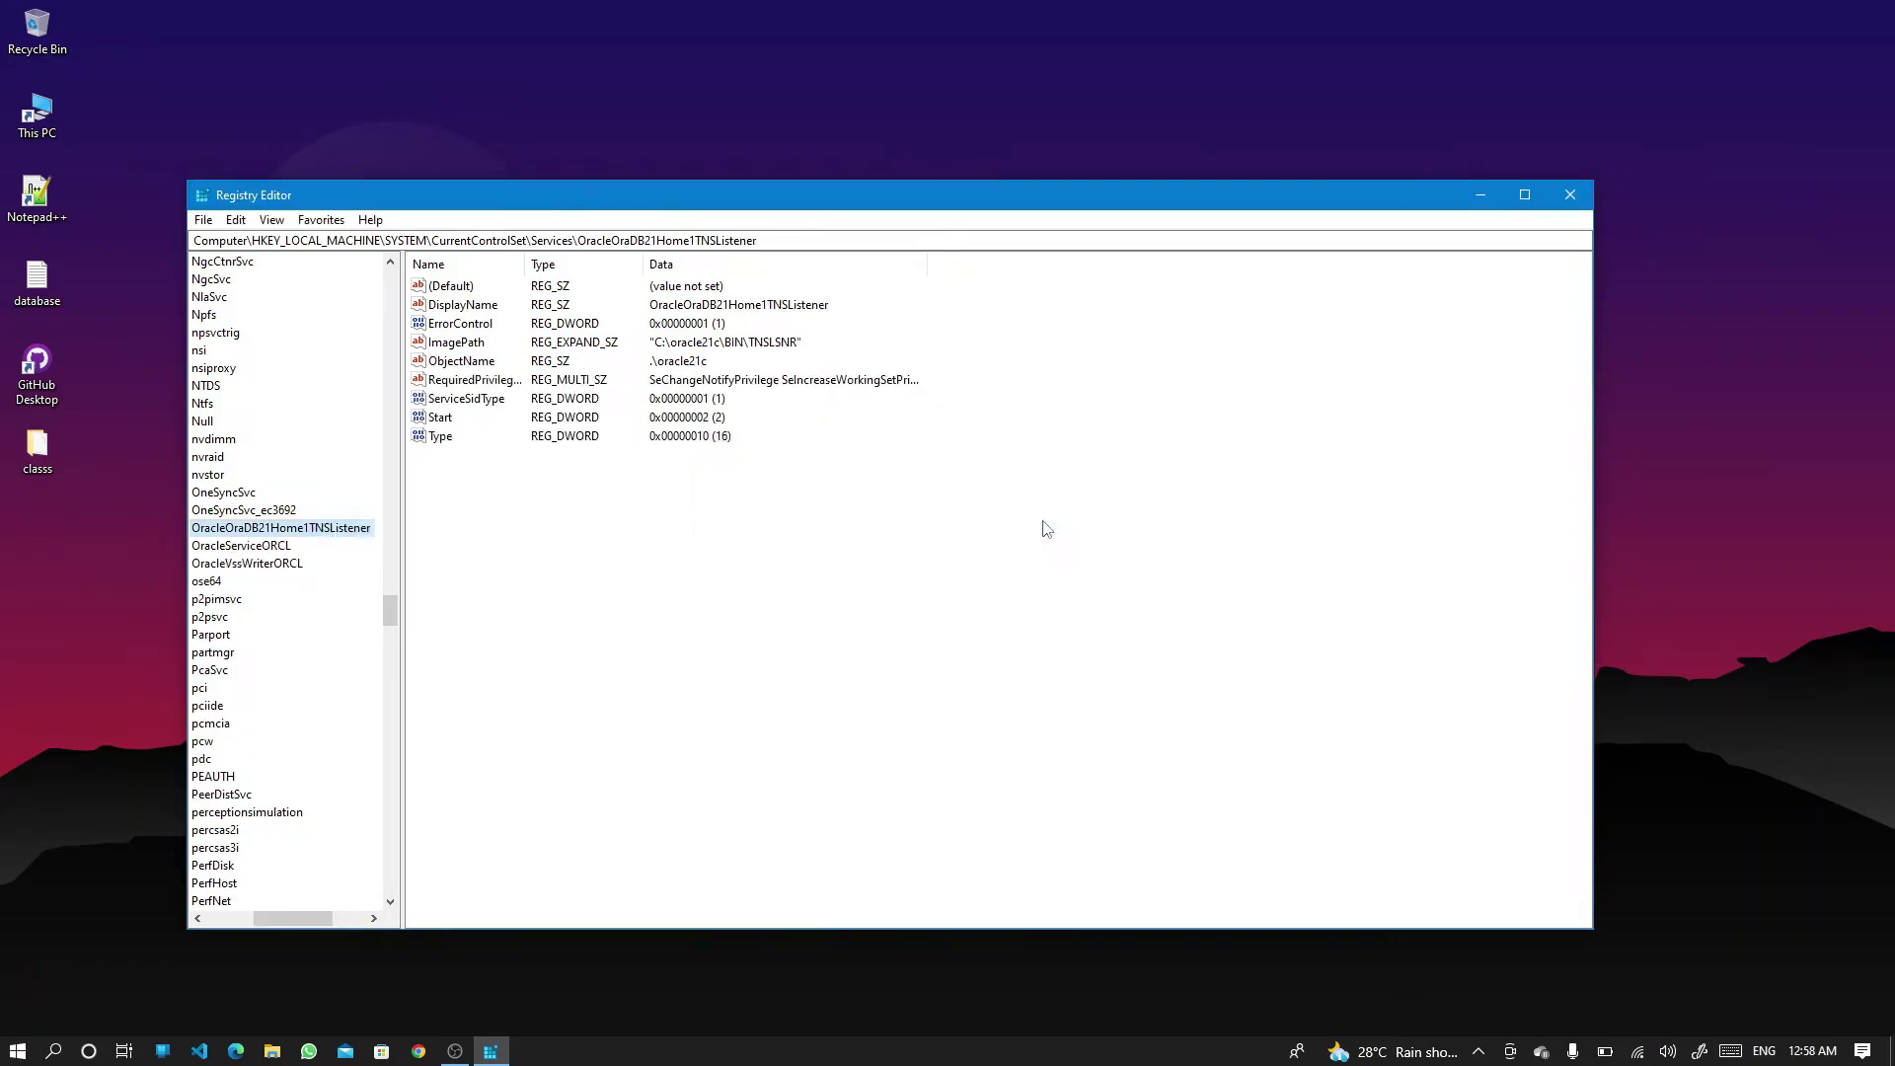
{"action": "right_click", "coordinate": [263, 530]}
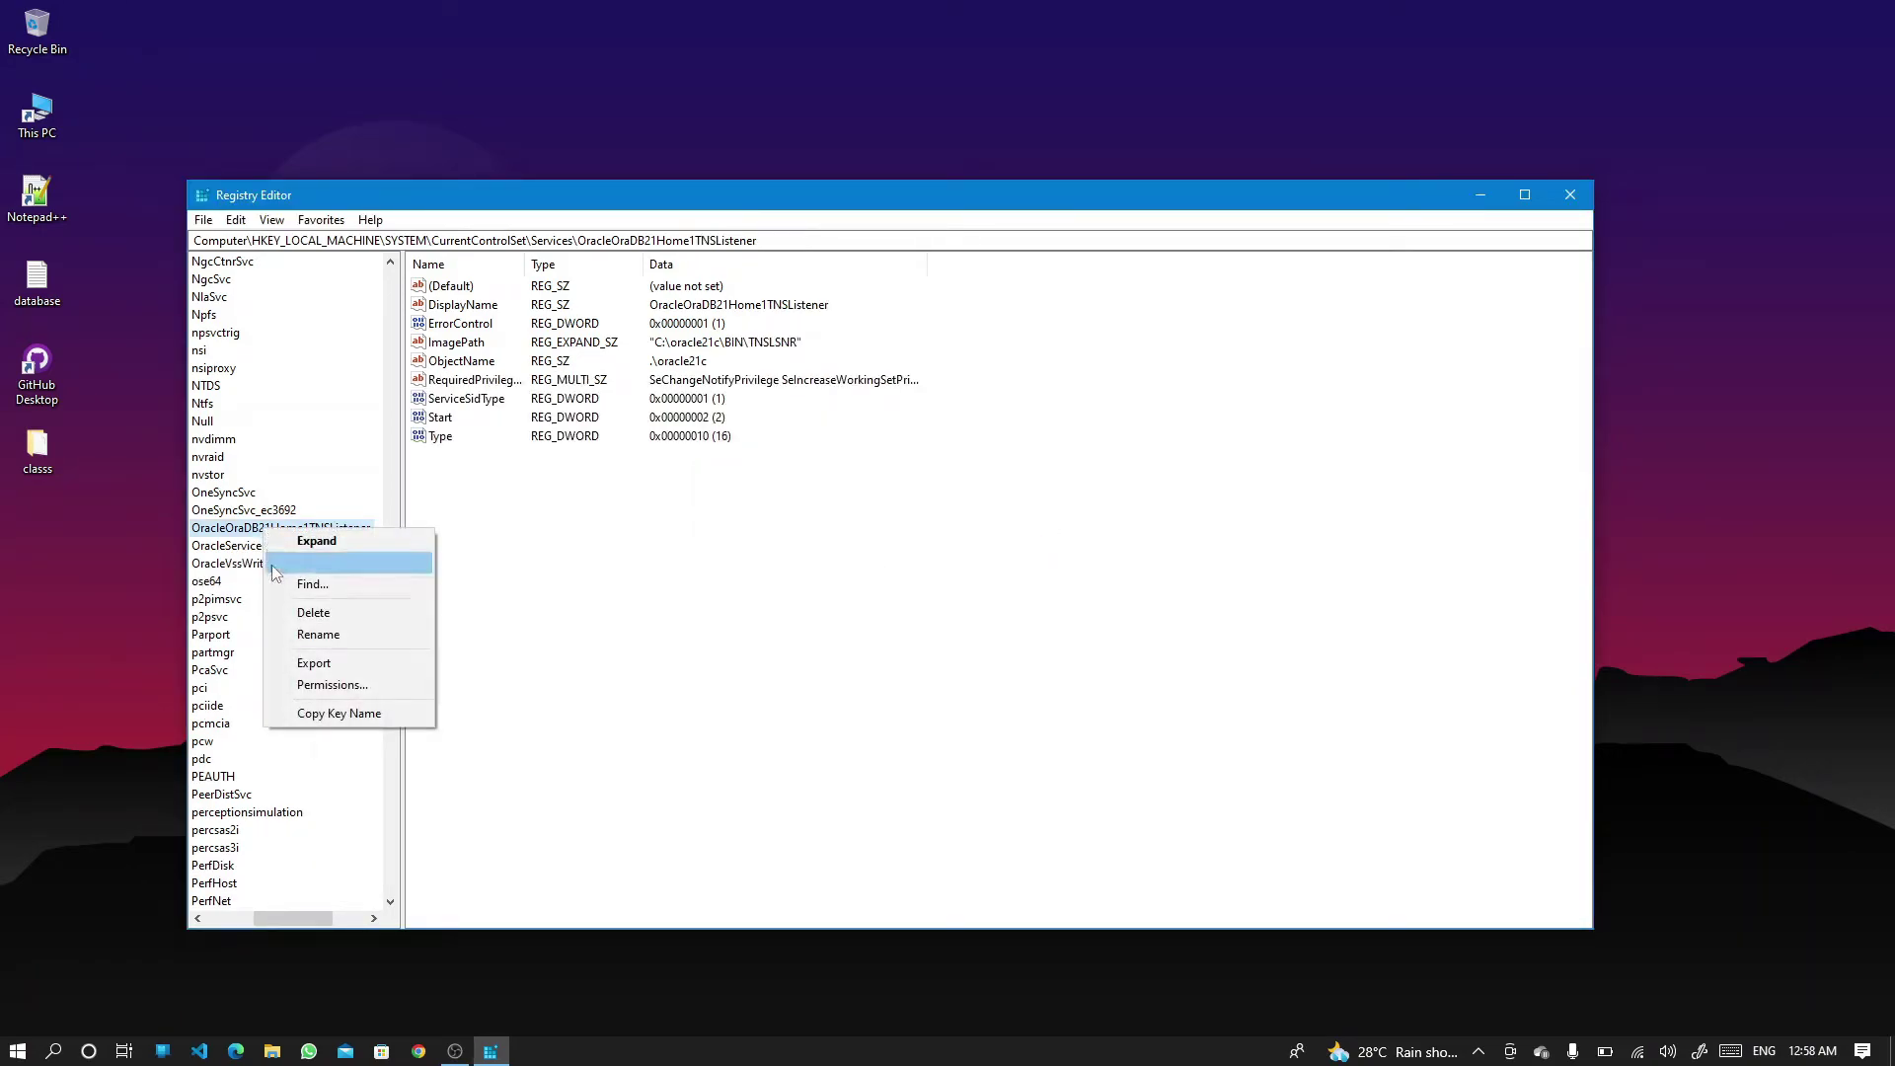
{"action": "left_click", "coordinate": [314, 613]}
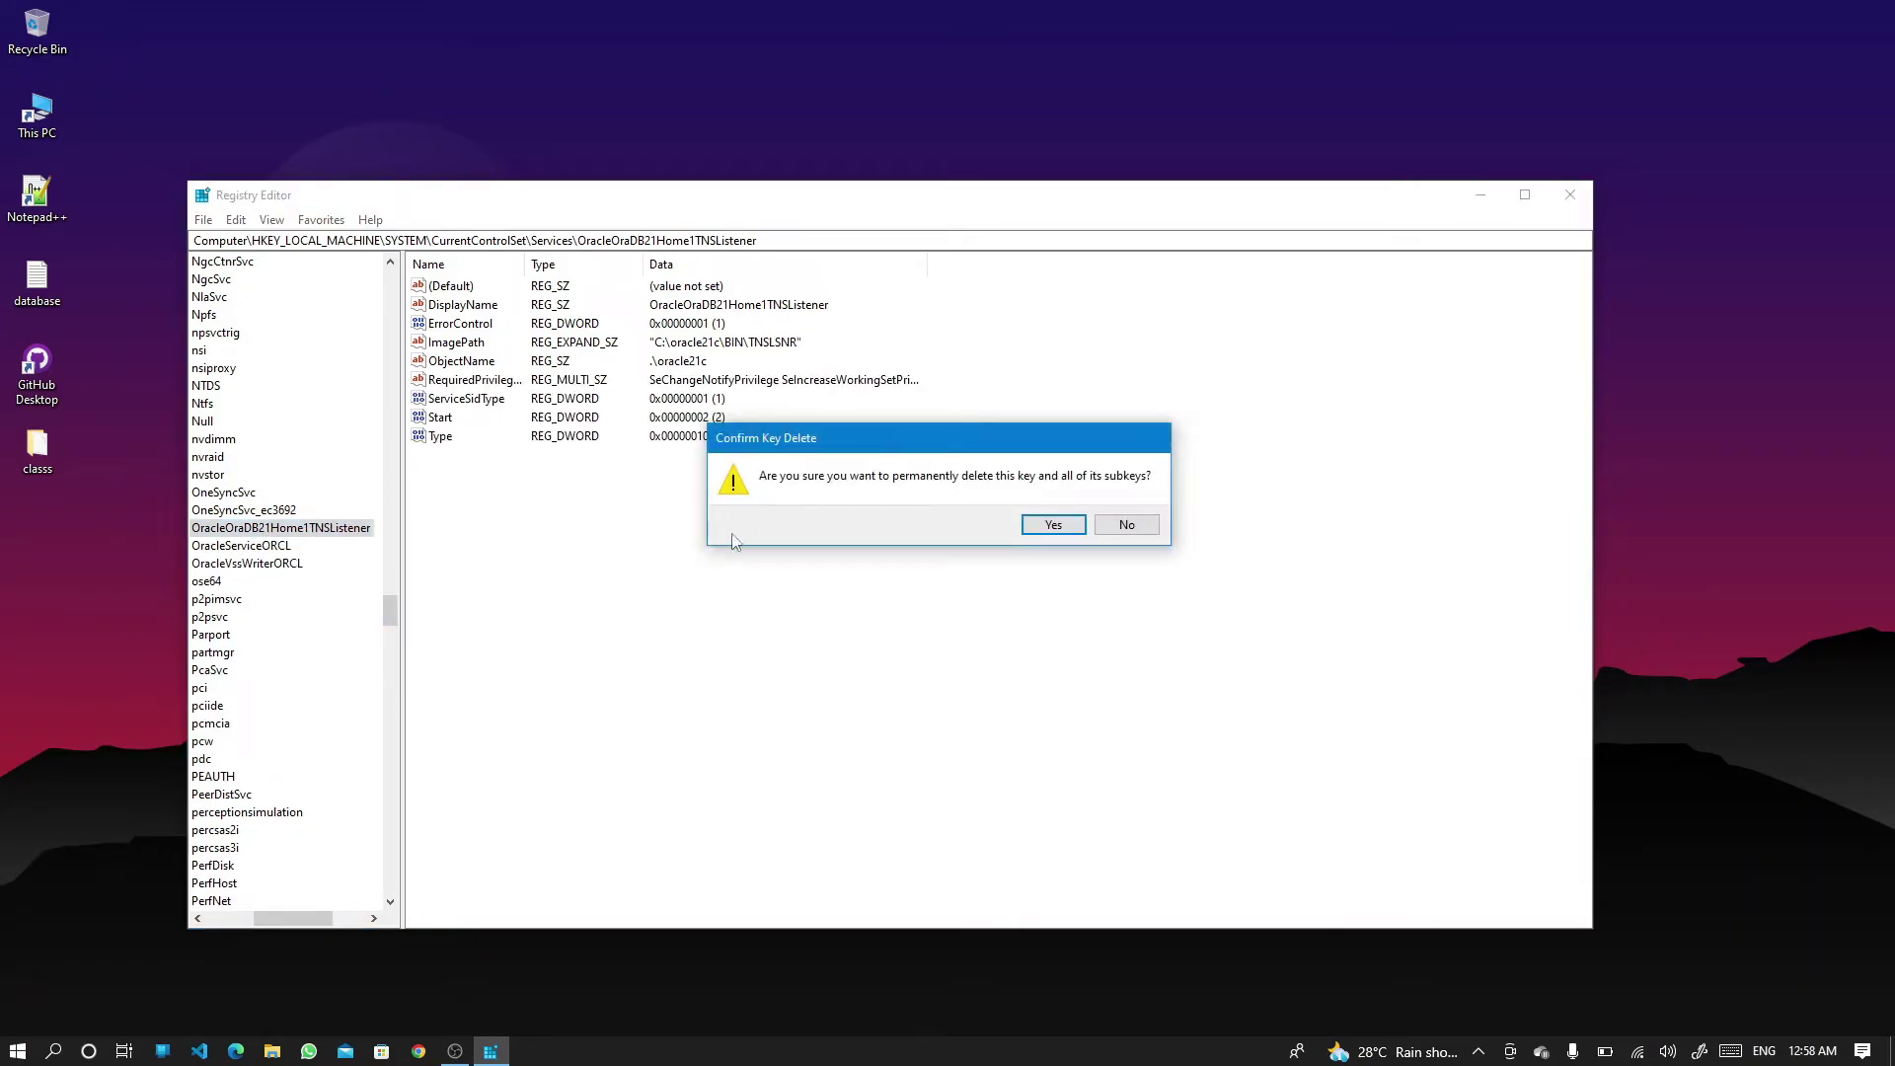
{"action": "left_click", "coordinate": [1046, 531]}
- Delete the OracleServiceORCL and OracleVssWriterORCL keys with their subkeys from Services
{"action": "right_click", "coordinate": [258, 530]}
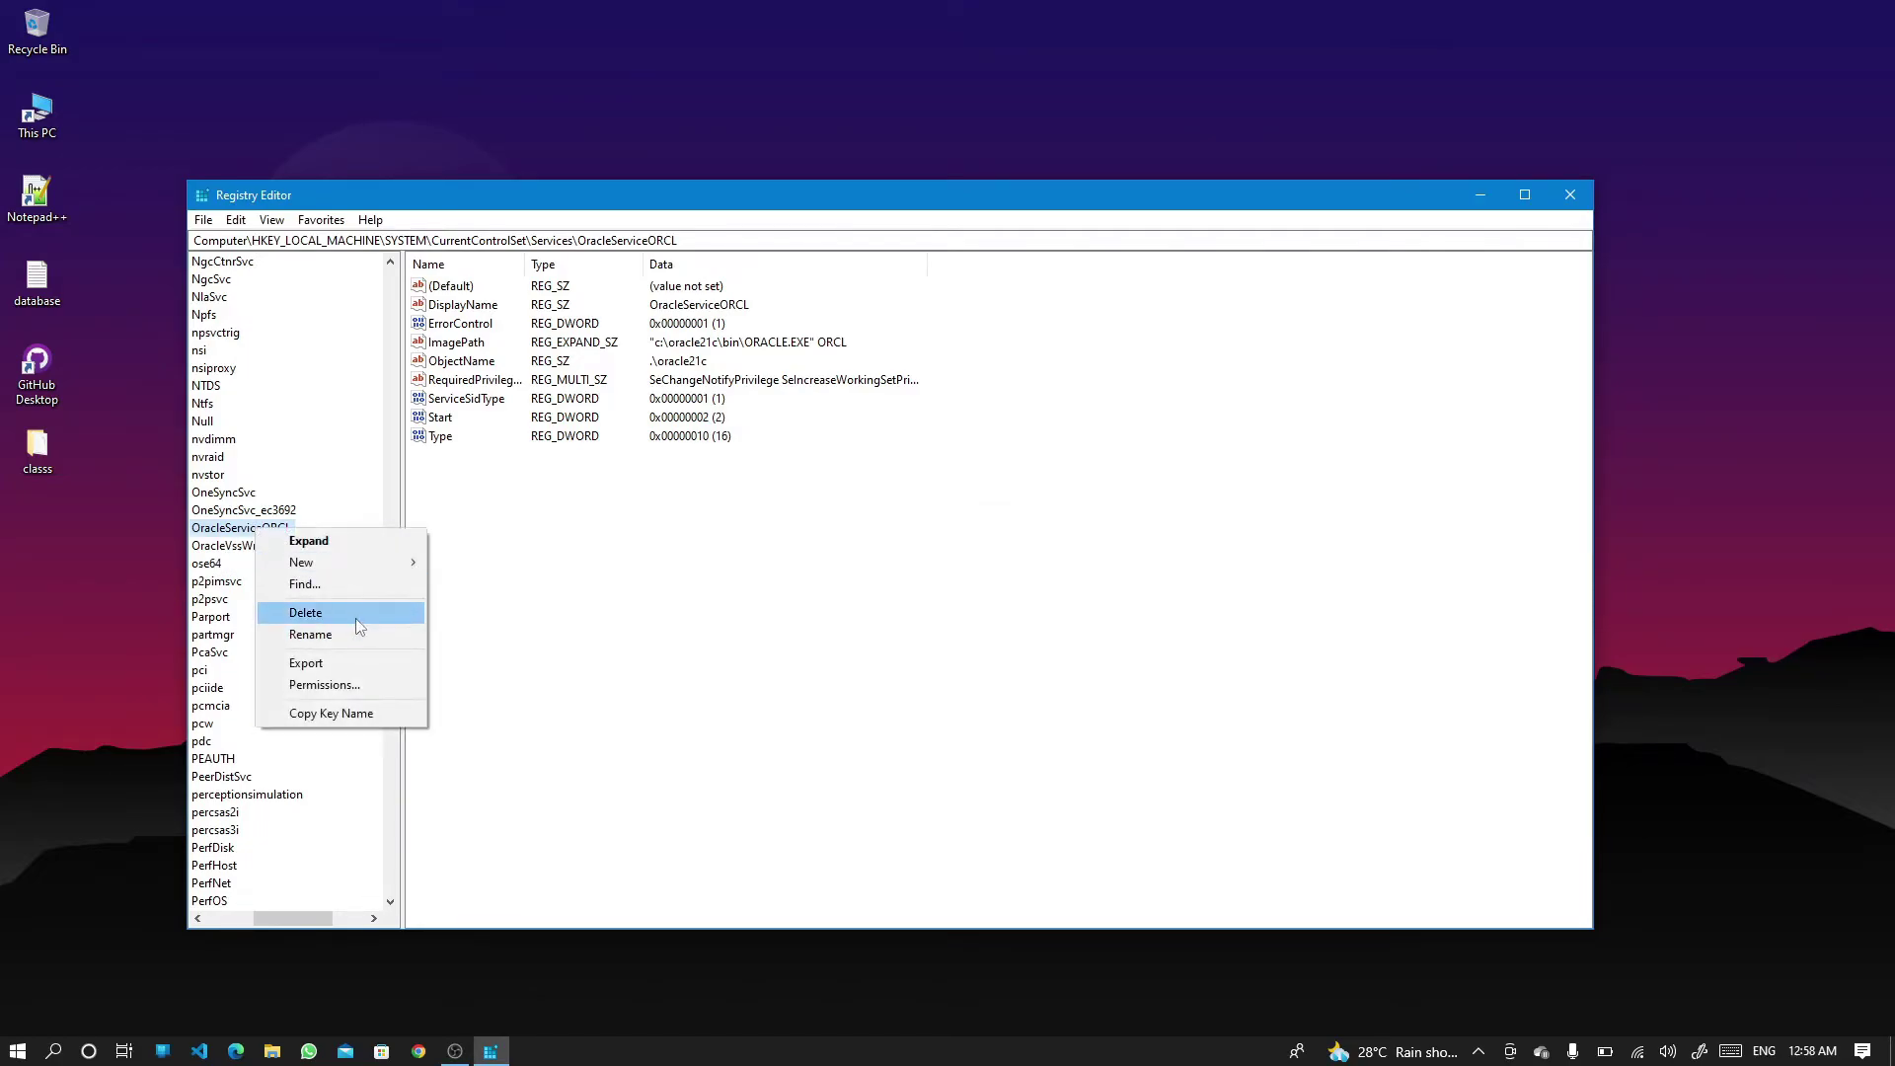
{"action": "left_click", "coordinate": [314, 612]}
{"action": "left_click", "coordinate": [1028, 523]}
{"action": "right_click", "coordinate": [237, 528]}
{"action": "left_click", "coordinate": [327, 612]}
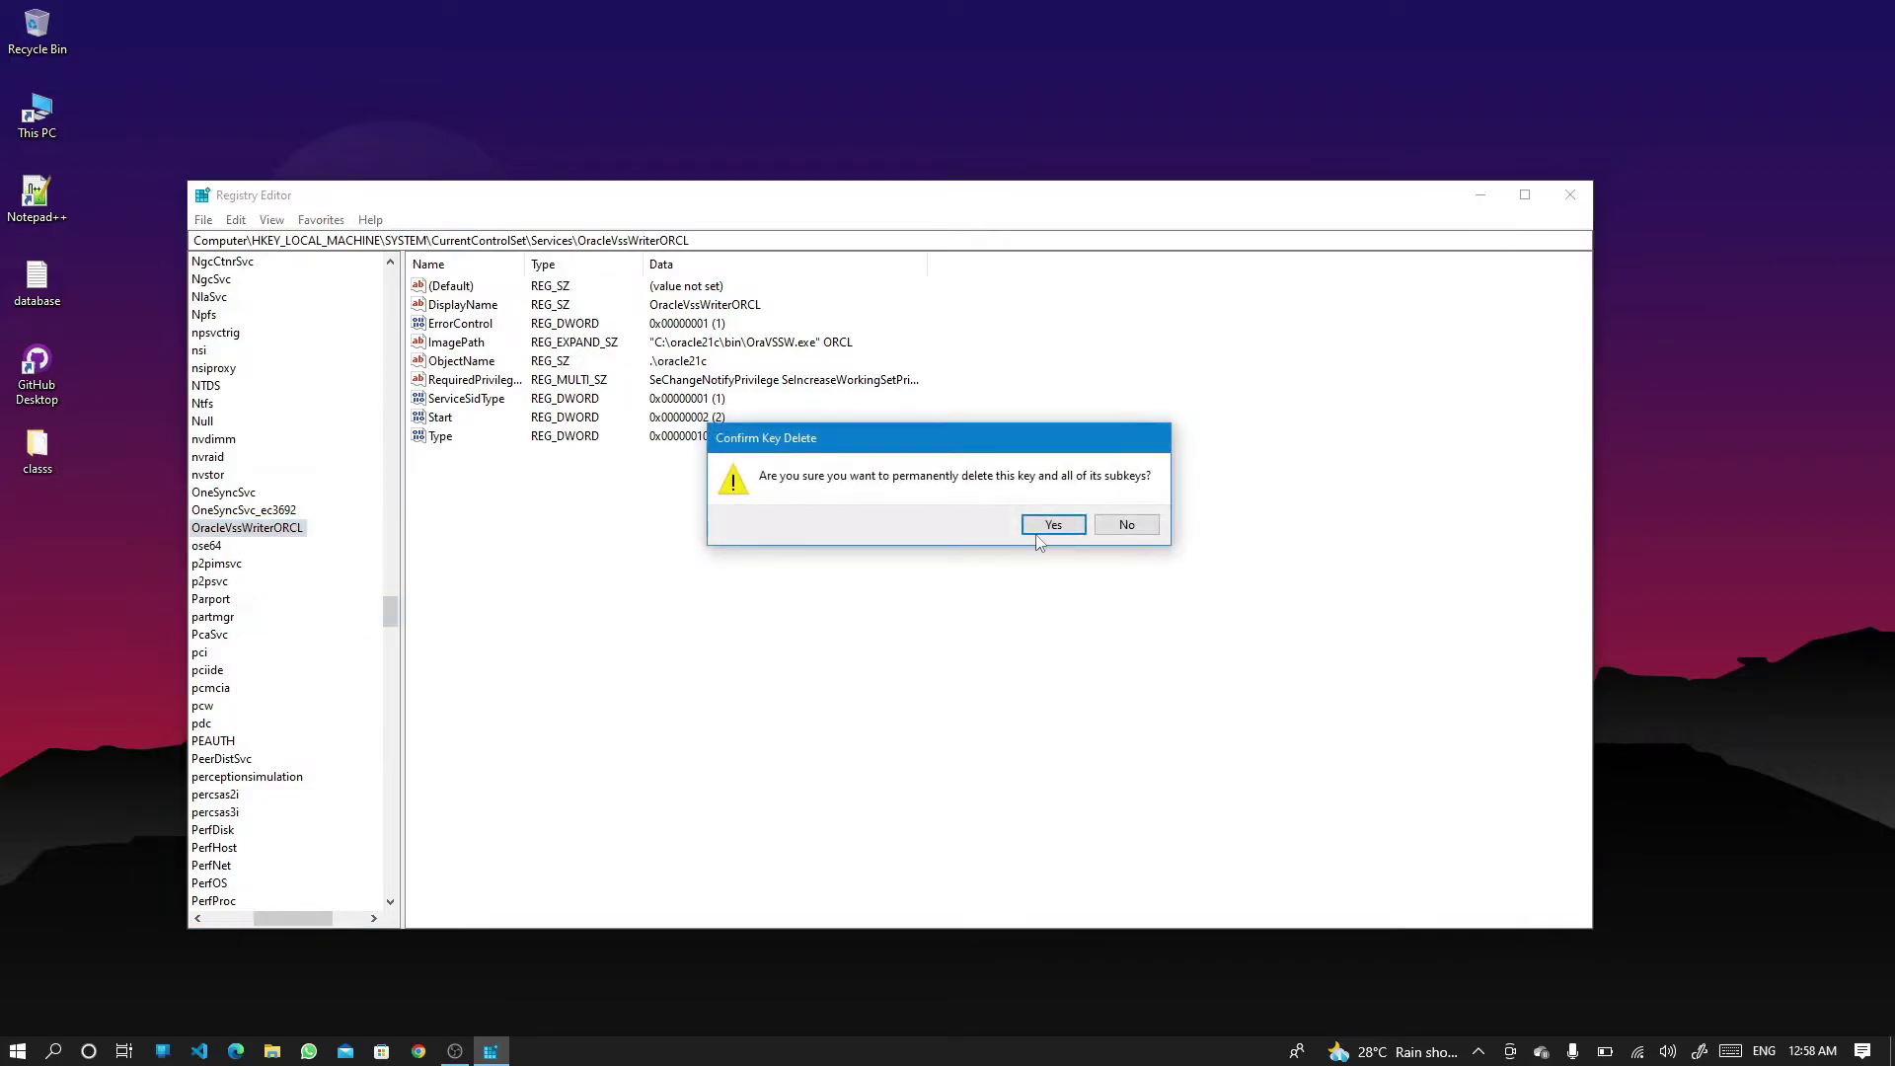
{"action": "left_click", "coordinate": [1044, 527]}
{"action": "scroll", "coordinate": [359, 647], "scroll_direction": "up", "scroll_amount": 2}
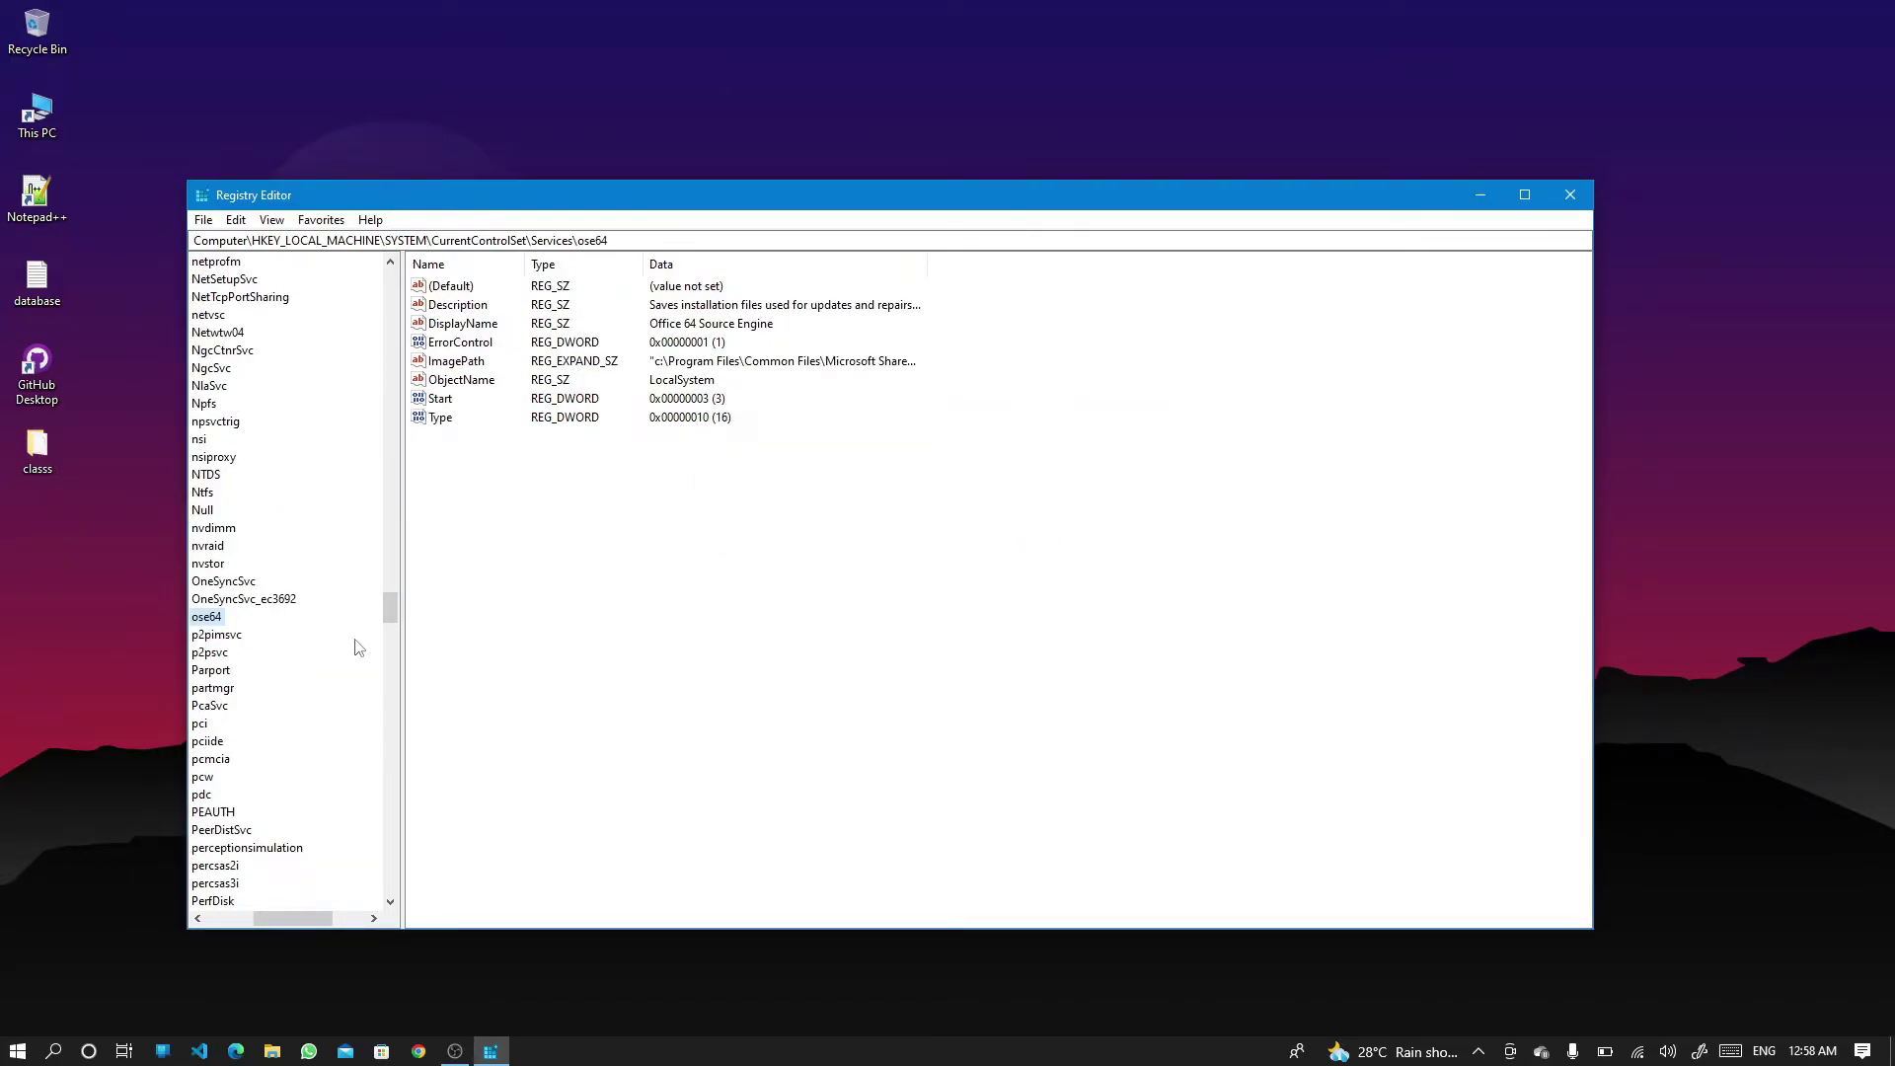
- Close Registry Editor and return to the desktop
{"action": "left_click", "coordinate": [1530, 189]}
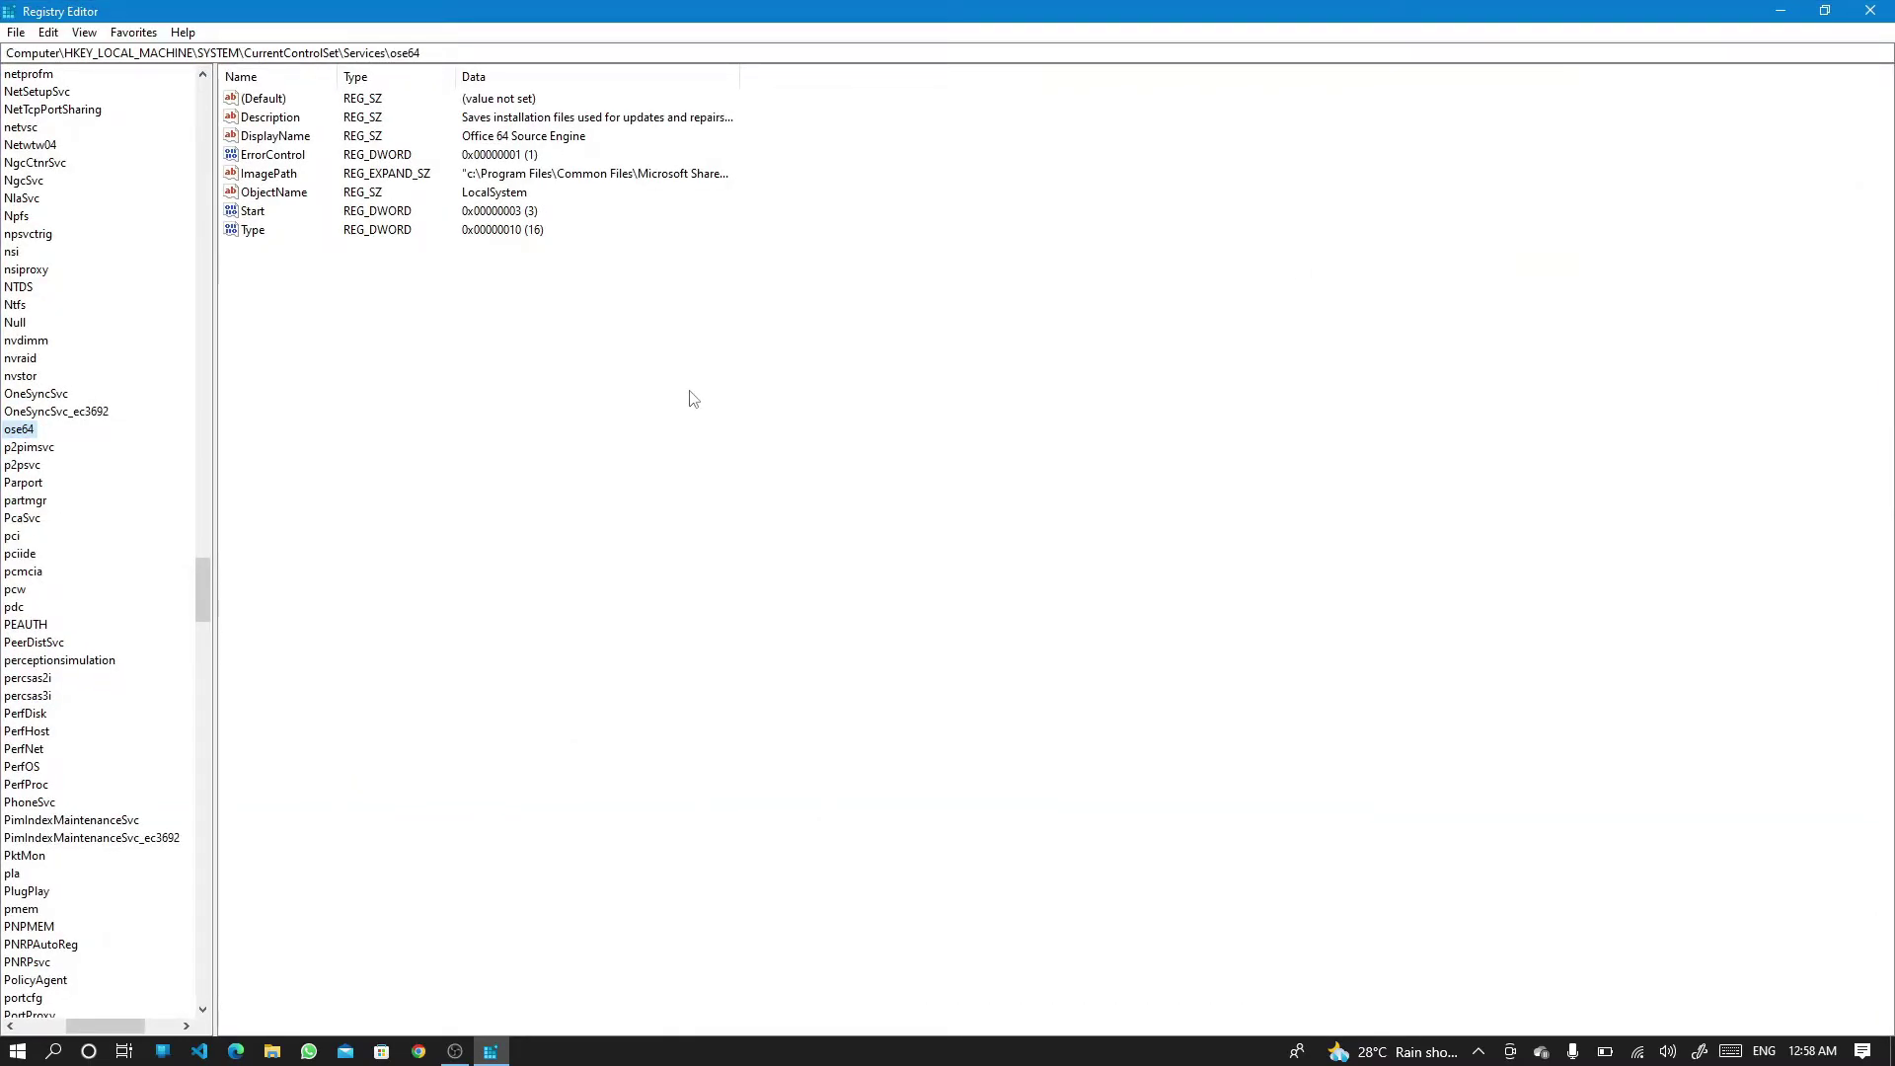
{"action": "left_click", "coordinate": [1872, 10]}
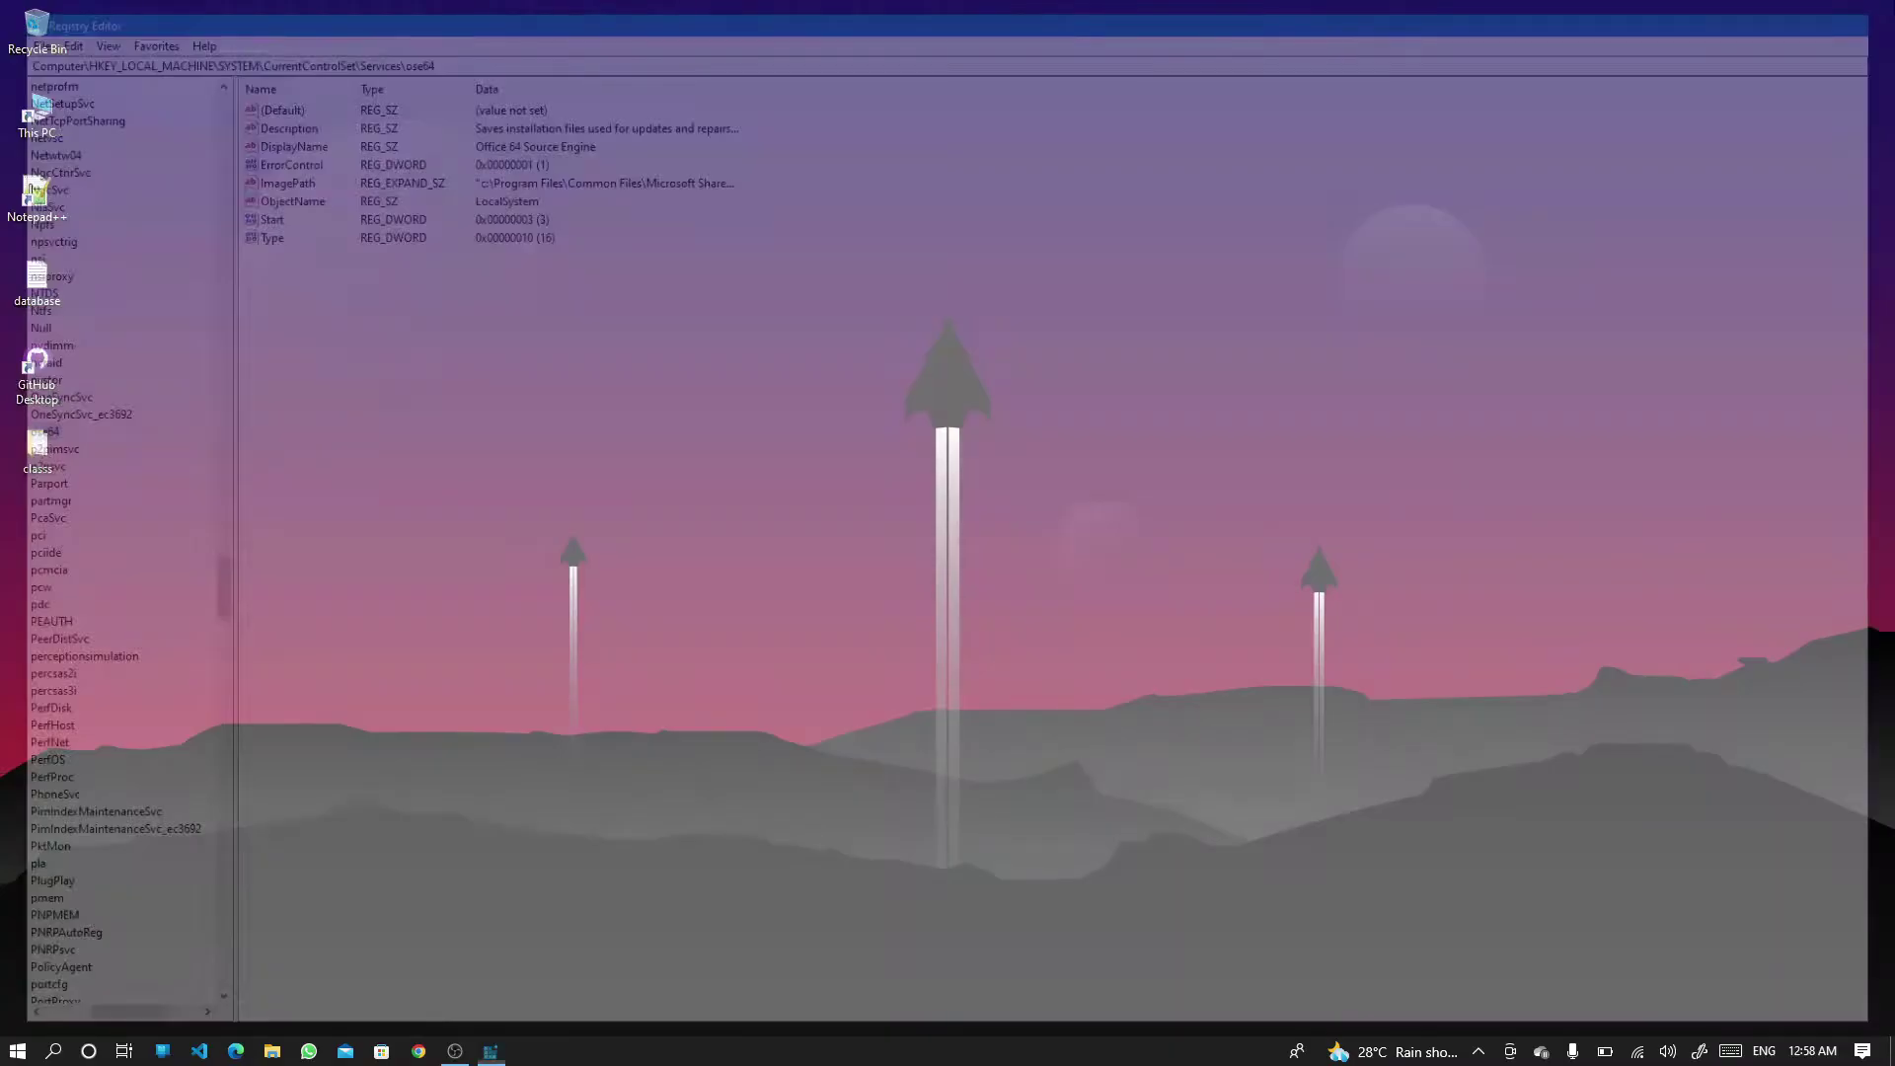
{"action": "right_click", "coordinate": [902, 436]}
{"action": "left_click", "coordinate": [866, 499]}
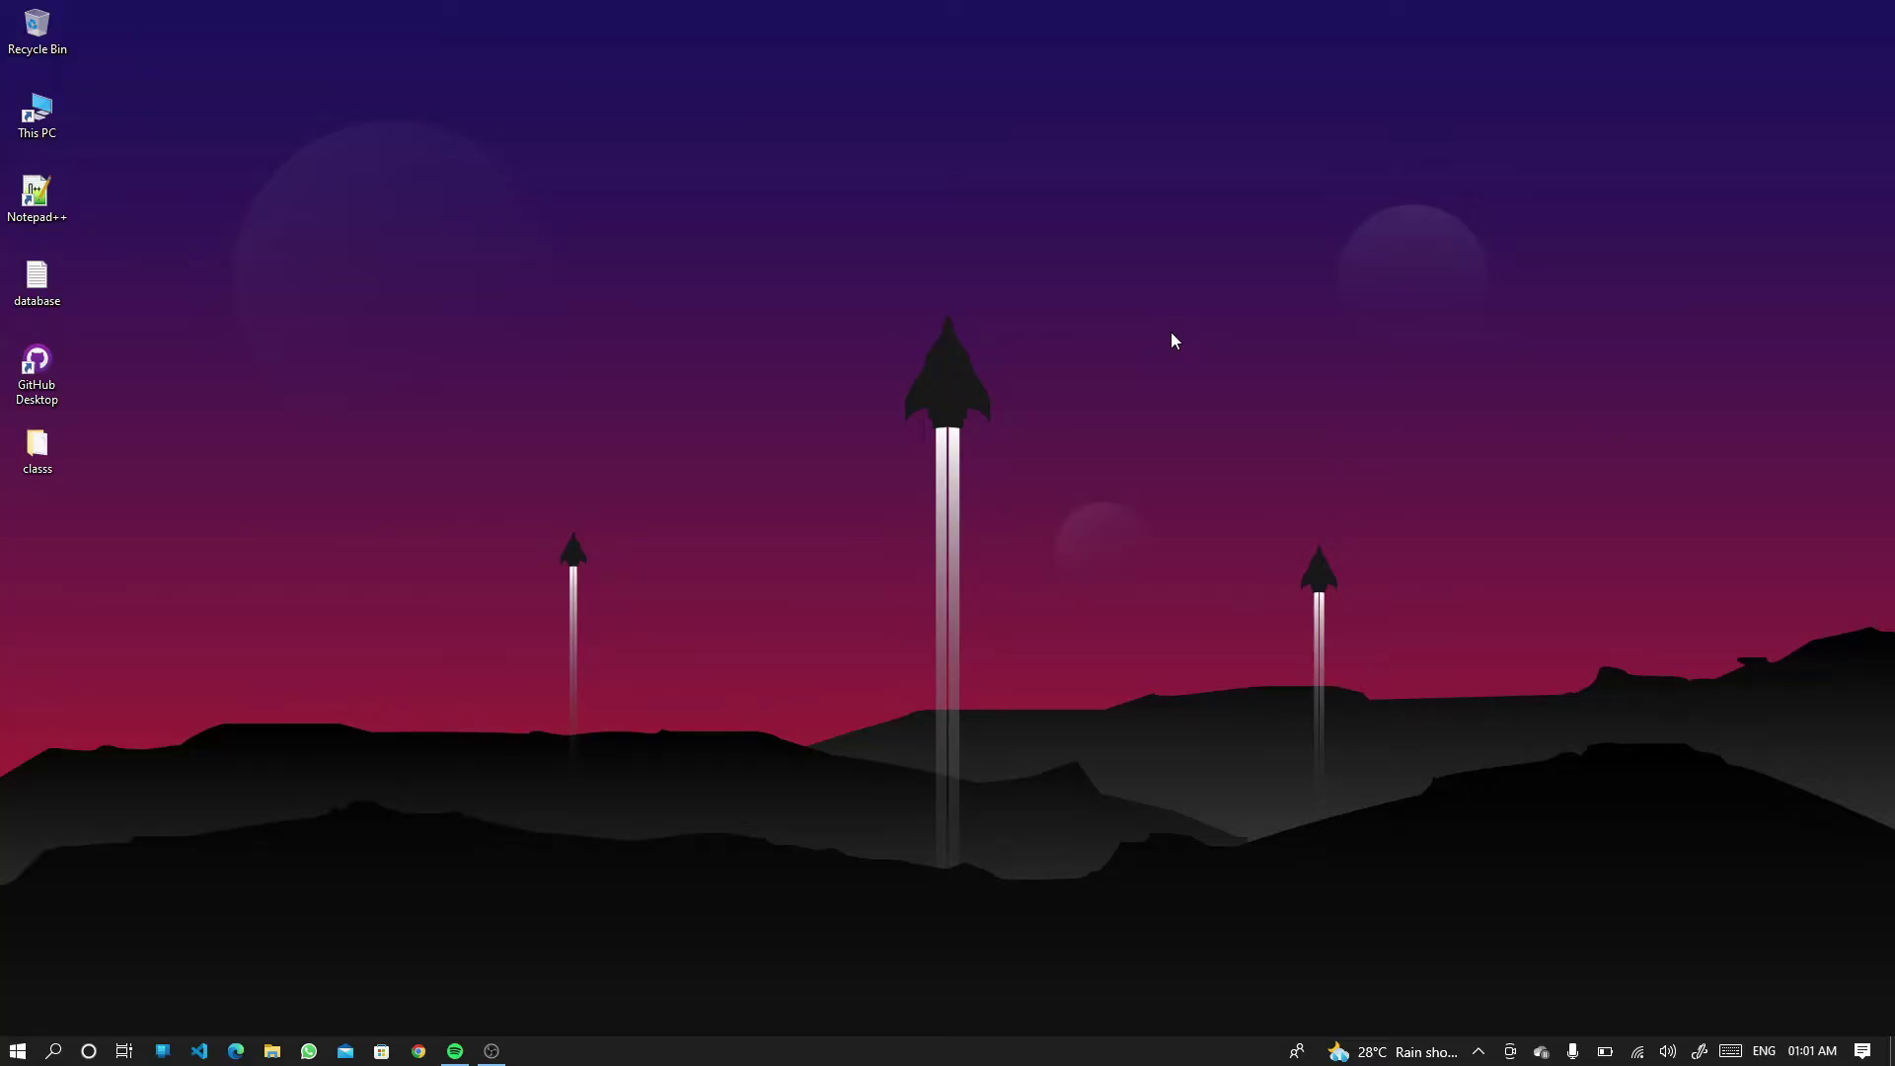
- Open Local Users and Groups by running lusrmgr.msc
{"action": "key", "text": "super+r"}
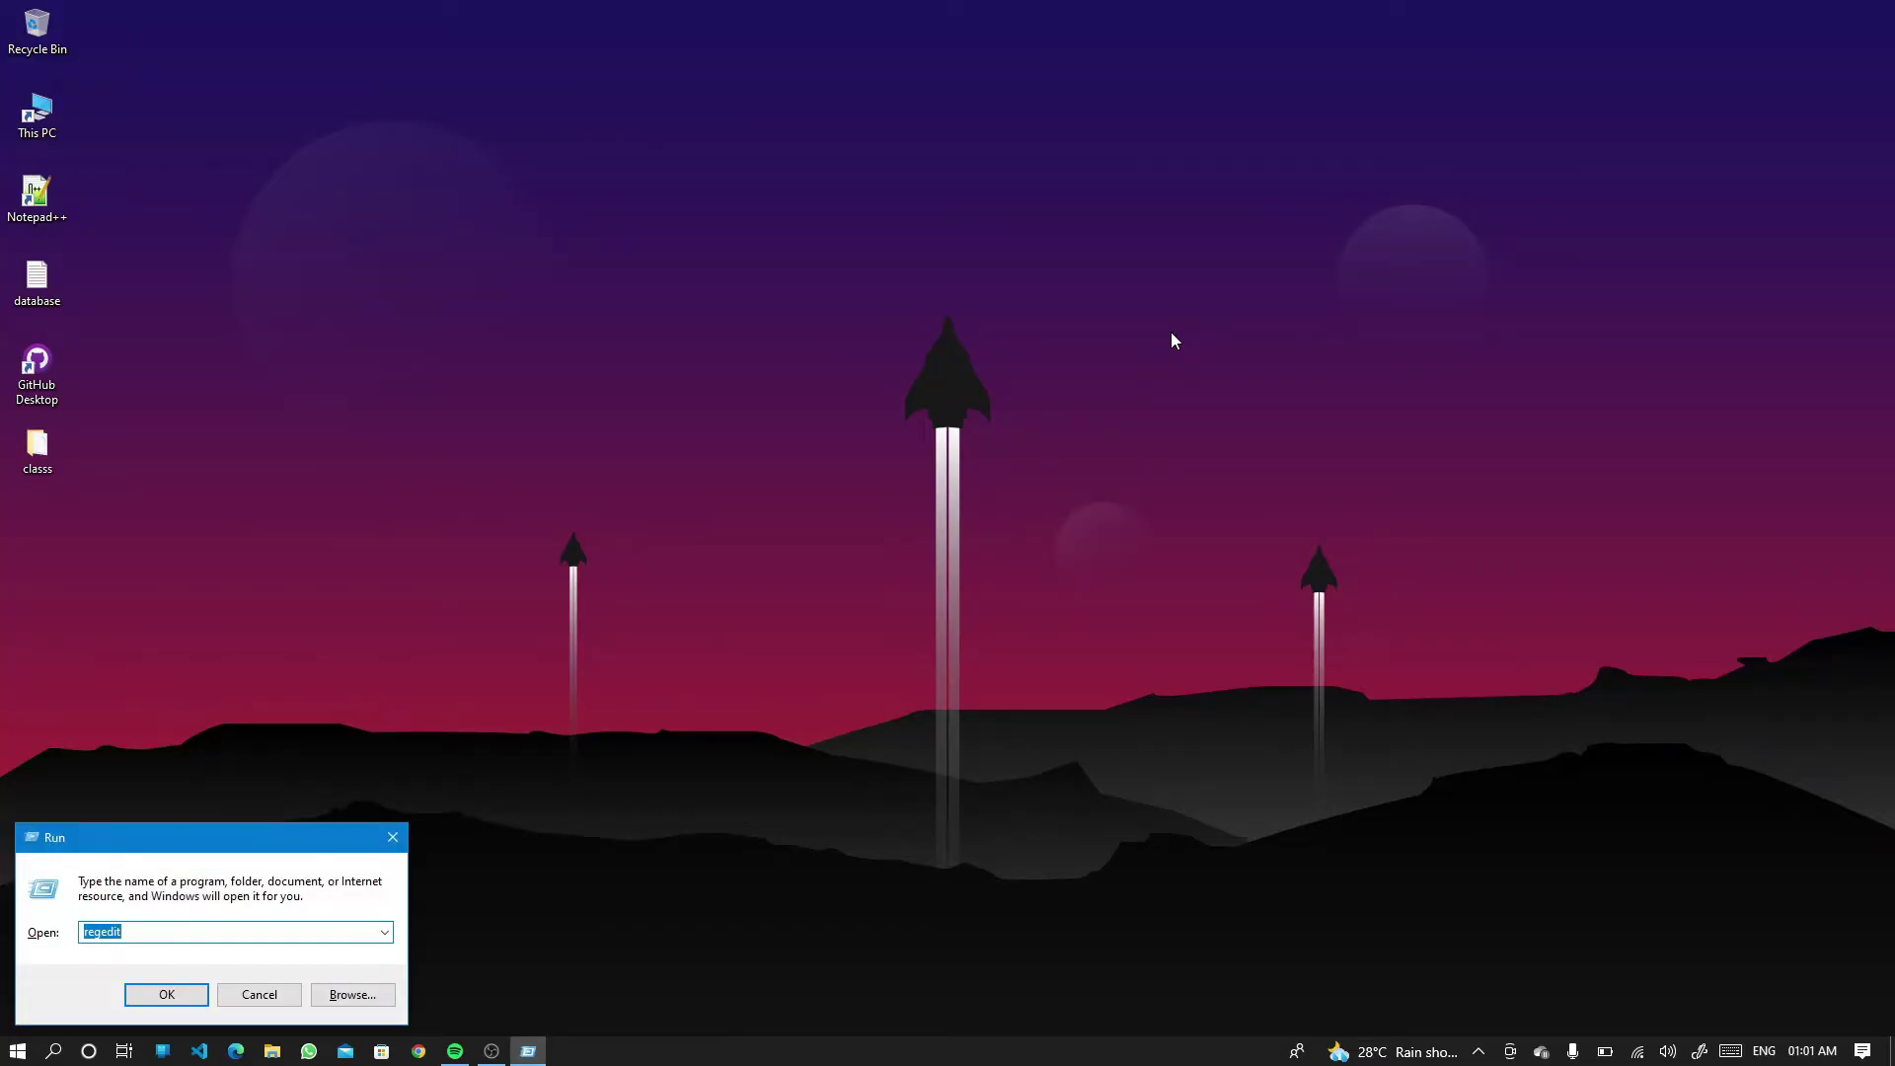
{"action": "left_click_drag", "start_coordinate": [197, 829], "coordinate": [1028, 268]}
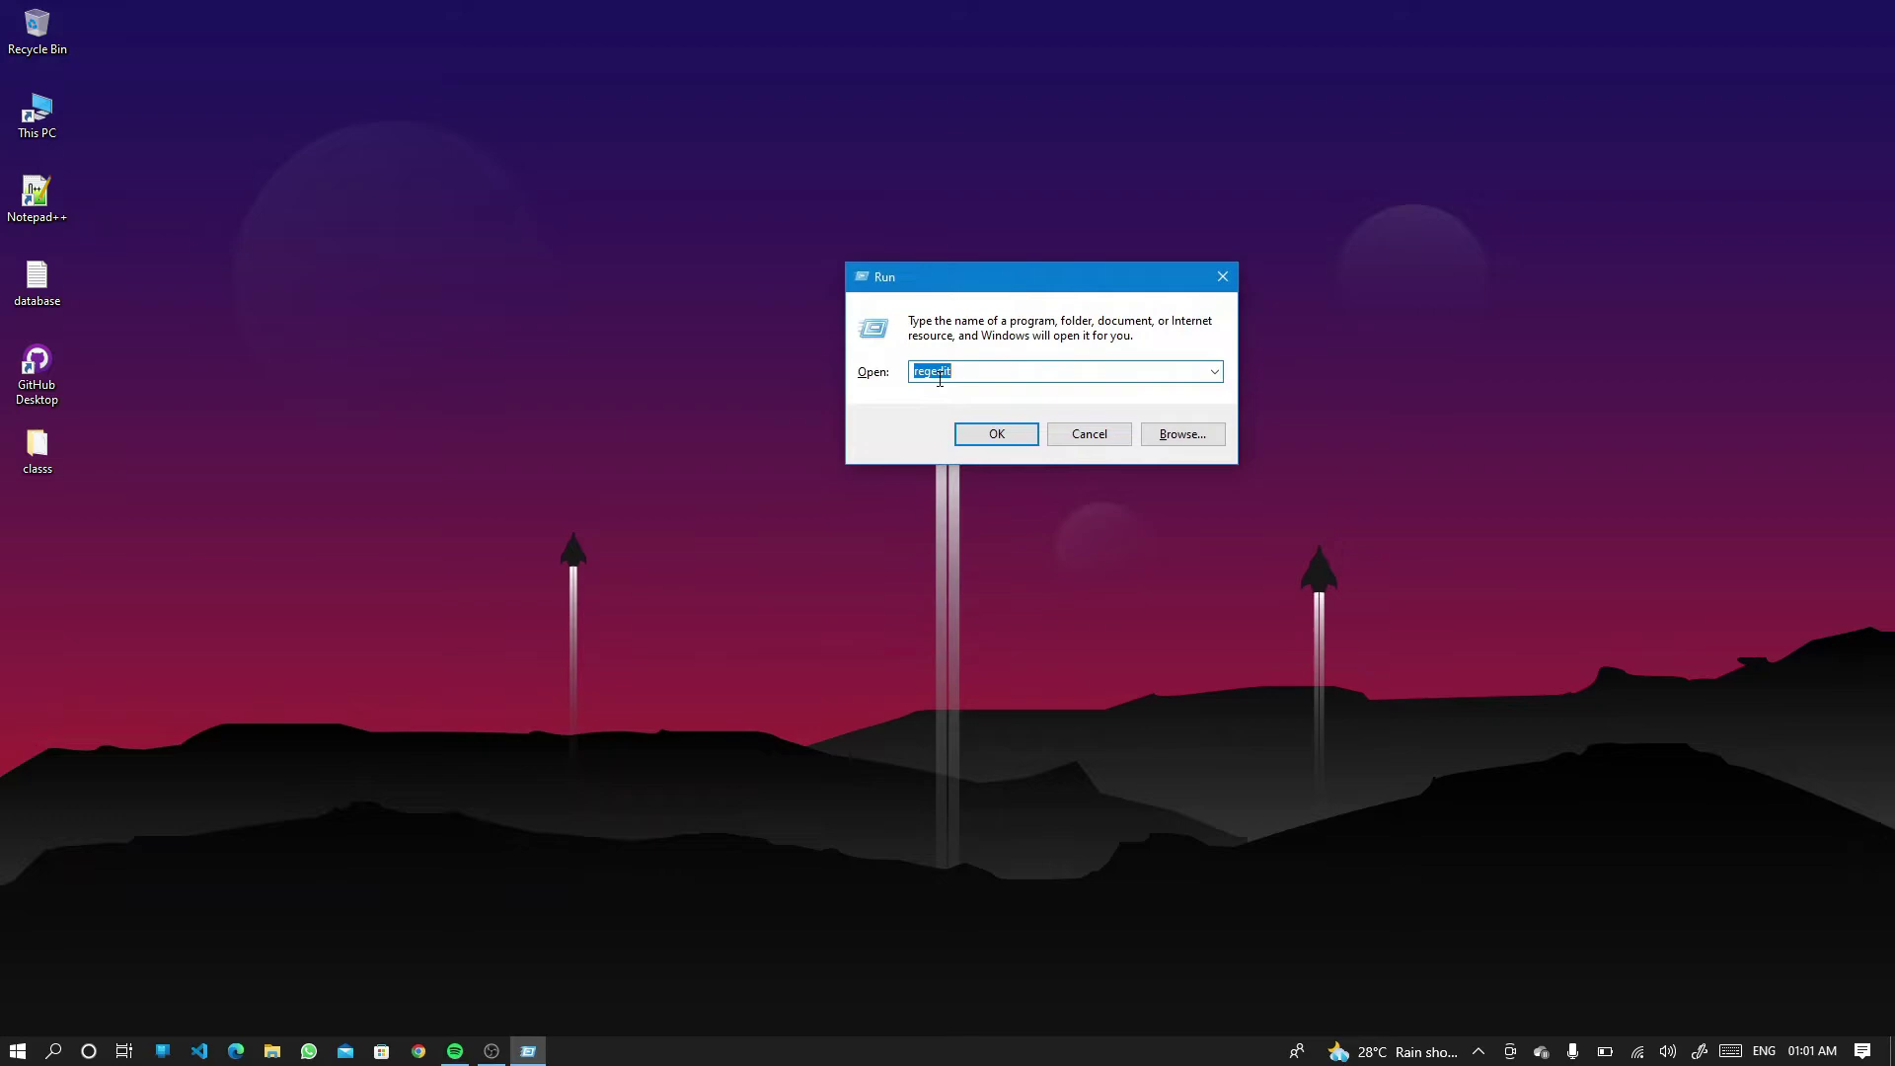
{"action": "key", "text": "BackSpace"}
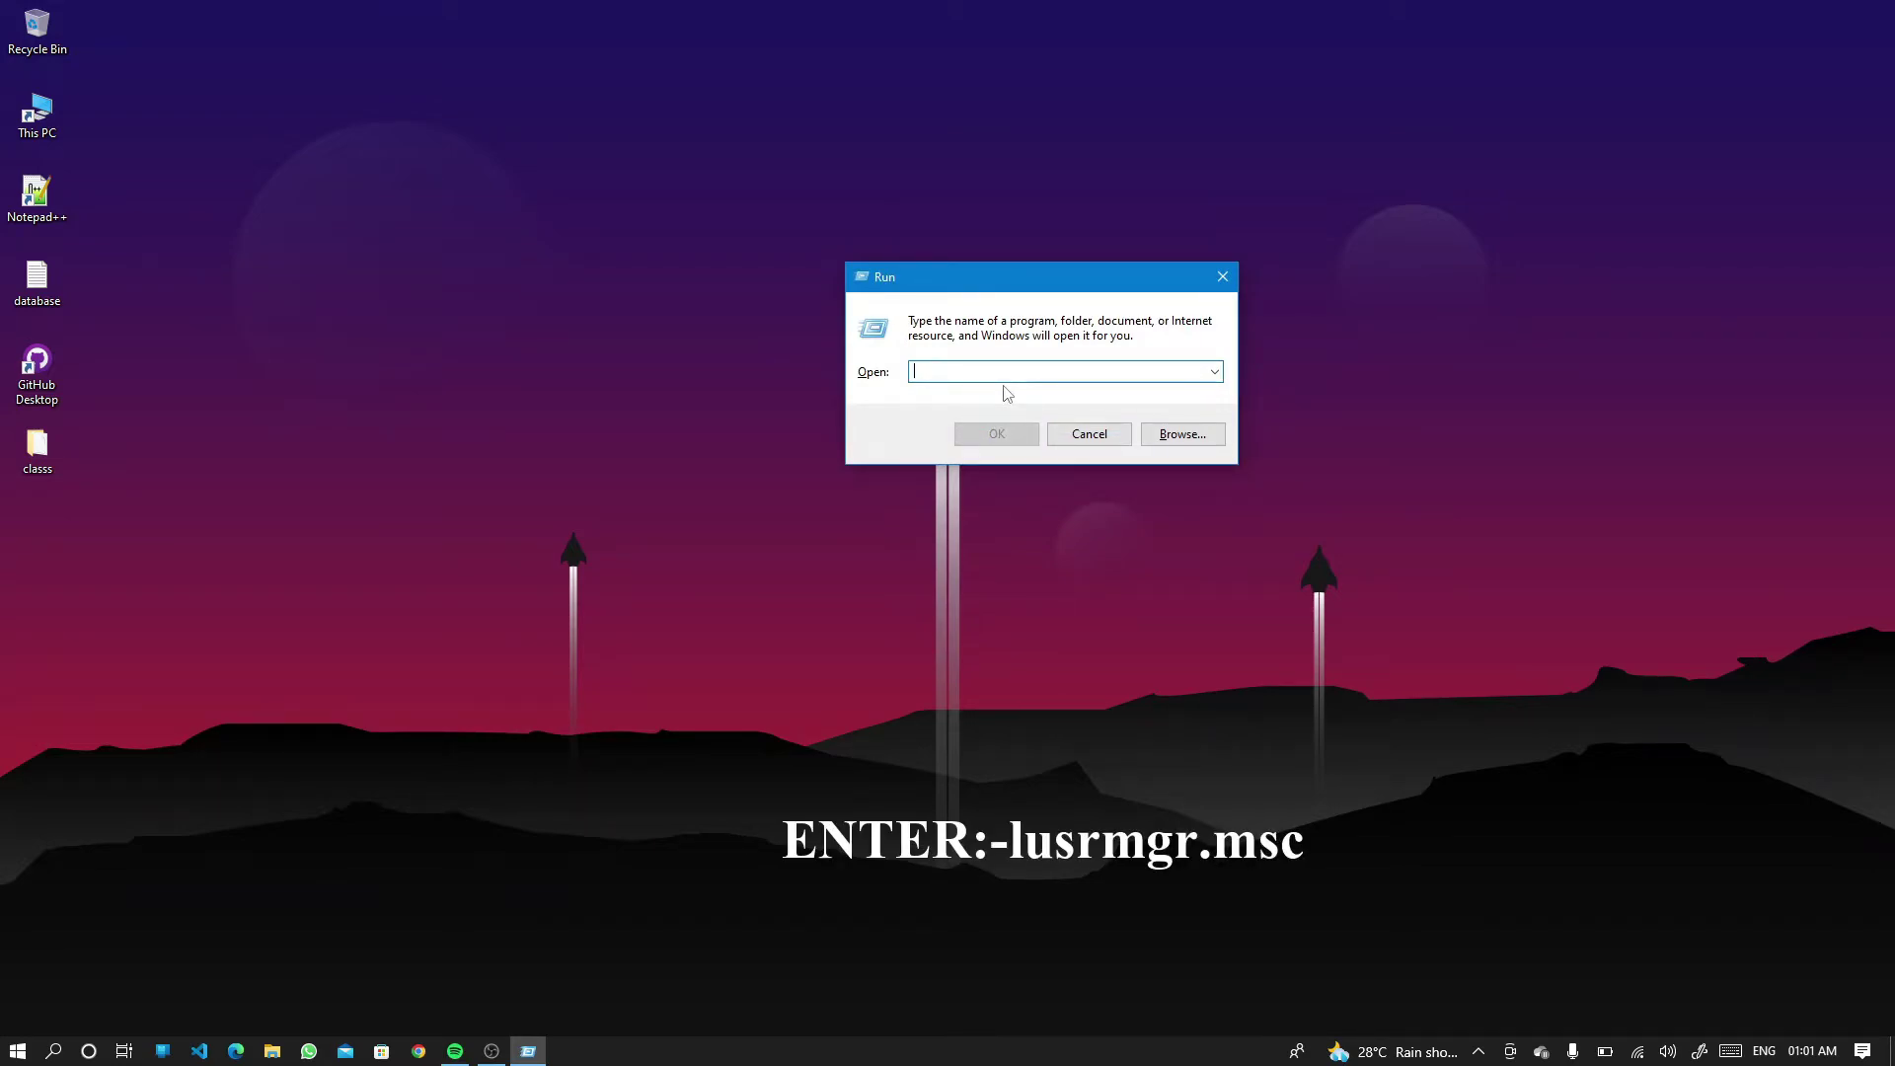
{"action": "type", "text": "lusr"}
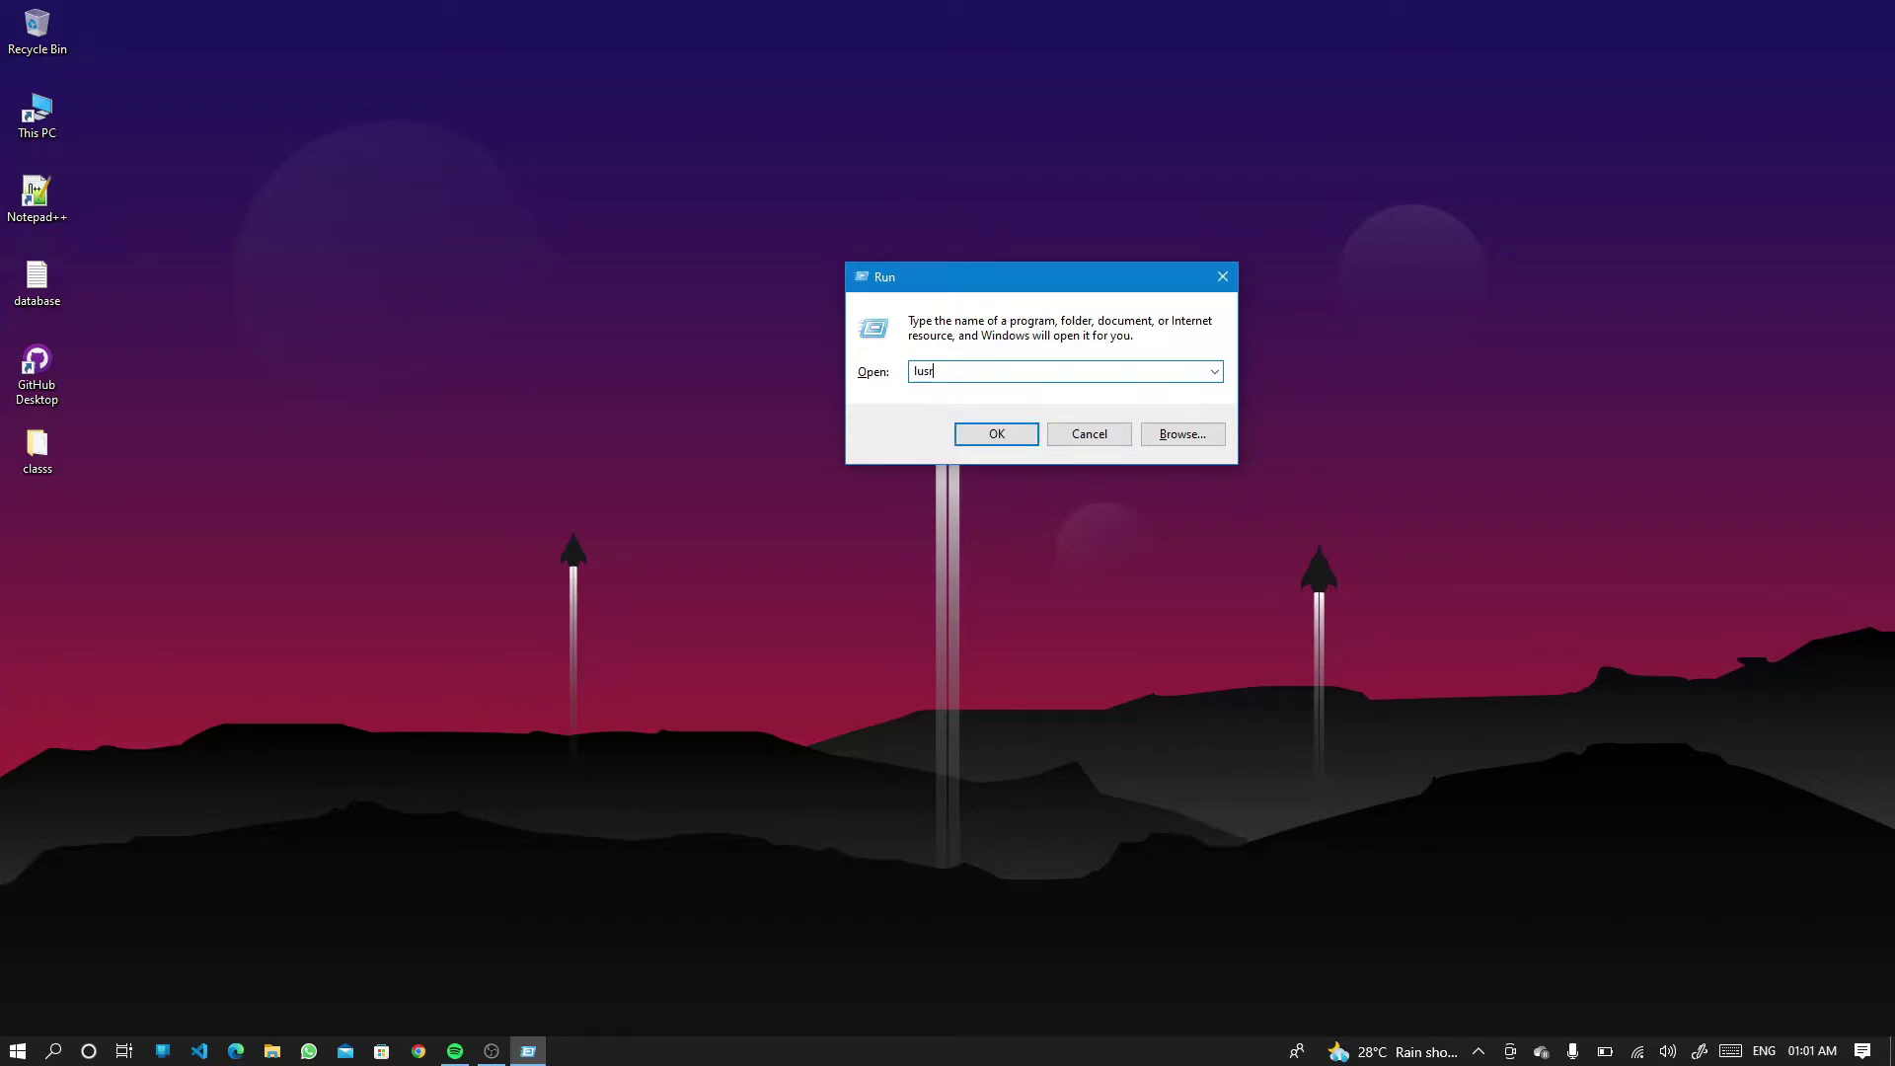
{"action": "type", "text": "mgr.msc"}
{"action": "left_click", "coordinate": [988, 438]}
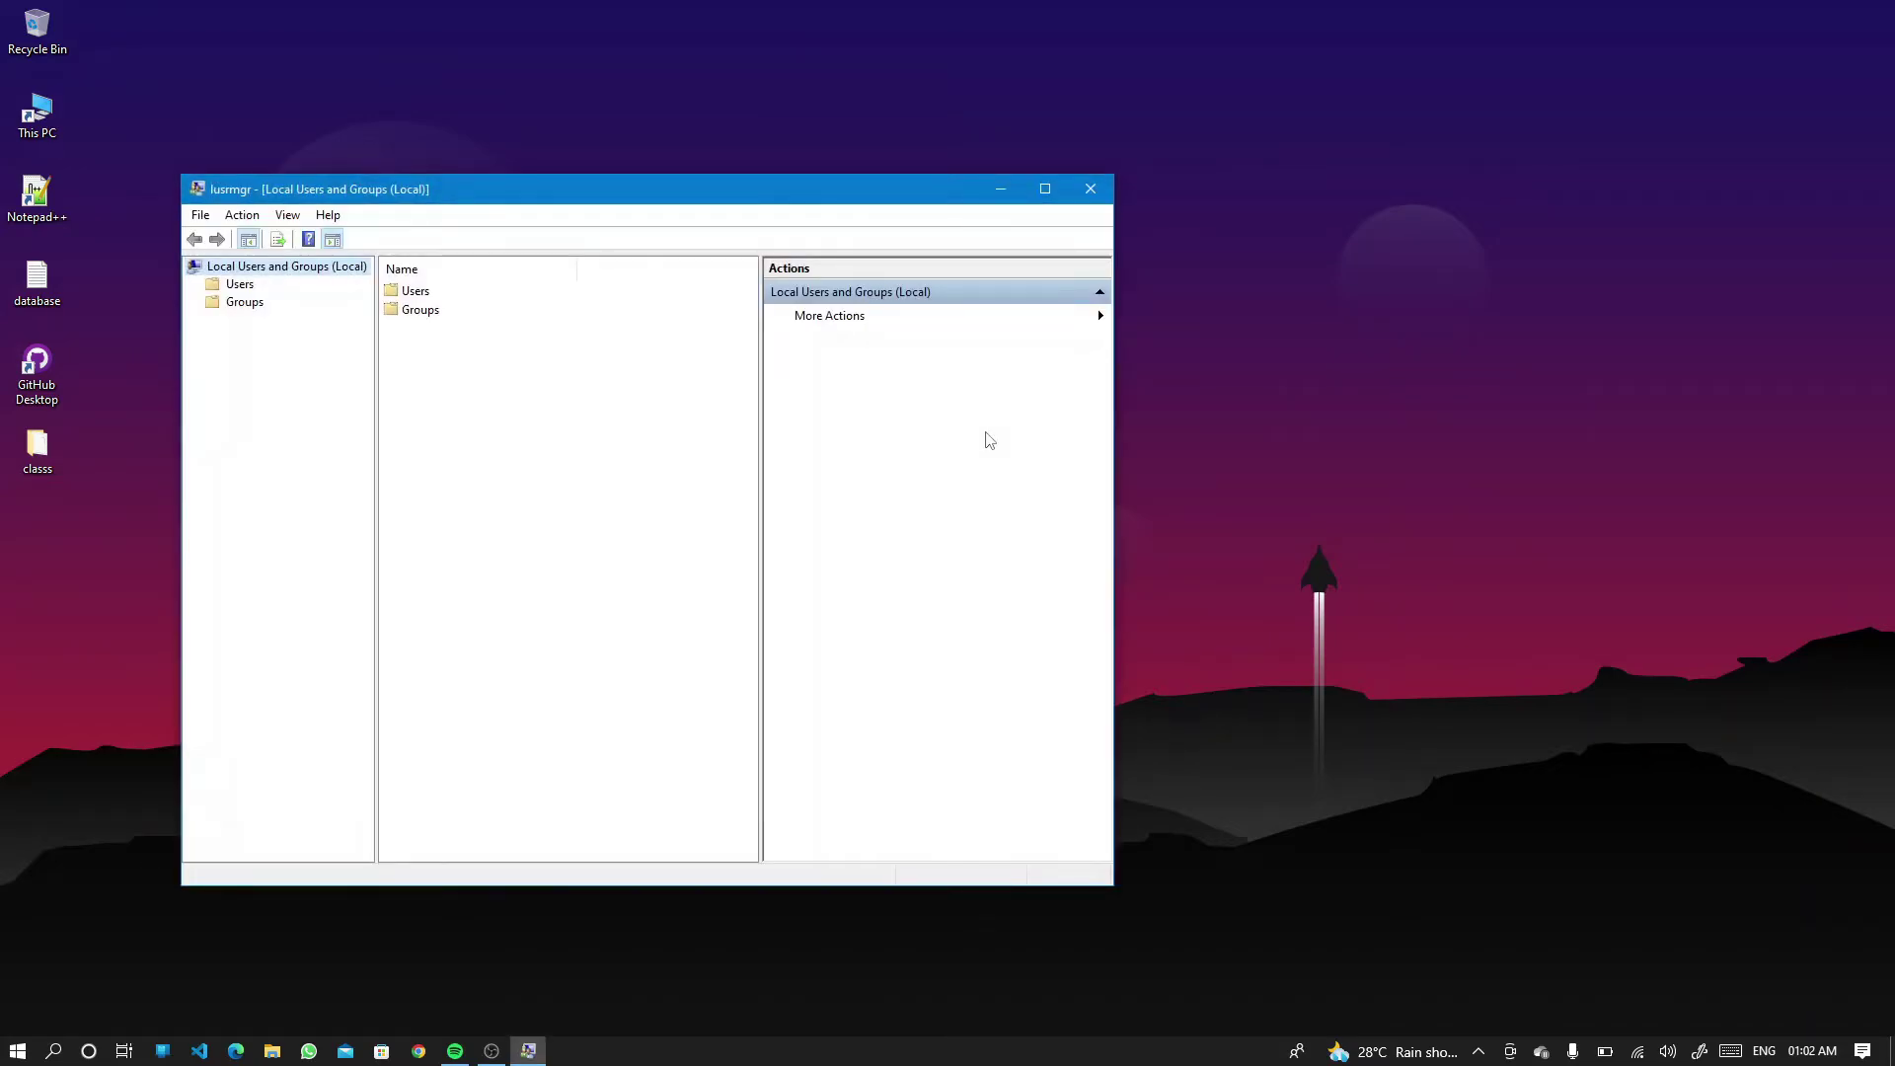
- Delete the oracle21c account from the local Users and confirm the deletion
{"action": "left_click_drag", "start_coordinate": [730, 203], "coordinate": [1037, 165]}
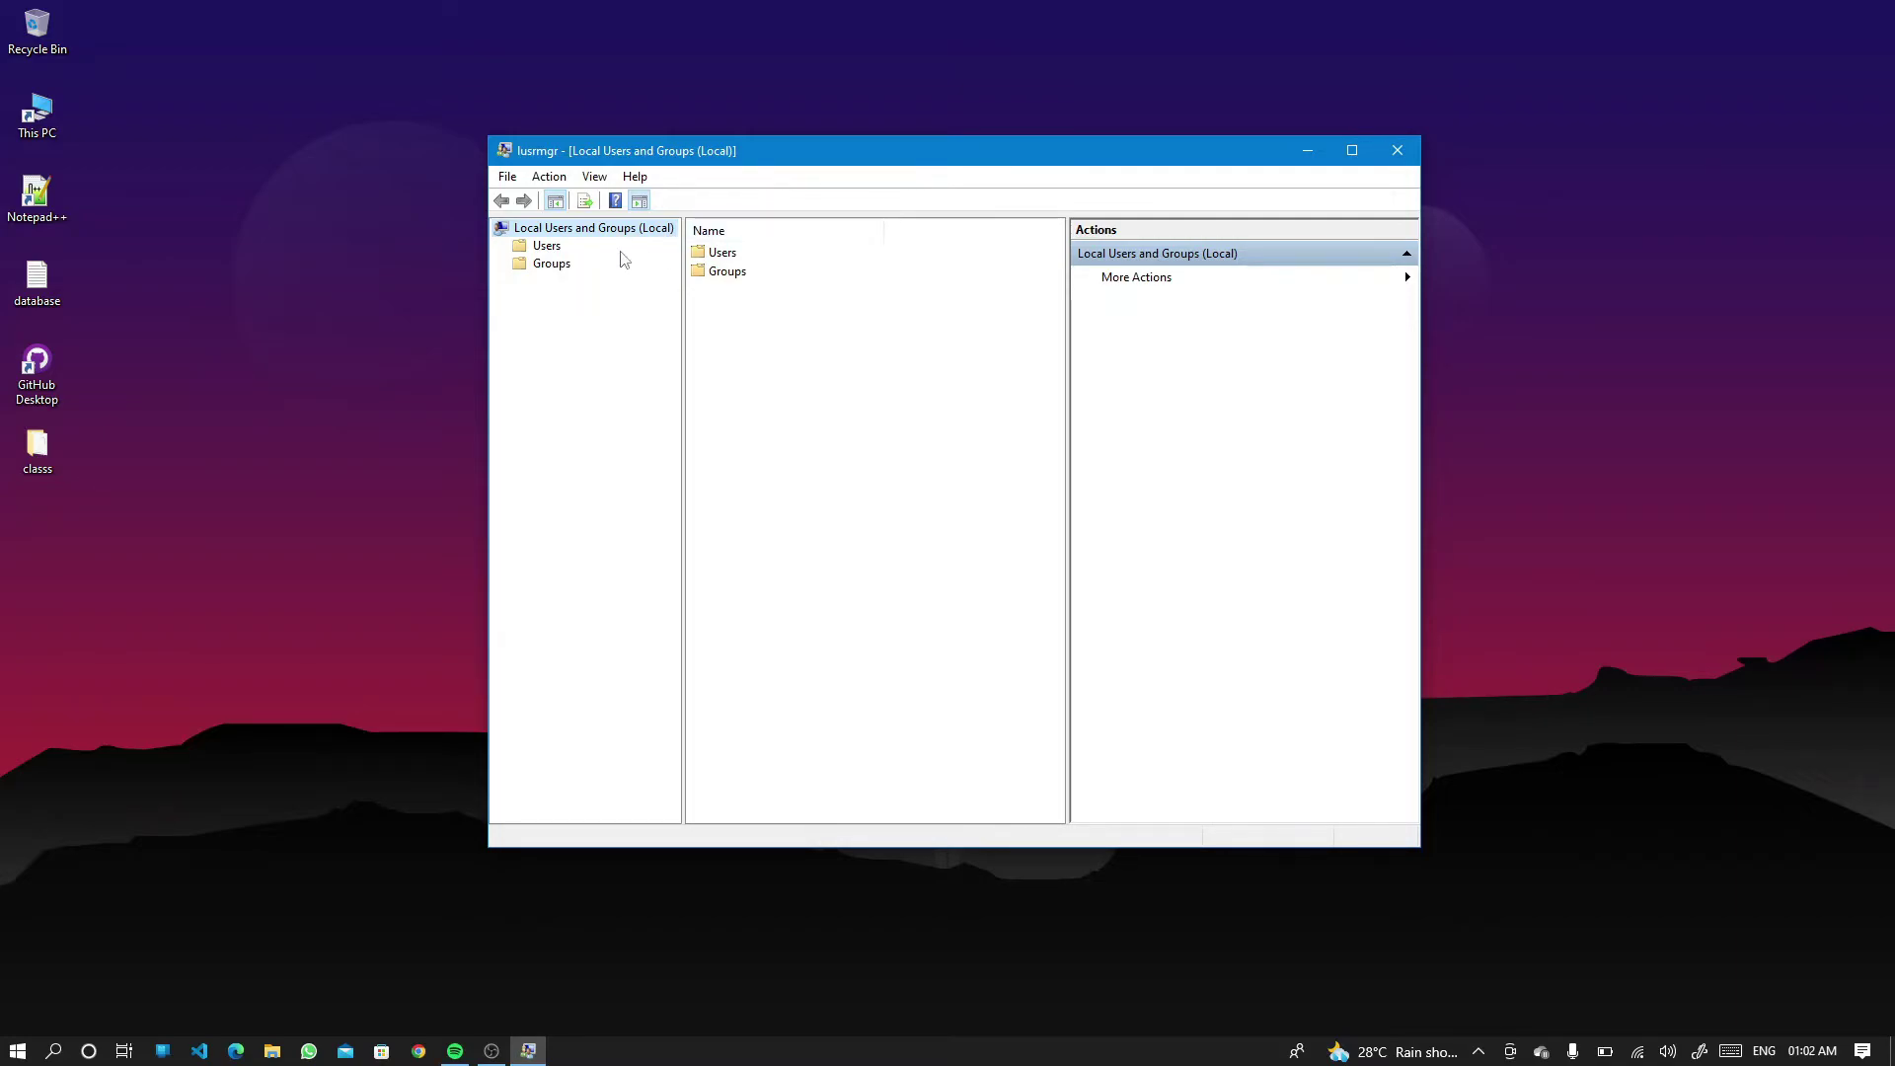
{"action": "left_click", "coordinate": [548, 245]}
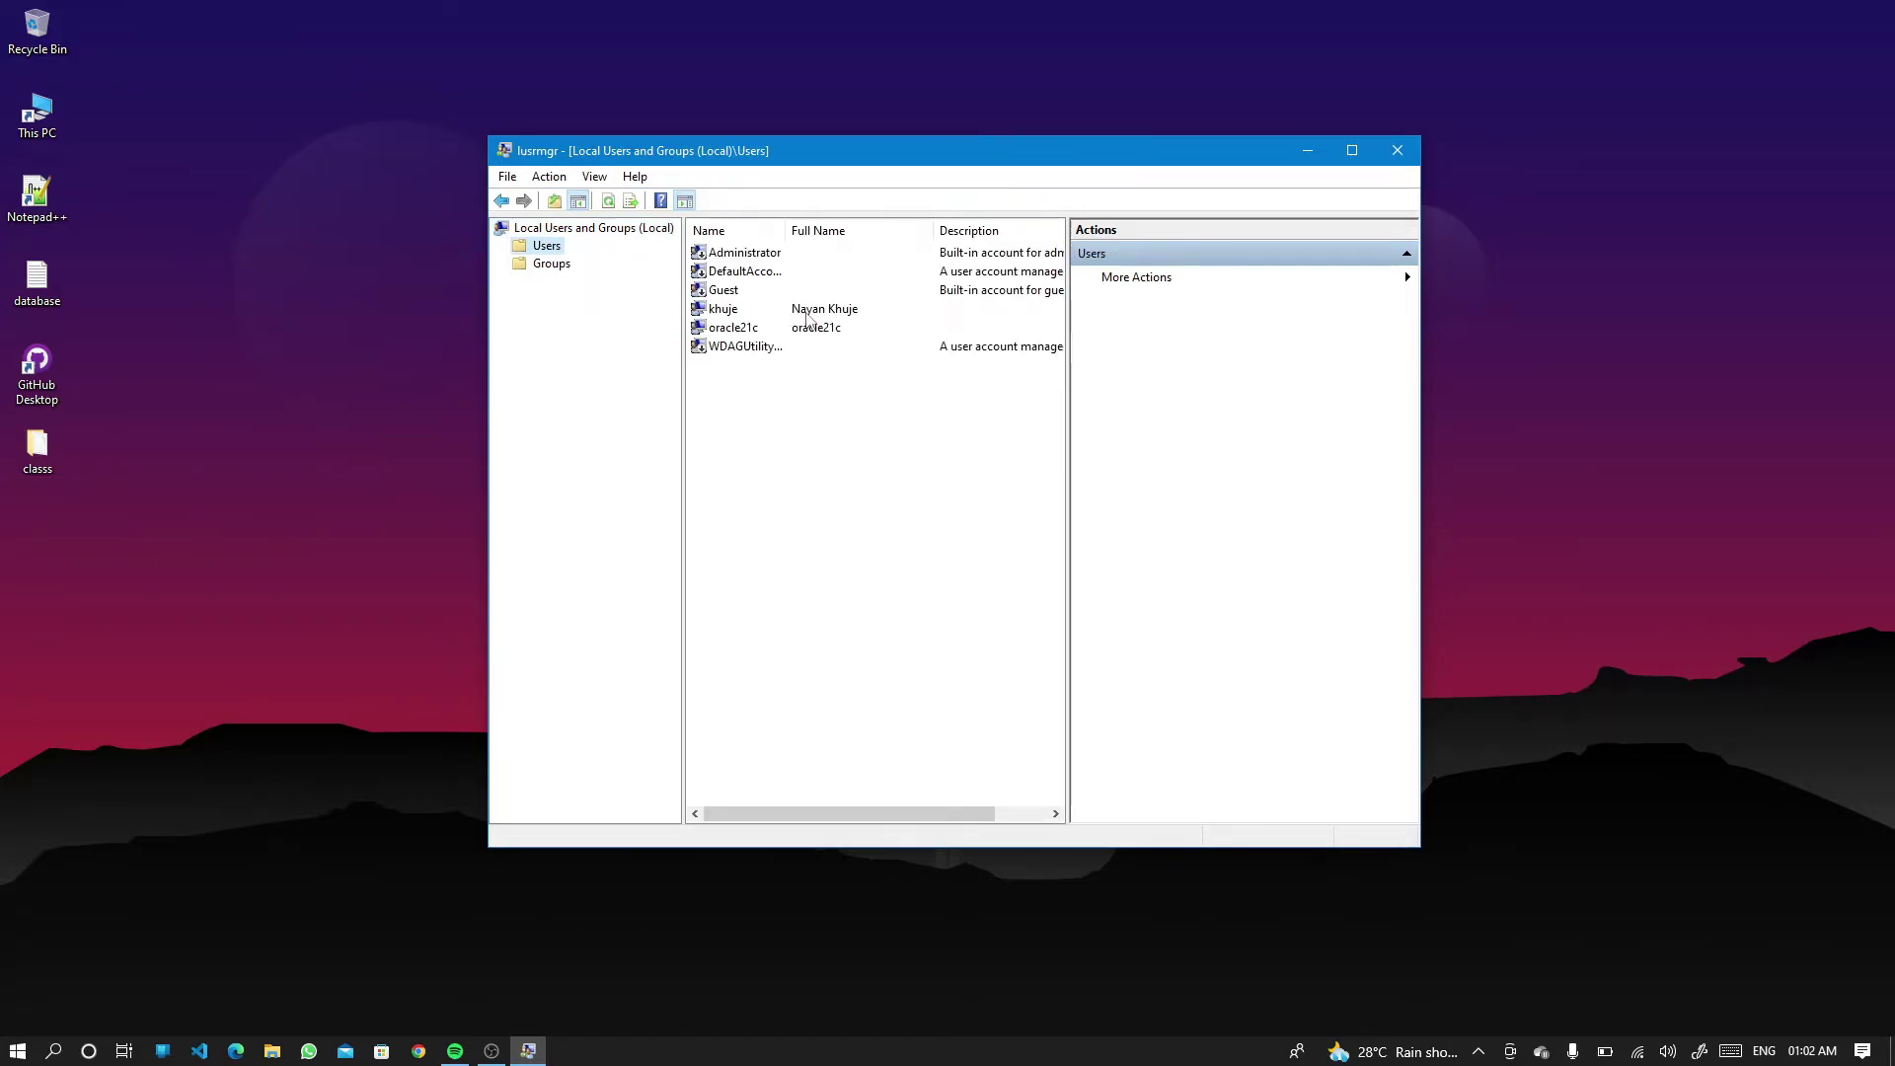
{"action": "left_click", "coordinate": [724, 336]}
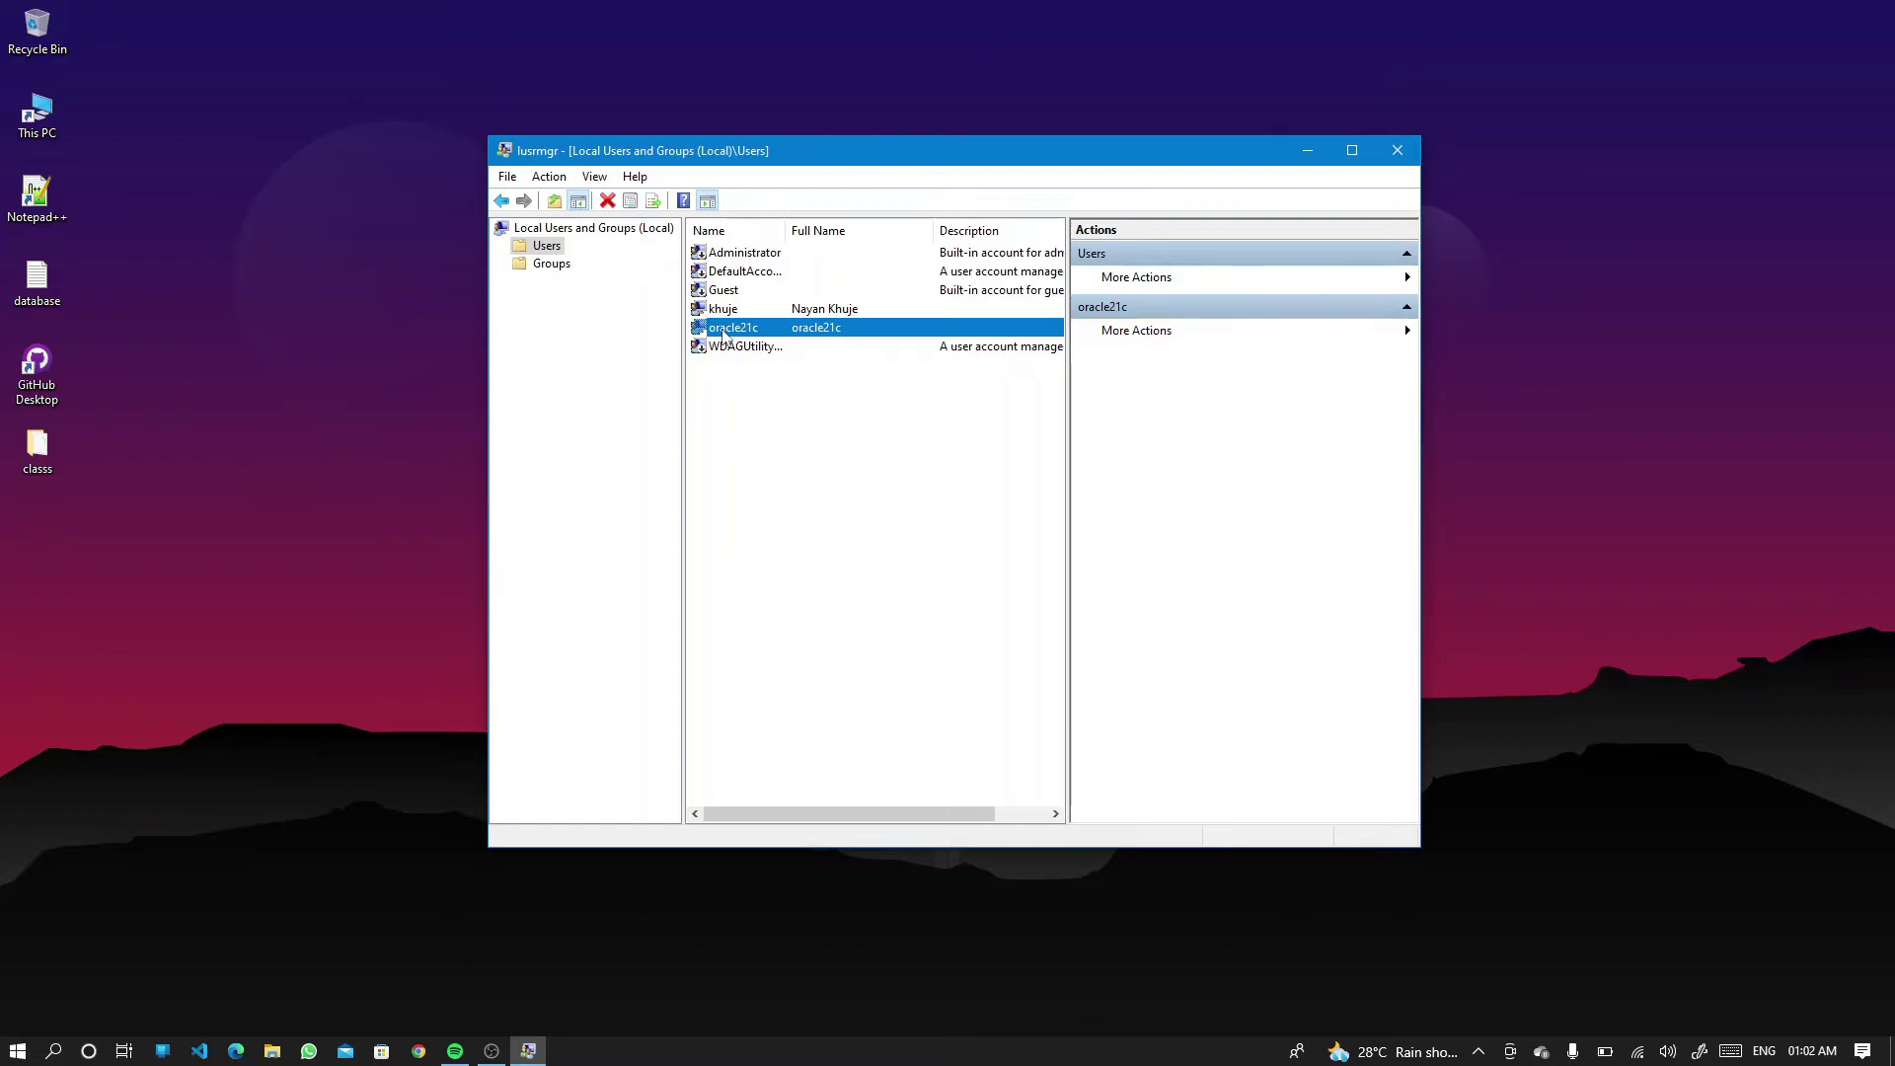
{"action": "right_click", "coordinate": [722, 336]}
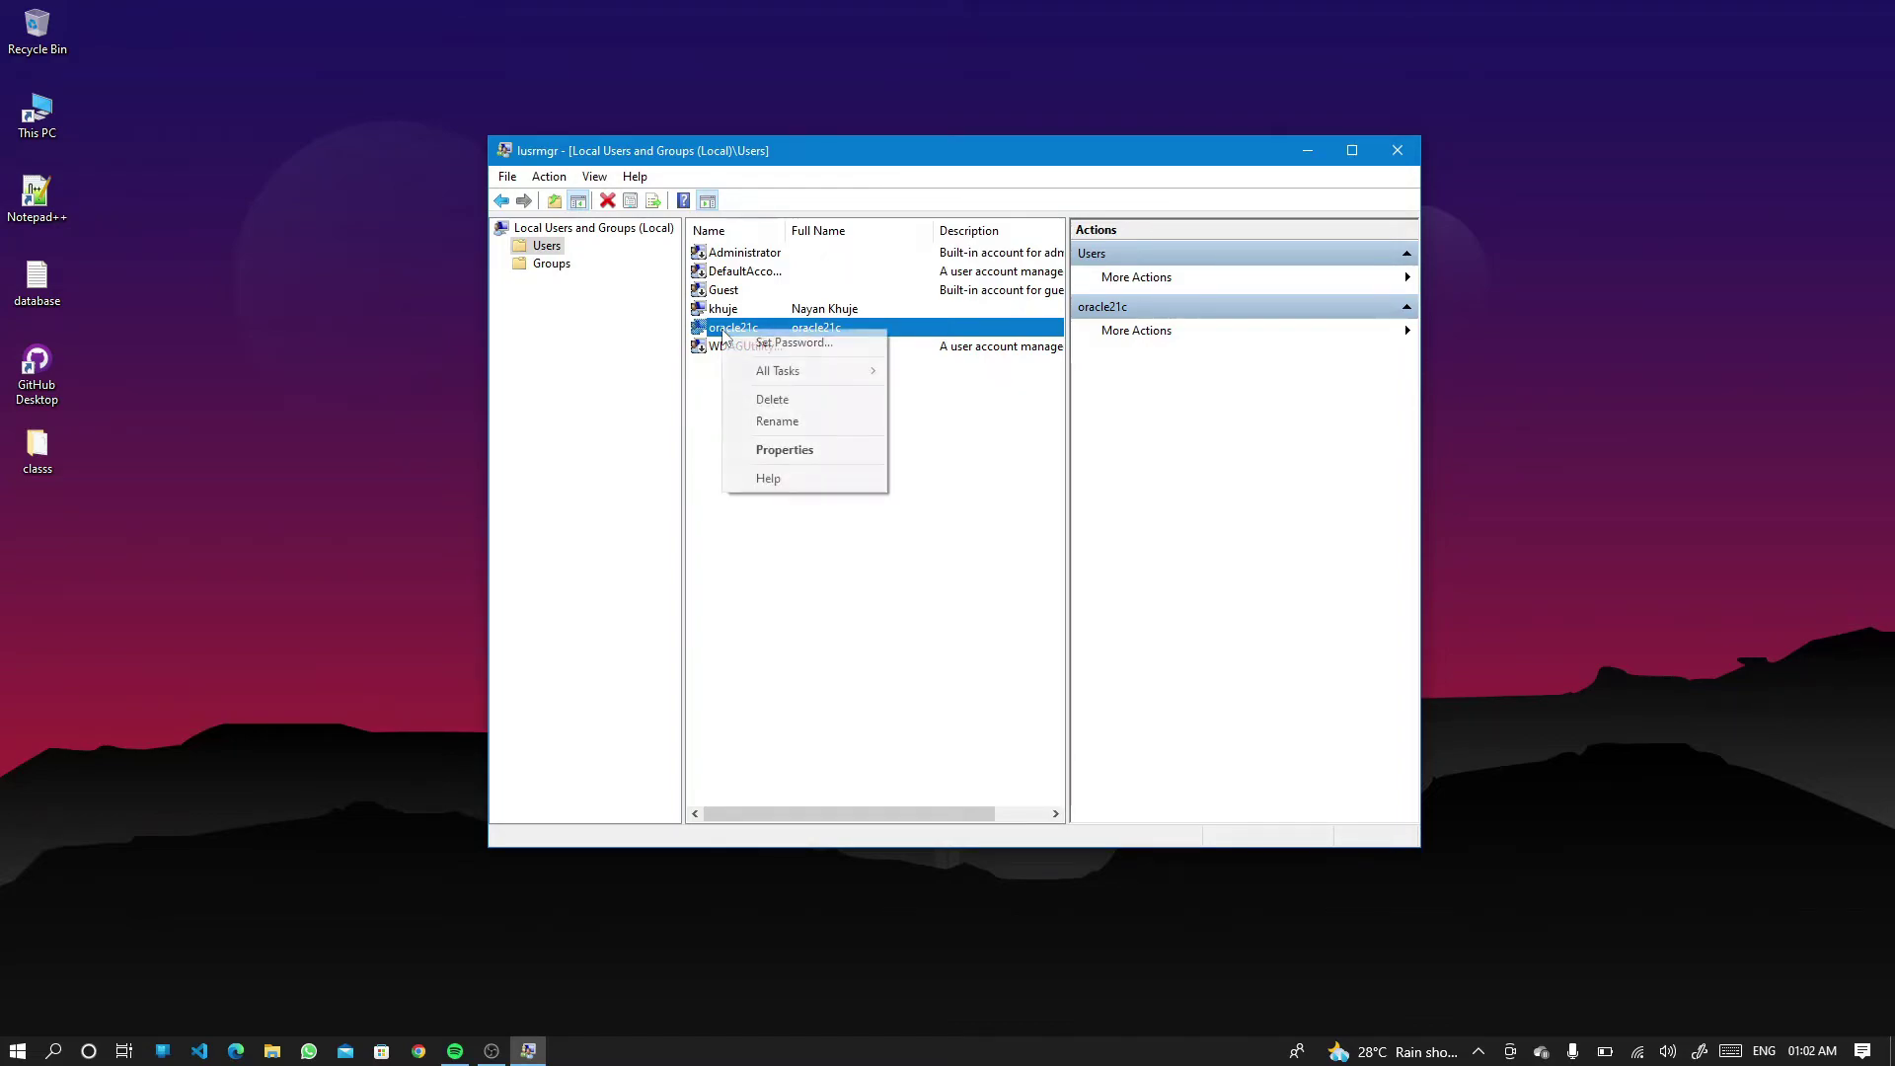
{"action": "left_click", "coordinate": [791, 399]}
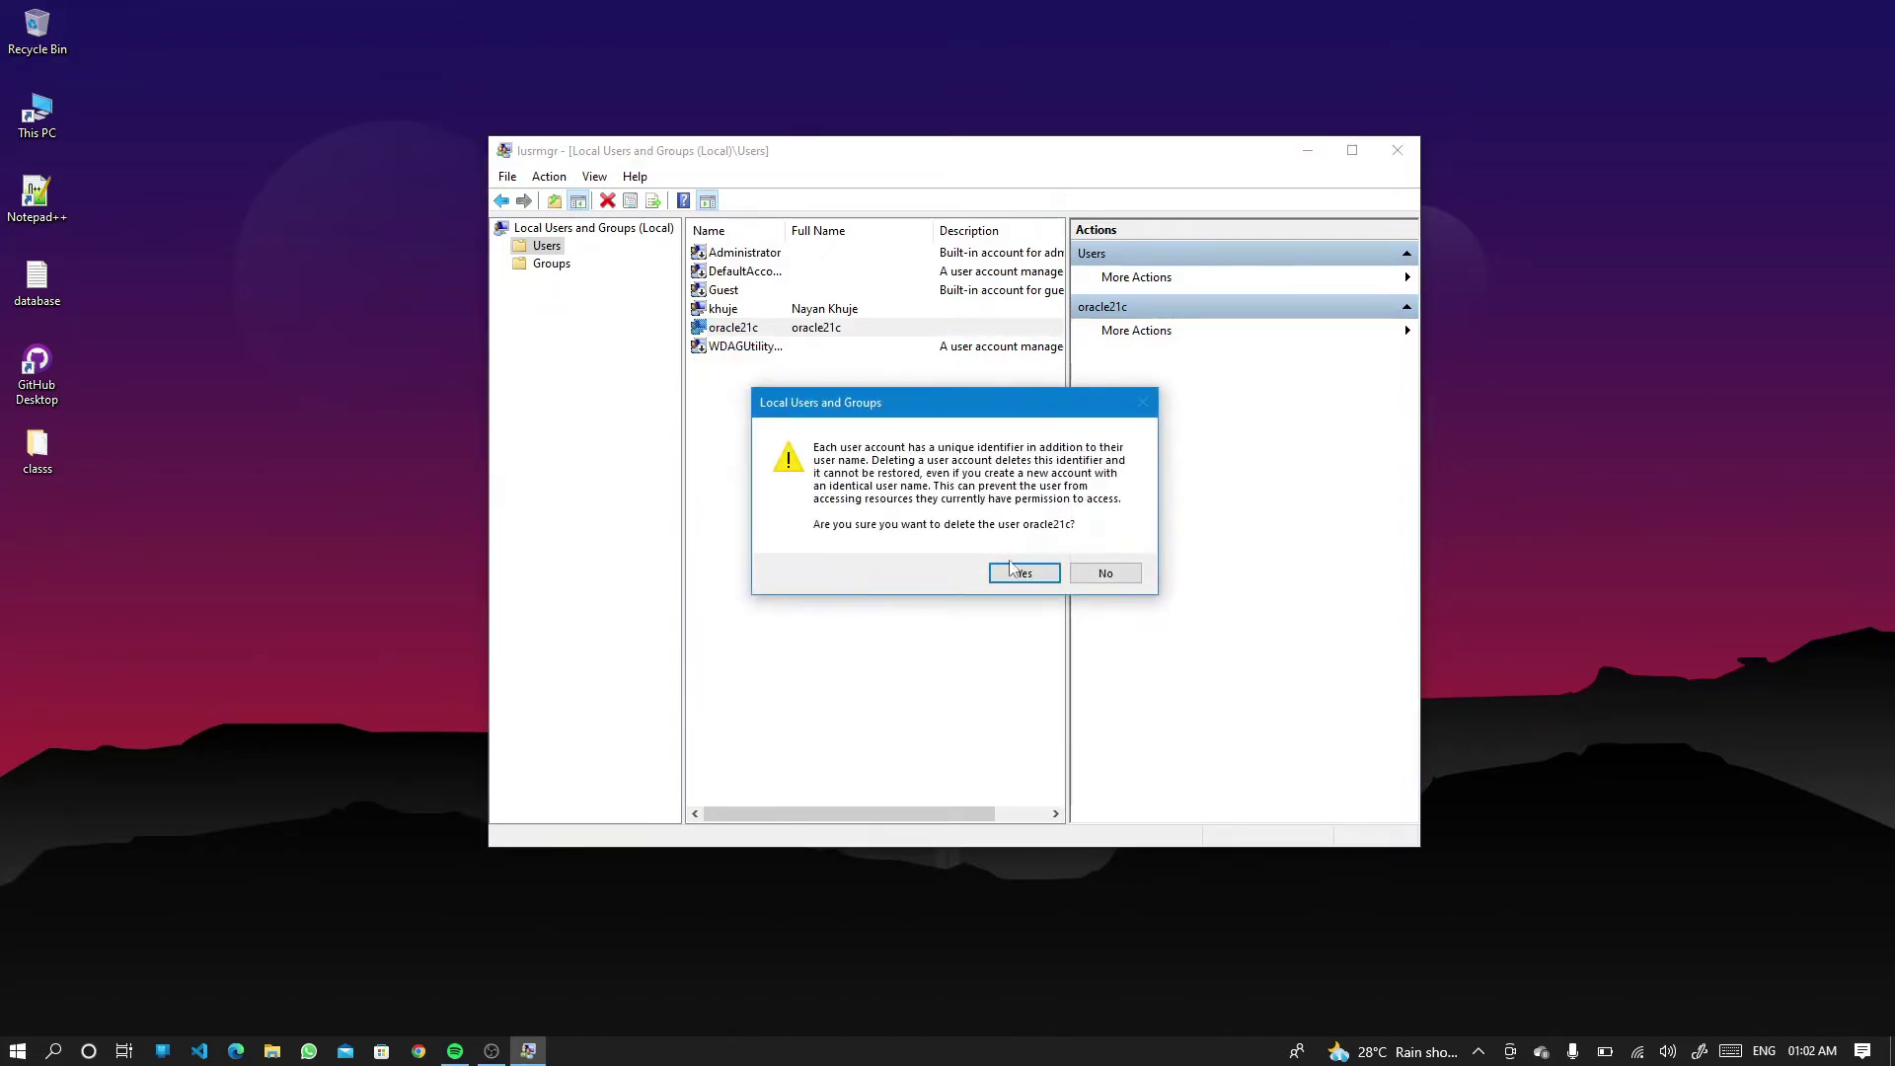
{"action": "left_click", "coordinate": [1020, 576]}
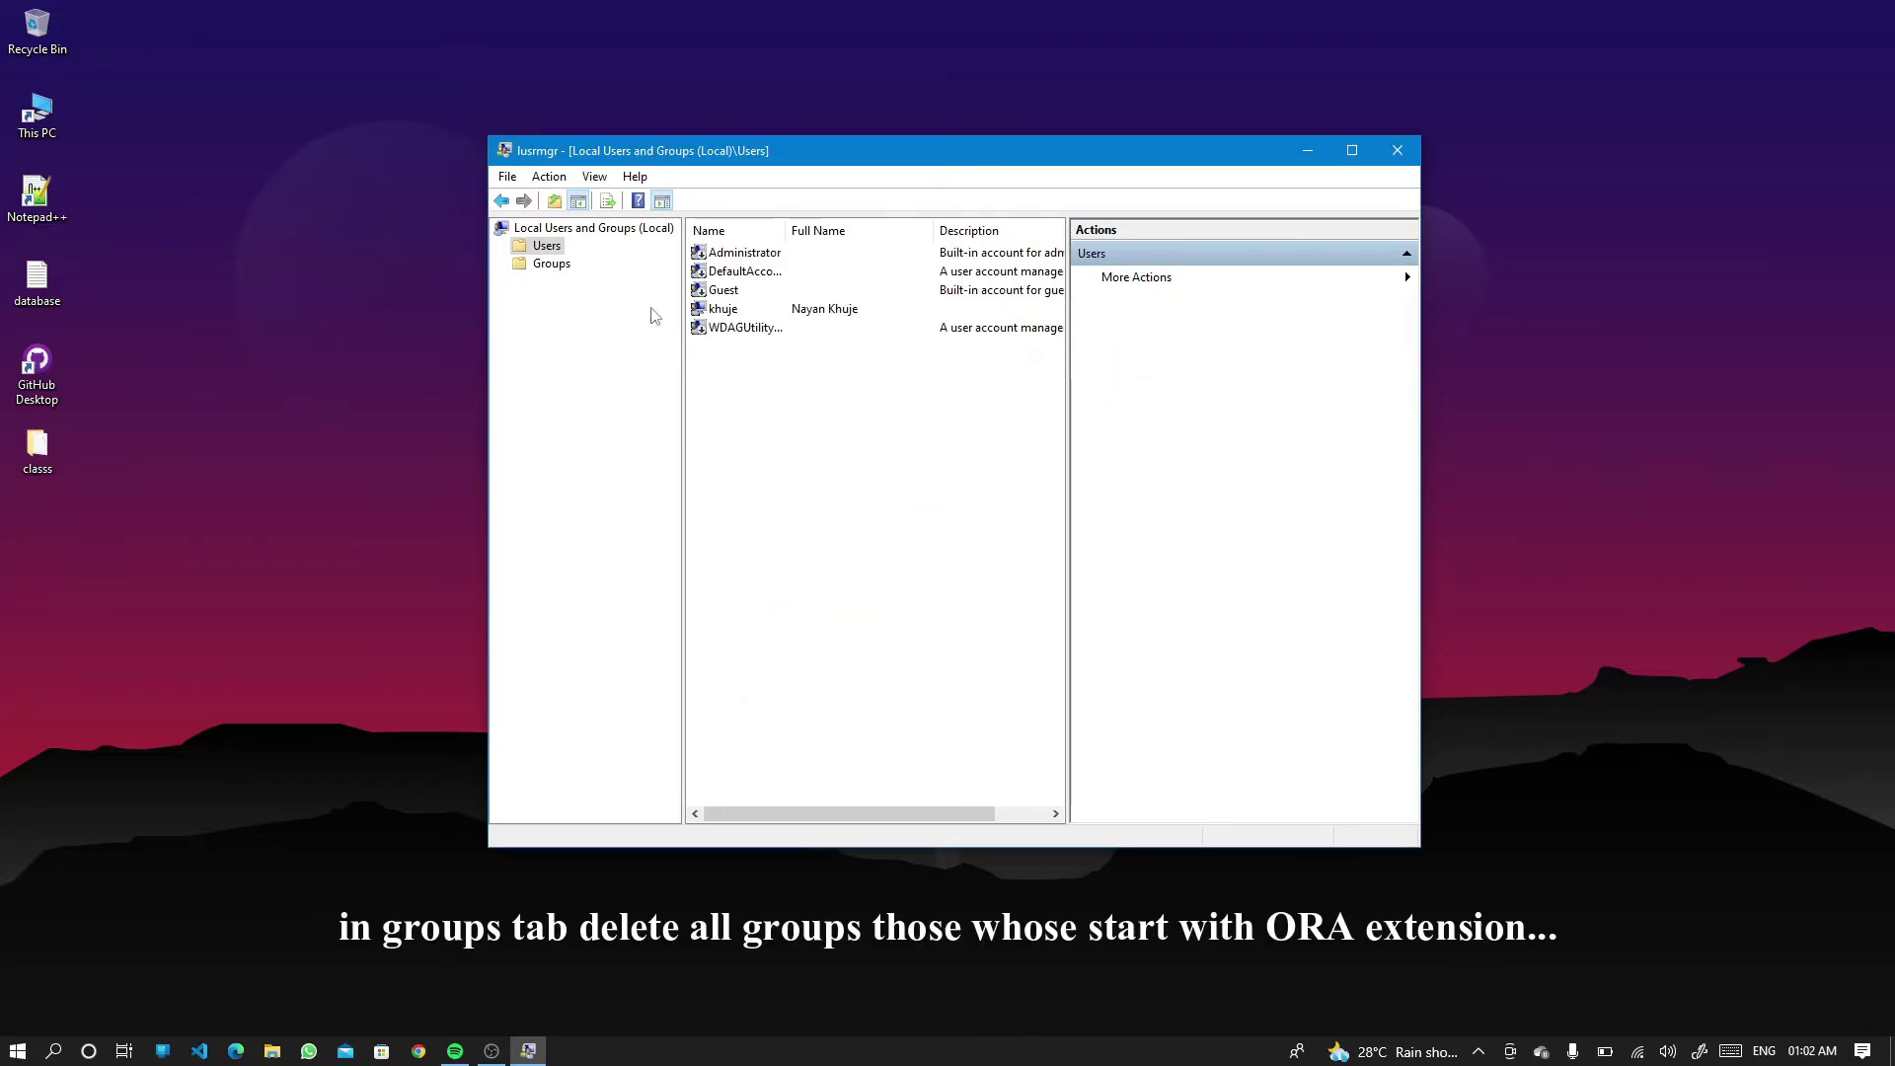
- Show the local Groups and delete the ORA_ASMADMIN group, confirming the deletion
{"action": "left_click", "coordinate": [551, 265]}
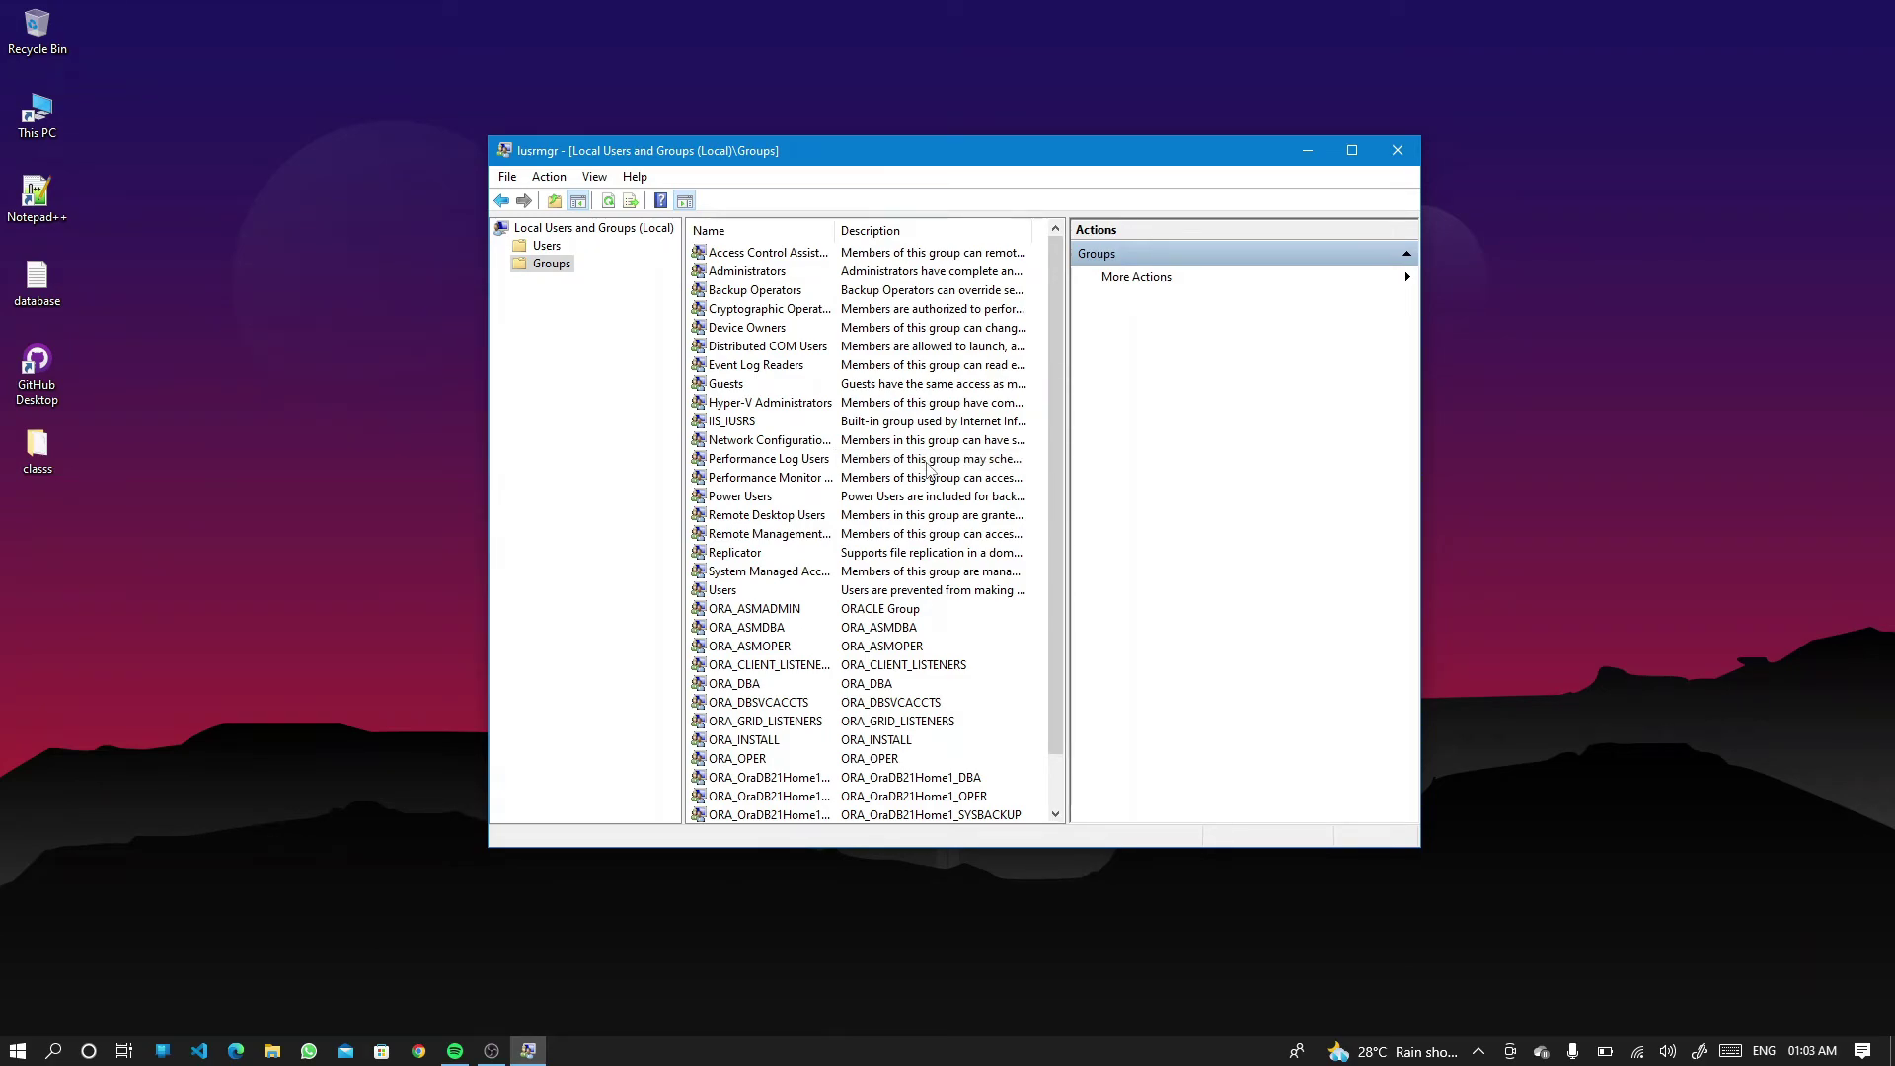
{"action": "scroll", "coordinate": [928, 471], "scroll_direction": "down", "scroll_amount": 1}
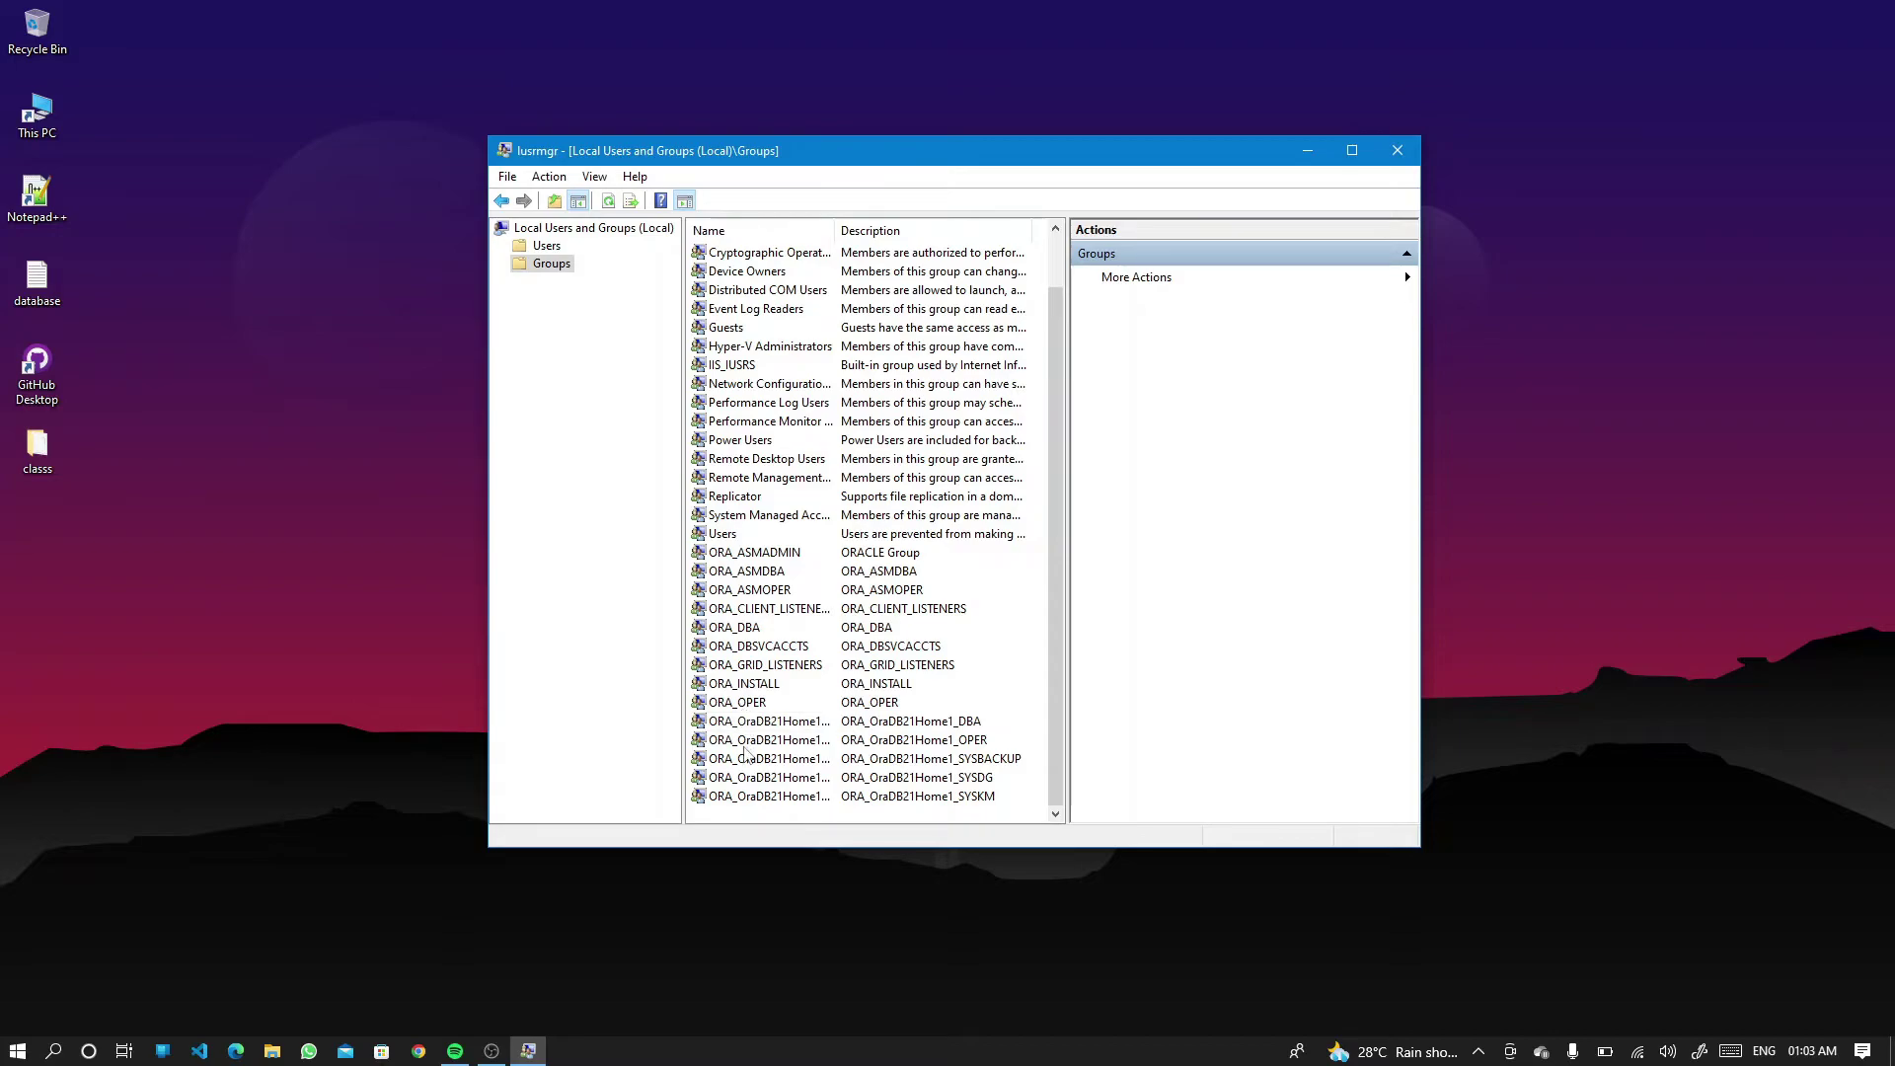
{"action": "left_click", "coordinate": [733, 556]}
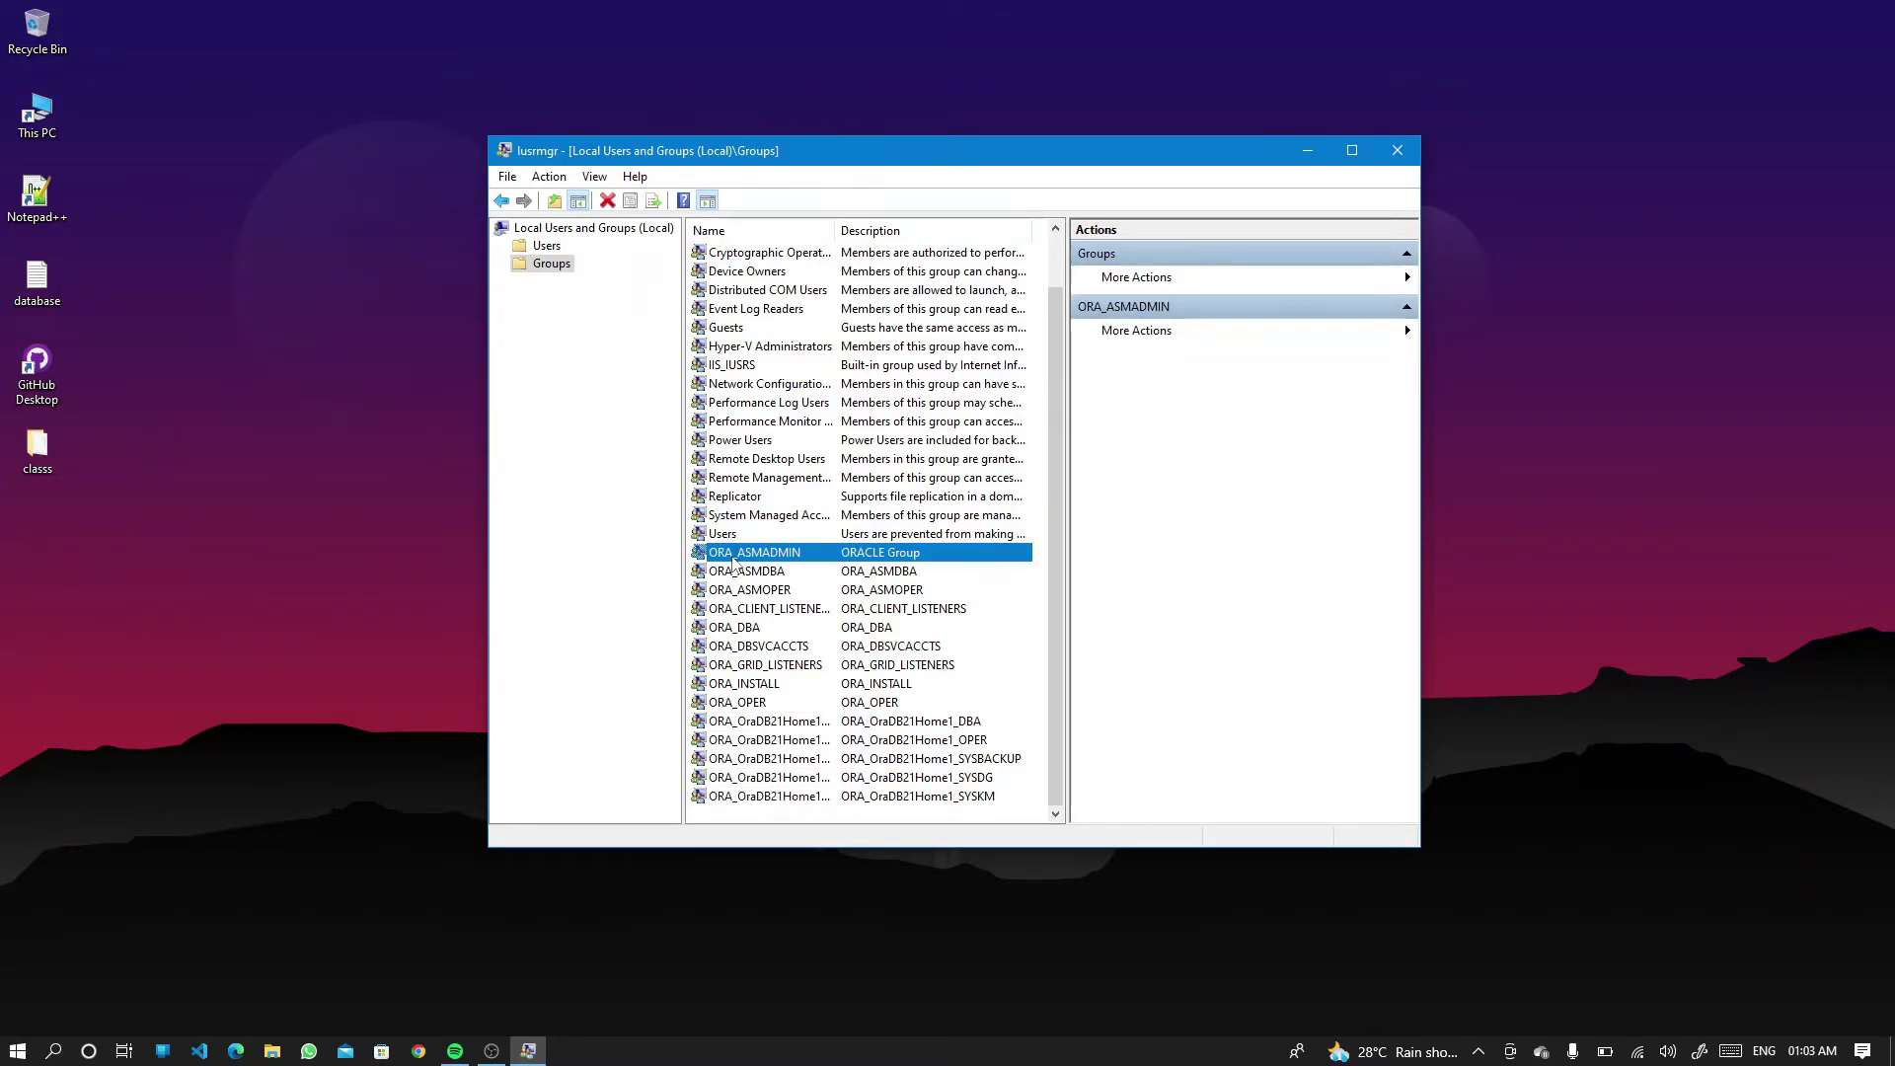
{"action": "right_click", "coordinate": [733, 563]}
{"action": "left_click", "coordinate": [770, 624]}
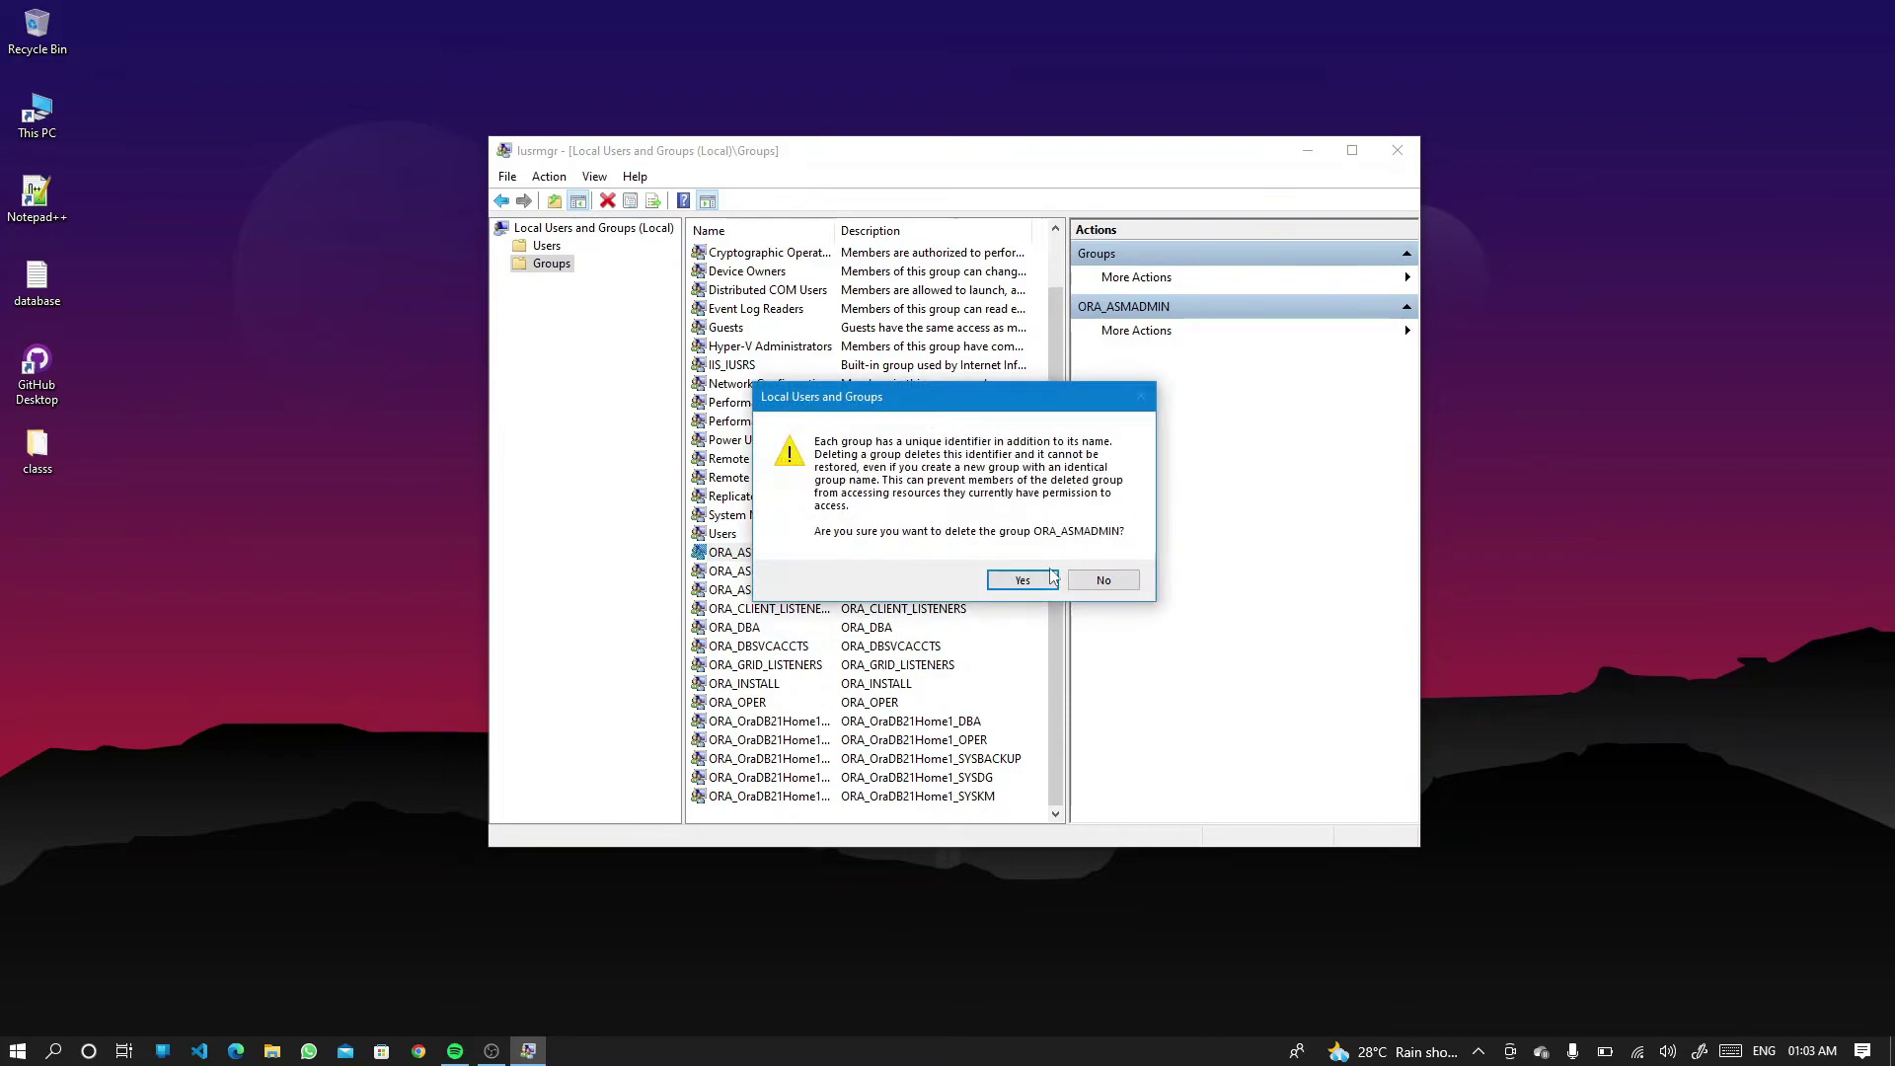
{"action": "left_click", "coordinate": [1258, 701]}
- Delete the ORA_ASMDBA, ORA_ASMOPER and ORA_CLIENT_LISTENERS groups, confirming each deletion
{"action": "right_click", "coordinate": [776, 608]}
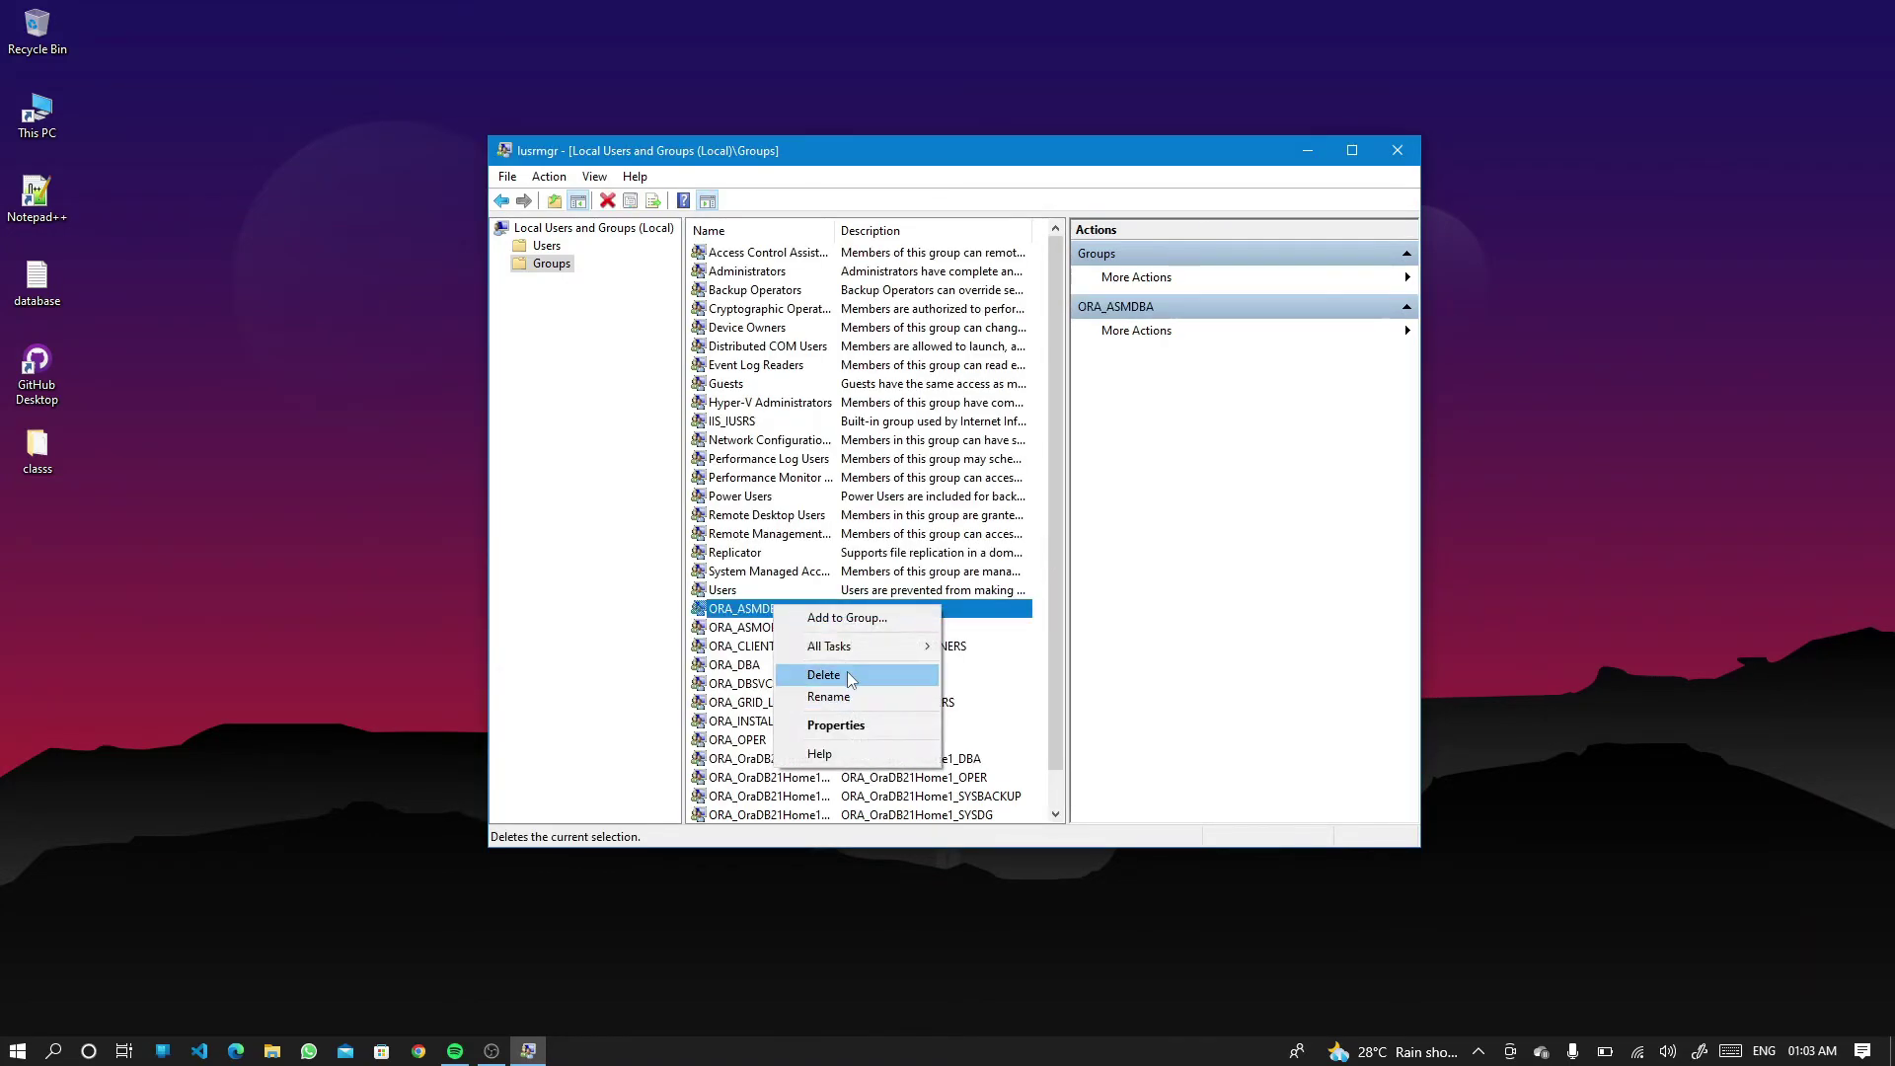
{"action": "left_click", "coordinate": [804, 669]}
{"action": "right_click", "coordinate": [722, 611]}
{"action": "left_click", "coordinate": [789, 680]}
{"action": "left_click", "coordinate": [1022, 578]}
{"action": "right_click", "coordinate": [778, 611]}
{"action": "left_click", "coordinate": [828, 680]}
{"action": "left_click", "coordinate": [1016, 586]}
- Delete the ORA_INSTALL, ORA_GRID_LISTENERS, ORA_DBA and ORA_DBSVCACCTS groups, confirming each deletion
{"action": "right_click", "coordinate": [750, 665]}
{"action": "left_click", "coordinate": [794, 726]}
{"action": "left_click", "coordinate": [1012, 589]}
{"action": "right_click", "coordinate": [791, 643]}
{"action": "left_click", "coordinate": [852, 713]}
{"action": "left_click", "coordinate": [1015, 587]}
{"action": "right_click", "coordinate": [740, 617]}
{"action": "left_click", "coordinate": [794, 678]}
{"action": "left_click", "coordinate": [1014, 587]}
{"action": "right_click", "coordinate": [744, 608]}
{"action": "left_click", "coordinate": [795, 678]}
{"action": "left_click", "coordinate": [1021, 586]}
- Delete the ORA_OraDB21Home1_OPER, ORA_OraDB21Home1_DBA and ORA_OPER groups, confirming each deletion
{"action": "right_click", "coordinate": [755, 645]}
{"action": "left_click", "coordinate": [802, 714]}
{"action": "left_click", "coordinate": [1021, 587]}
{"action": "right_click", "coordinate": [779, 628]}
{"action": "left_click", "coordinate": [814, 689]}
{"action": "left_click", "coordinate": [1020, 586]}
{"action": "right_click", "coordinate": [758, 610]}
{"action": "left_click", "coordinate": [807, 681]}
{"action": "left_click", "coordinate": [1021, 586]}
- Delete the remaining ORA_OraDB21Home1 groups SYSBACKUP, SYSDG and SYSKM, and close Local Users and Groups
{"action": "right_click", "coordinate": [757, 610]}
{"action": "left_click", "coordinate": [807, 681]}
{"action": "left_click", "coordinate": [1020, 586]}
{"action": "right_click", "coordinate": [831, 612]}
{"action": "left_click", "coordinate": [918, 681]}
{"action": "left_click", "coordinate": [1020, 586]}
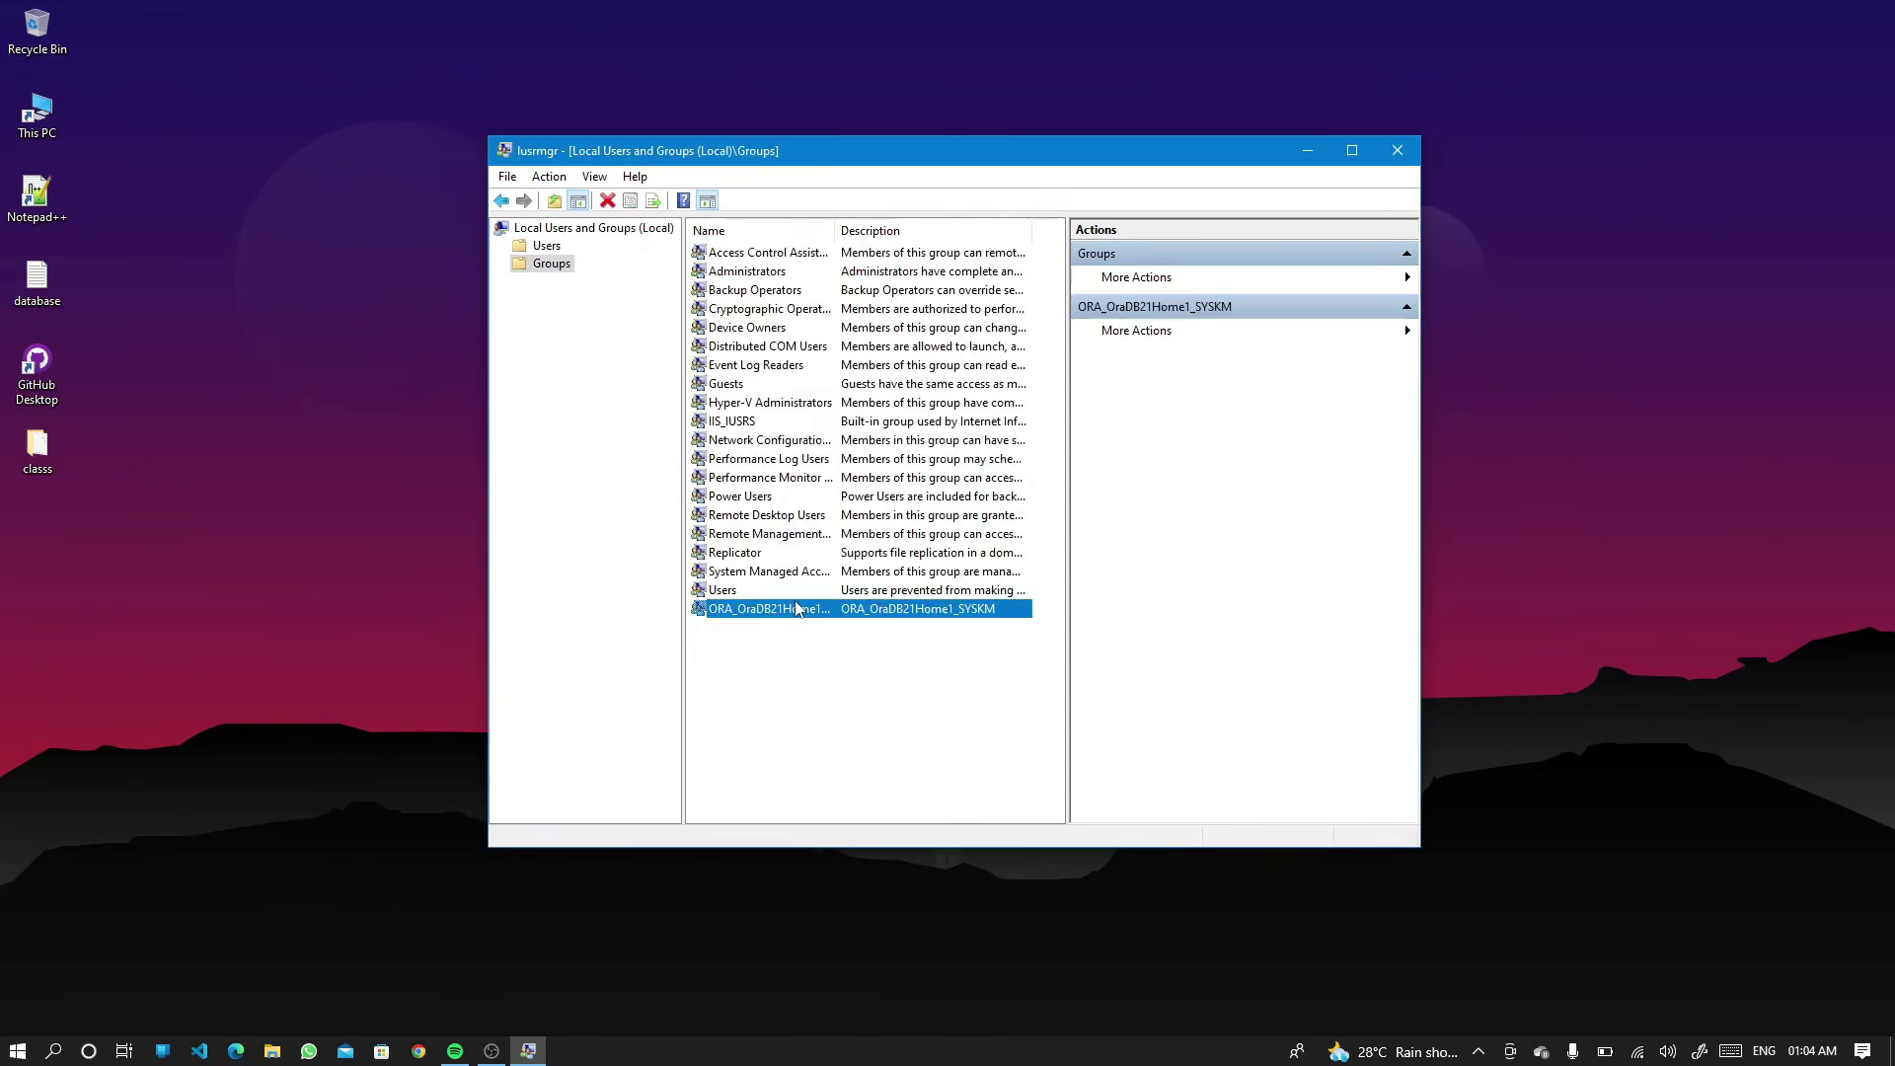
{"action": "right_click", "coordinate": [815, 614]}
{"action": "left_click", "coordinate": [858, 681]}
{"action": "left_click", "coordinate": [1021, 586]}
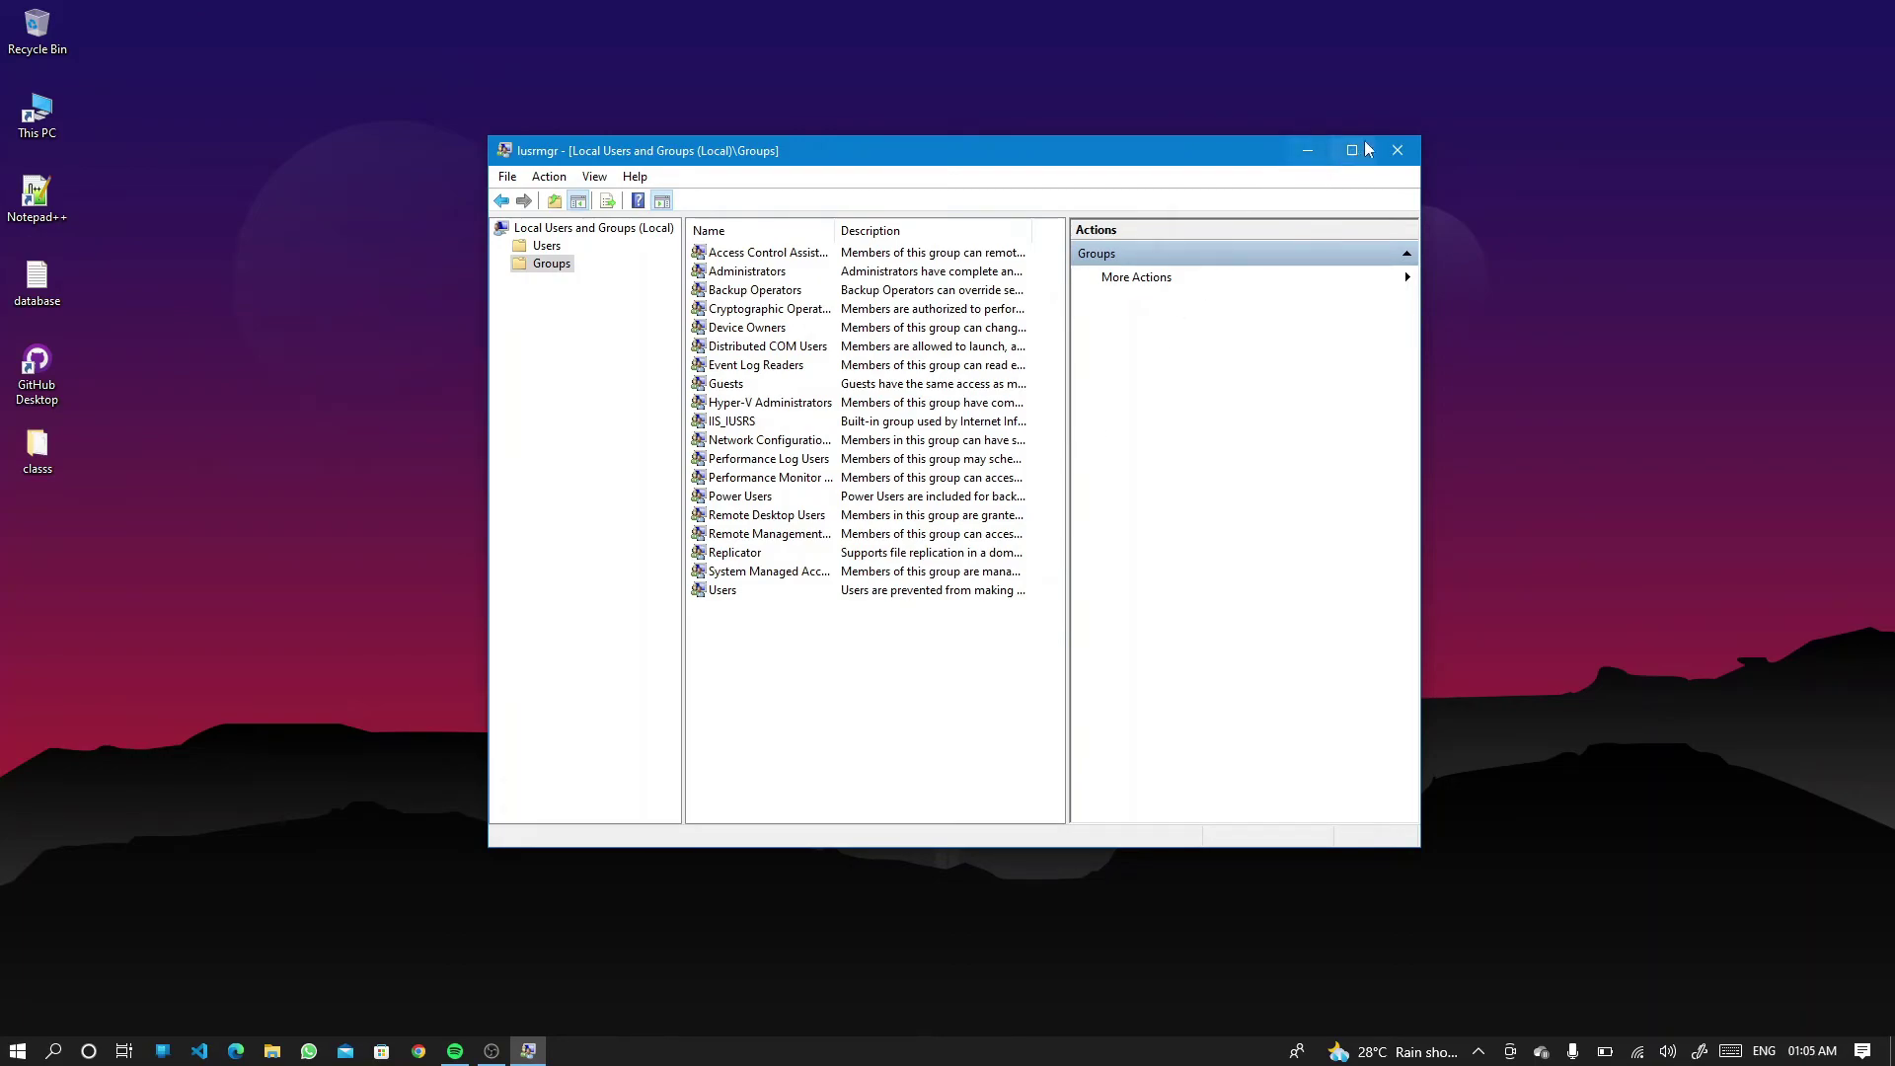
{"action": "left_click", "coordinate": [1403, 148]}
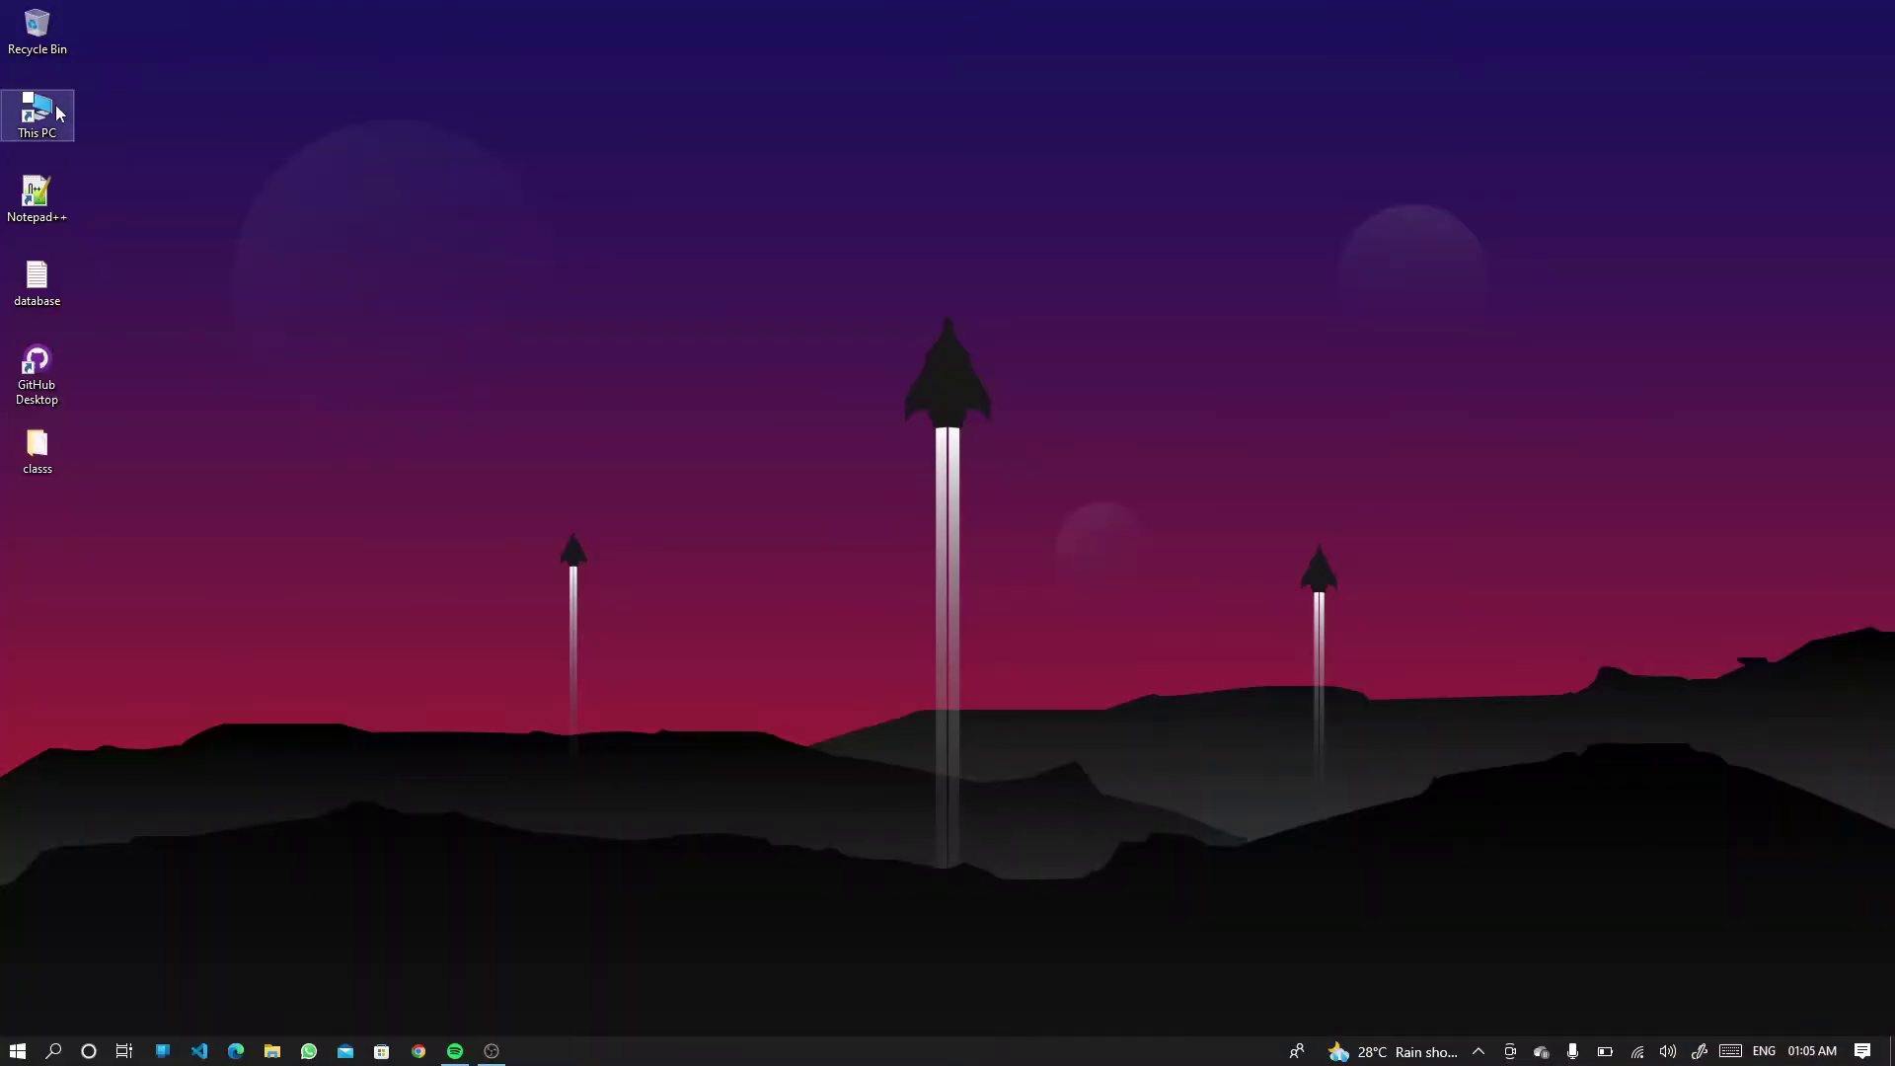
- Open Local Disk (C:) in a maximized File Explorer window
{"action": "key", "text": "super+e"}
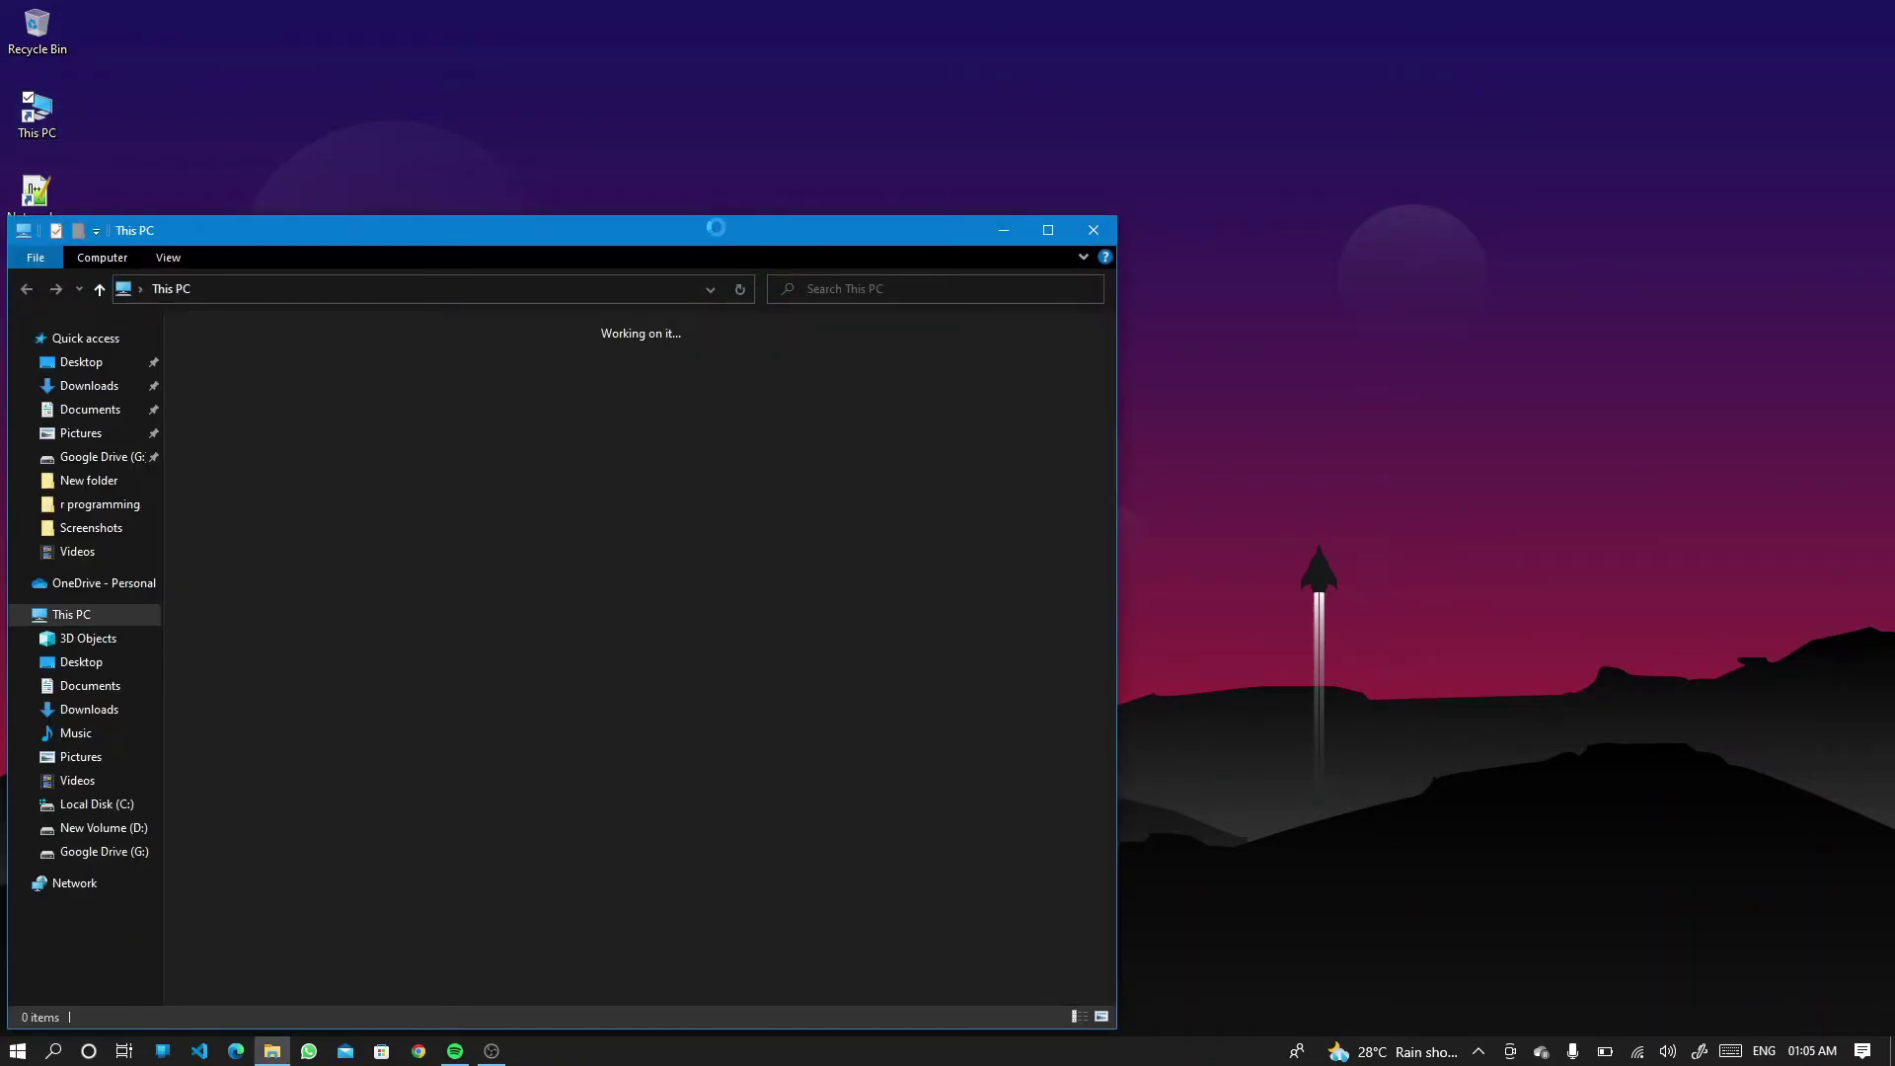
{"action": "left_click_drag", "start_coordinate": [716, 228], "coordinate": [1109, 170]}
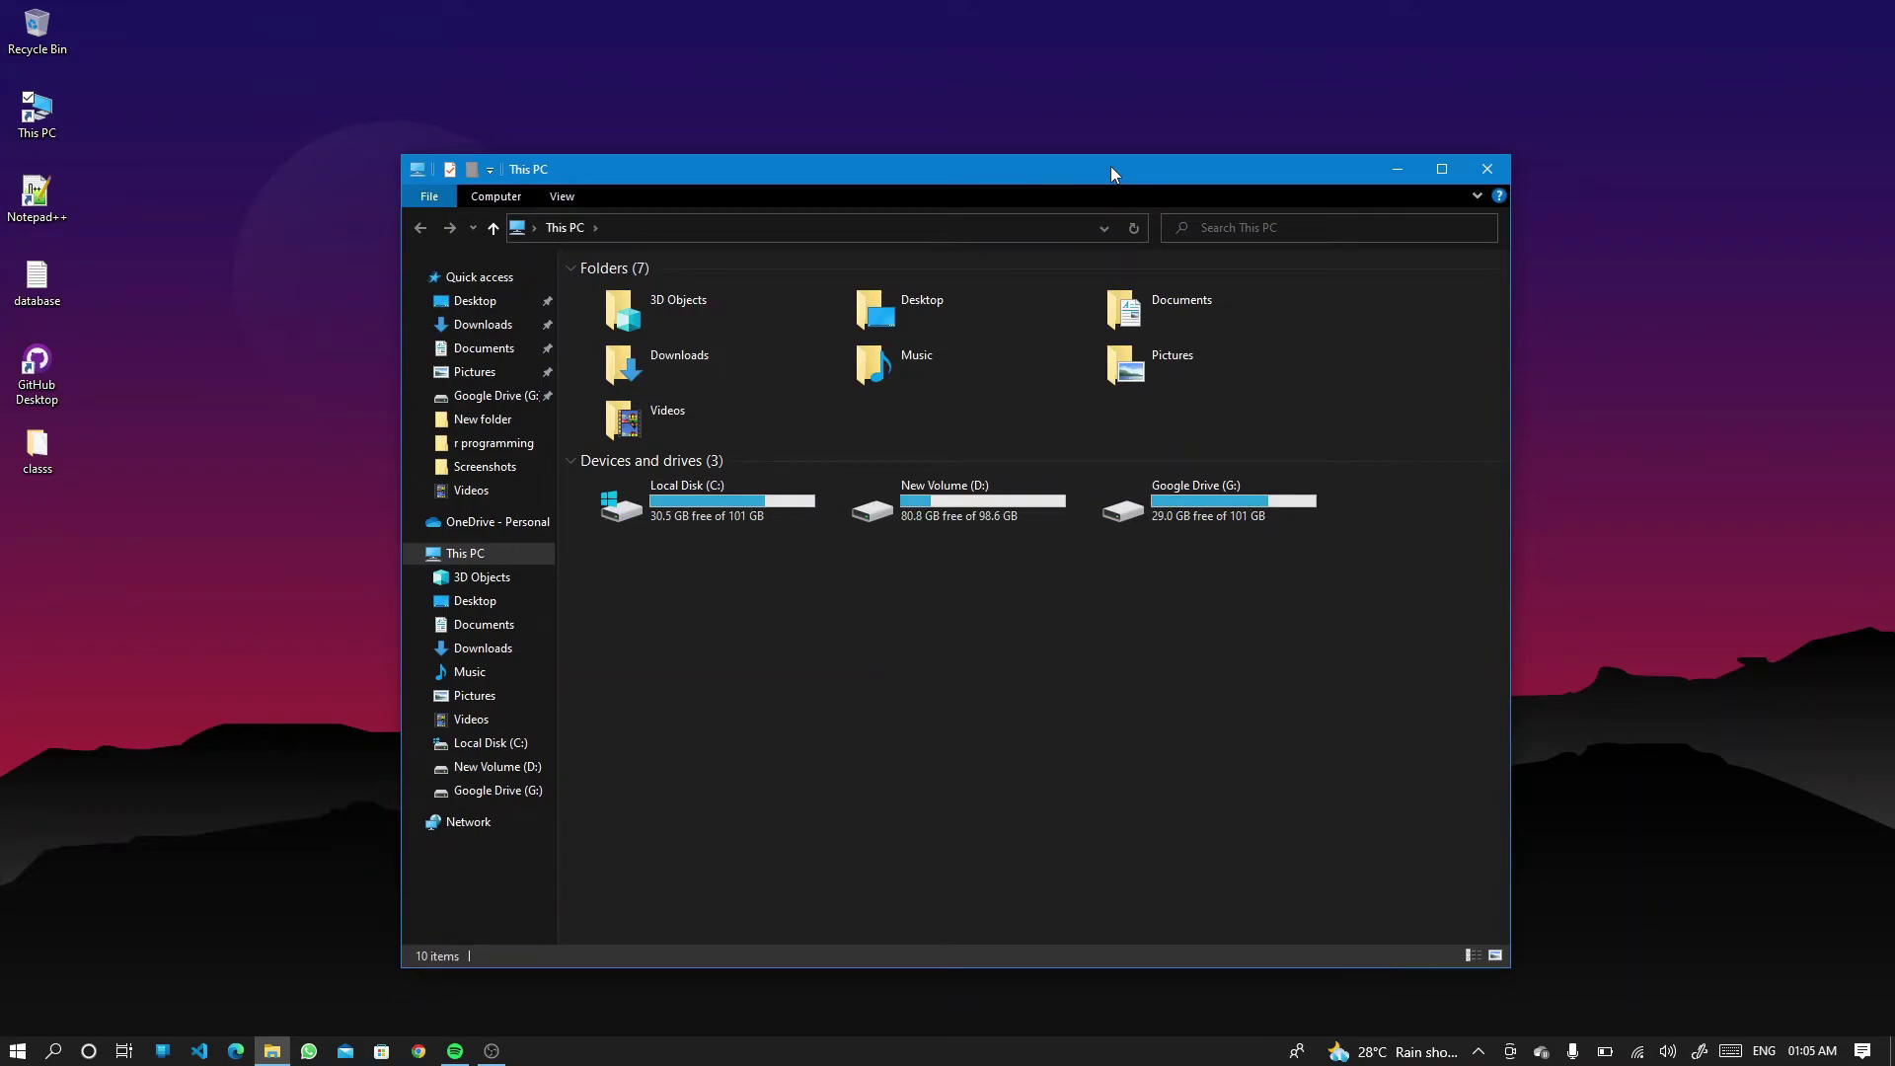
{"action": "left_click_drag", "start_coordinate": [1110, 166], "coordinate": [1224, 0]}
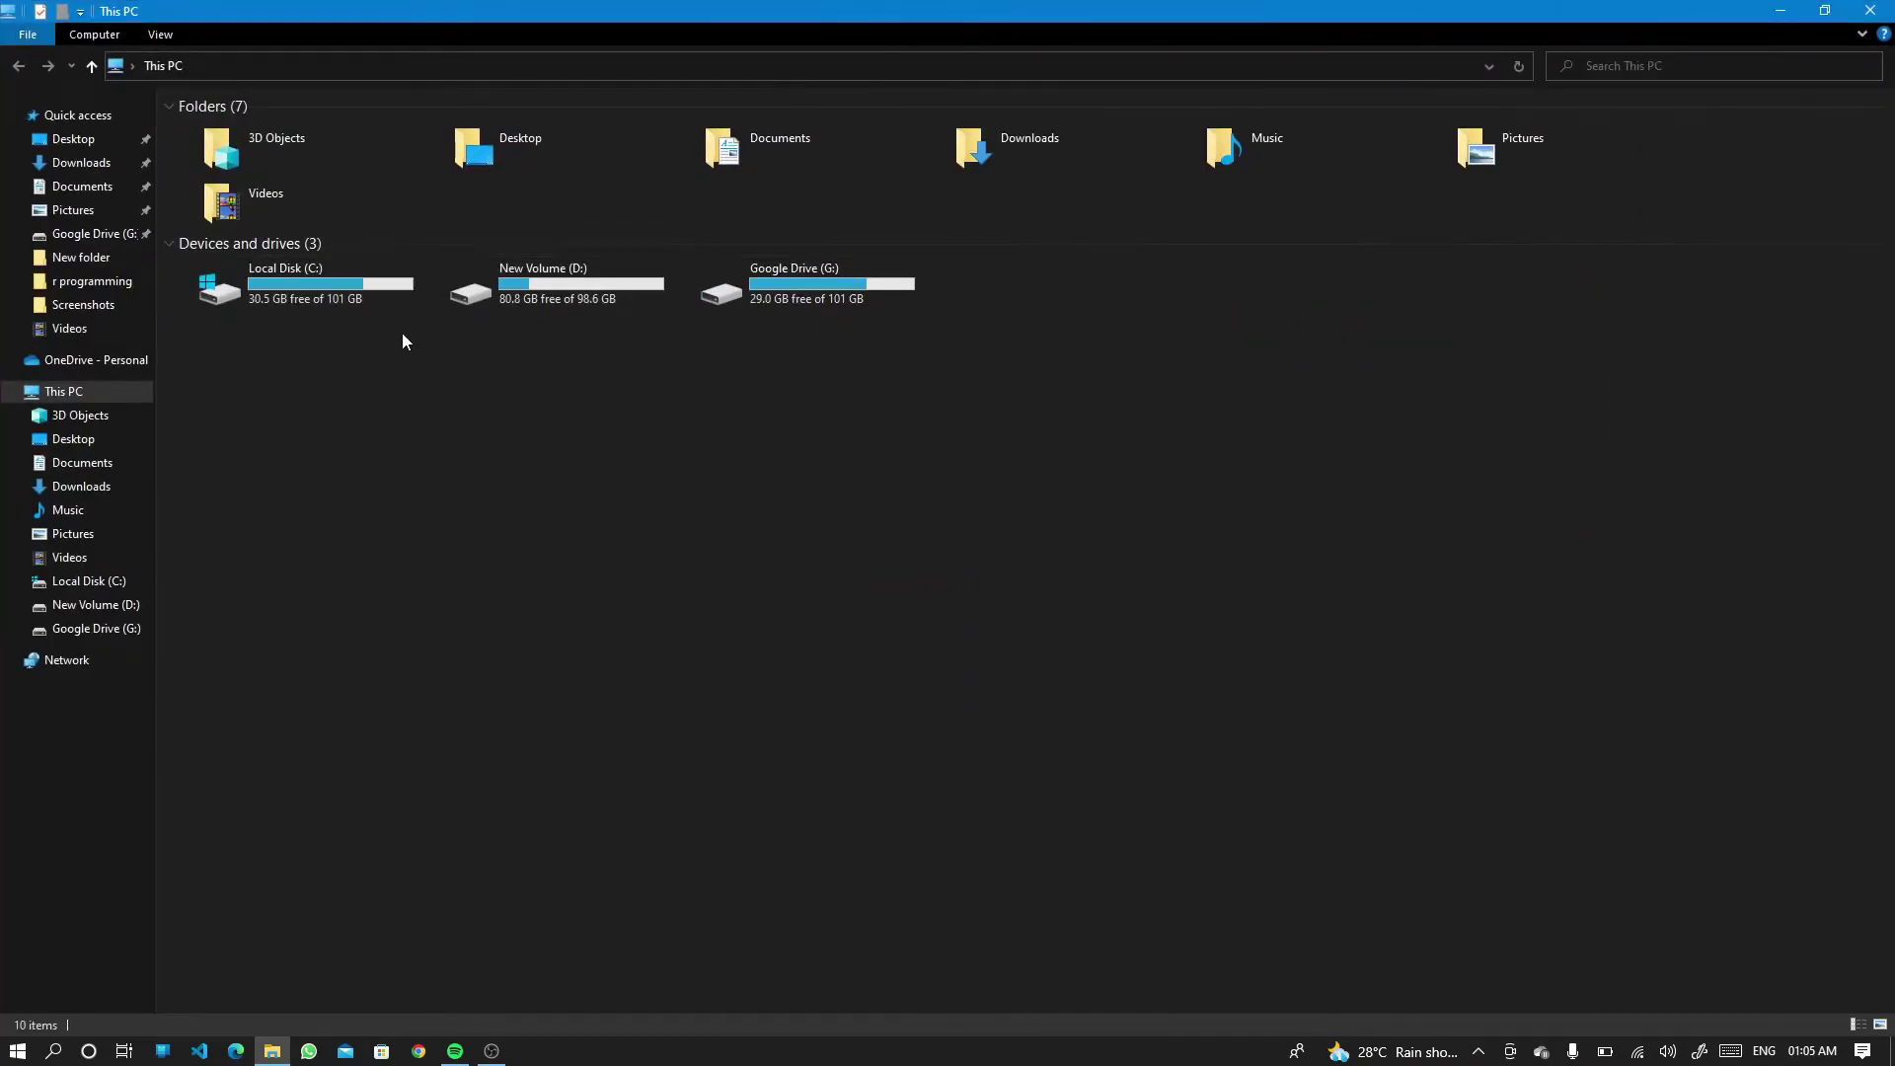
{"action": "double_click", "coordinate": [357, 292]}
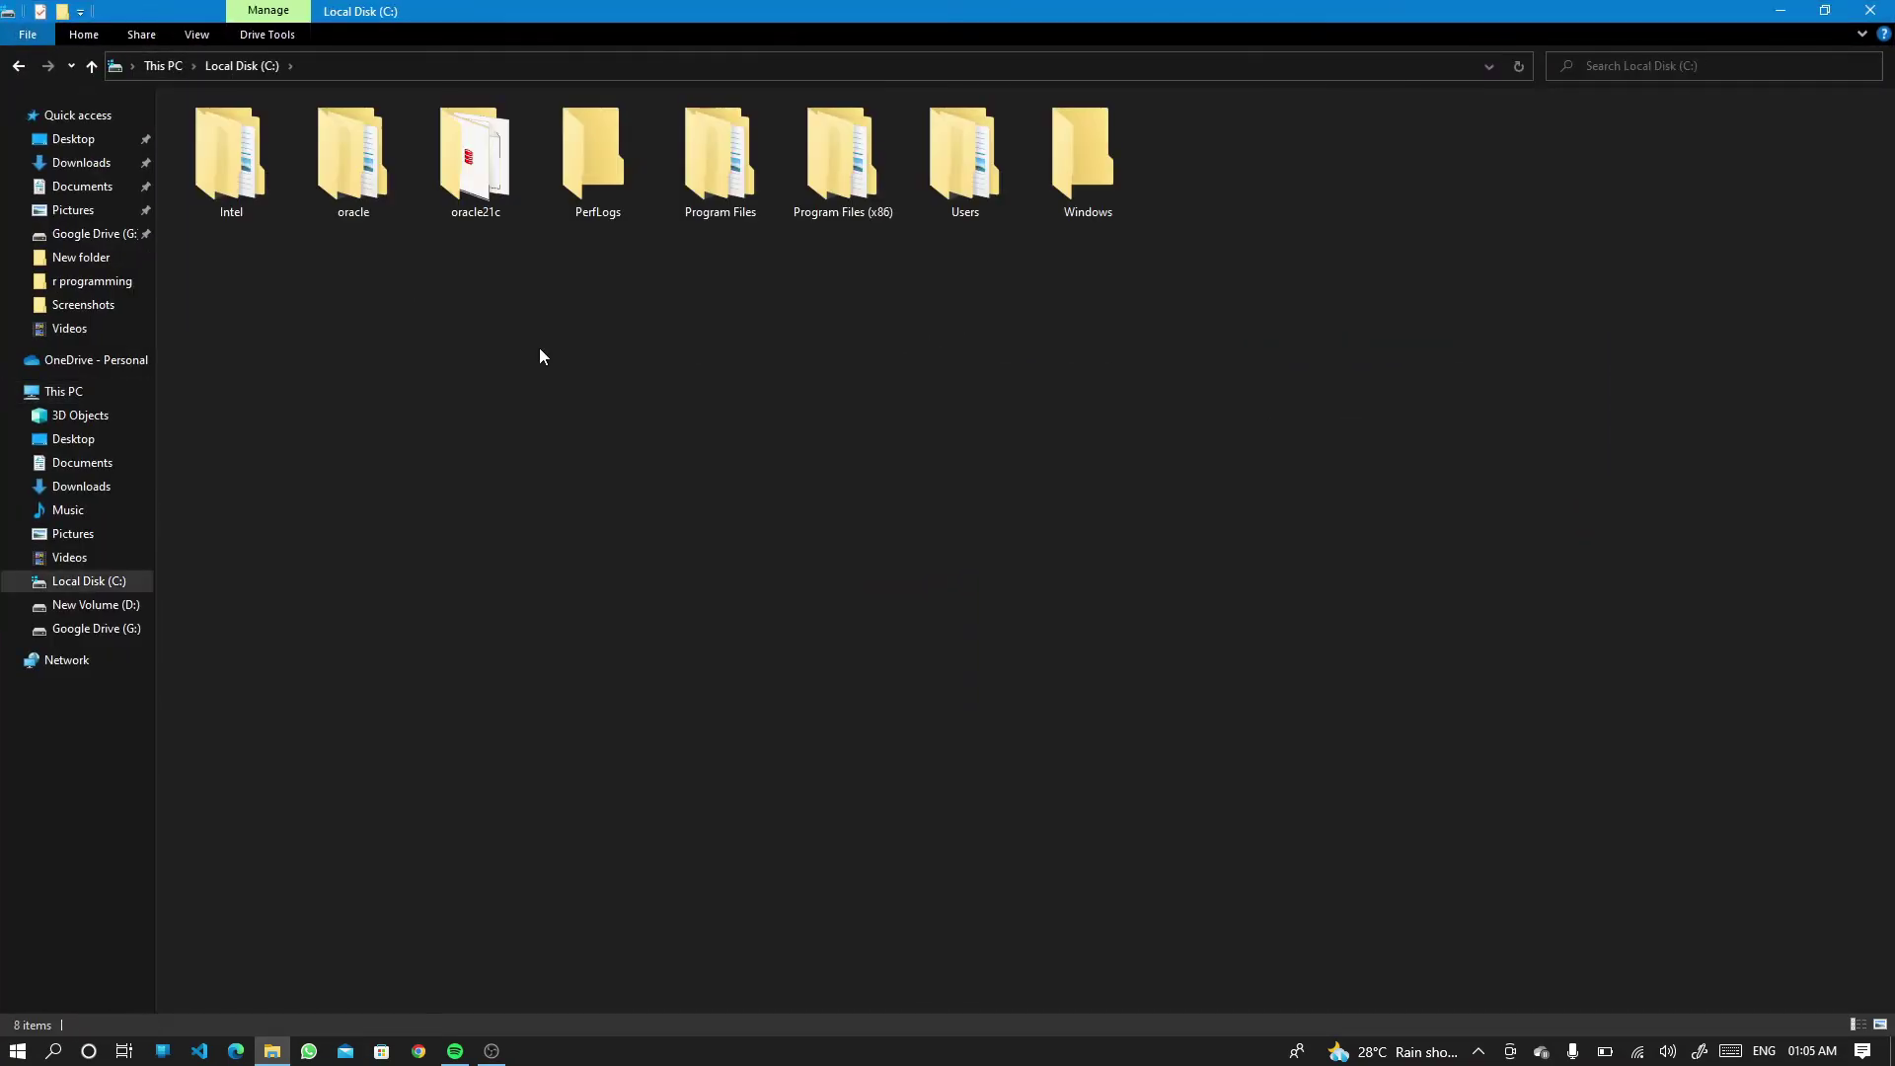
{"action": "left_click_drag", "start_coordinate": [423, 321], "coordinate": [484, 172]}
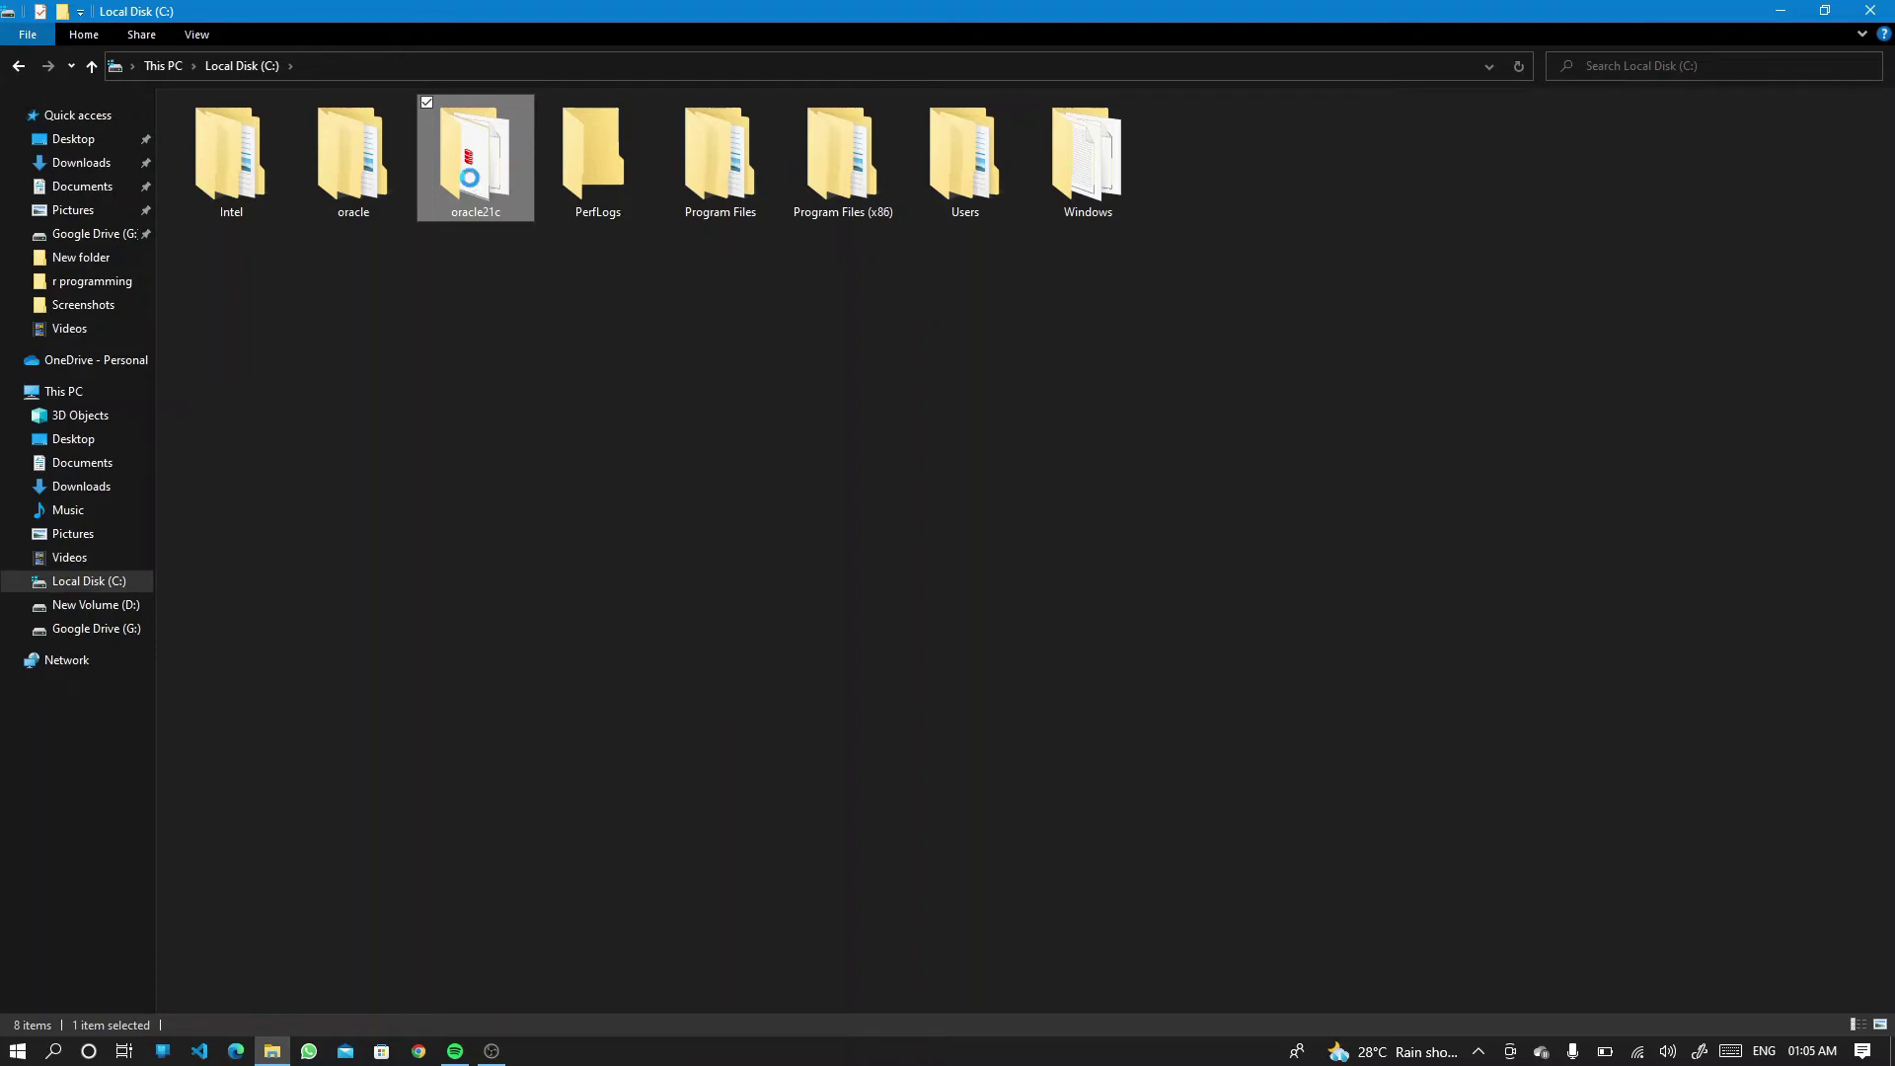
{"action": "right_click", "coordinate": [469, 177]}
{"action": "left_click", "coordinate": [567, 346]}
- Try to delete the oracle folder from Local Disk (C:) with administrator permission, retrying twice before cancelling
{"action": "left_click", "coordinate": [363, 188]}
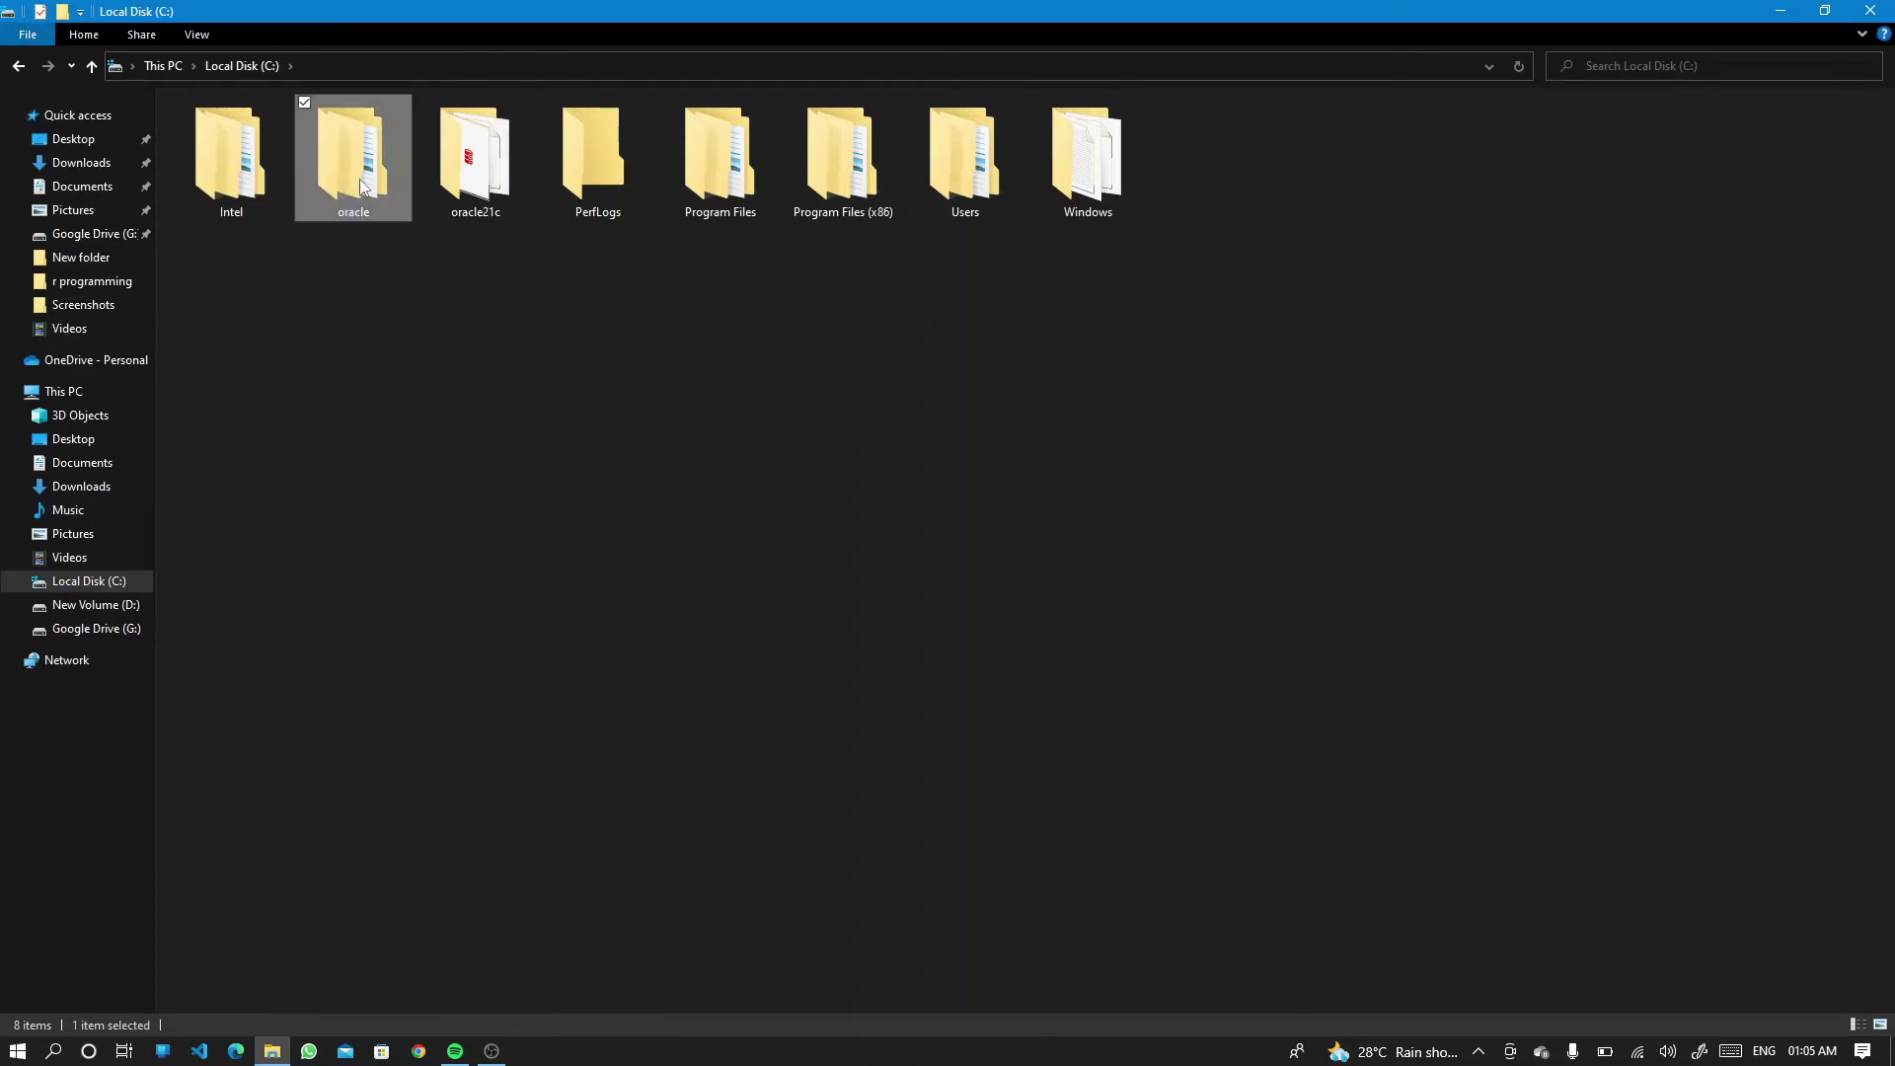
{"action": "right_click", "coordinate": [361, 179]}
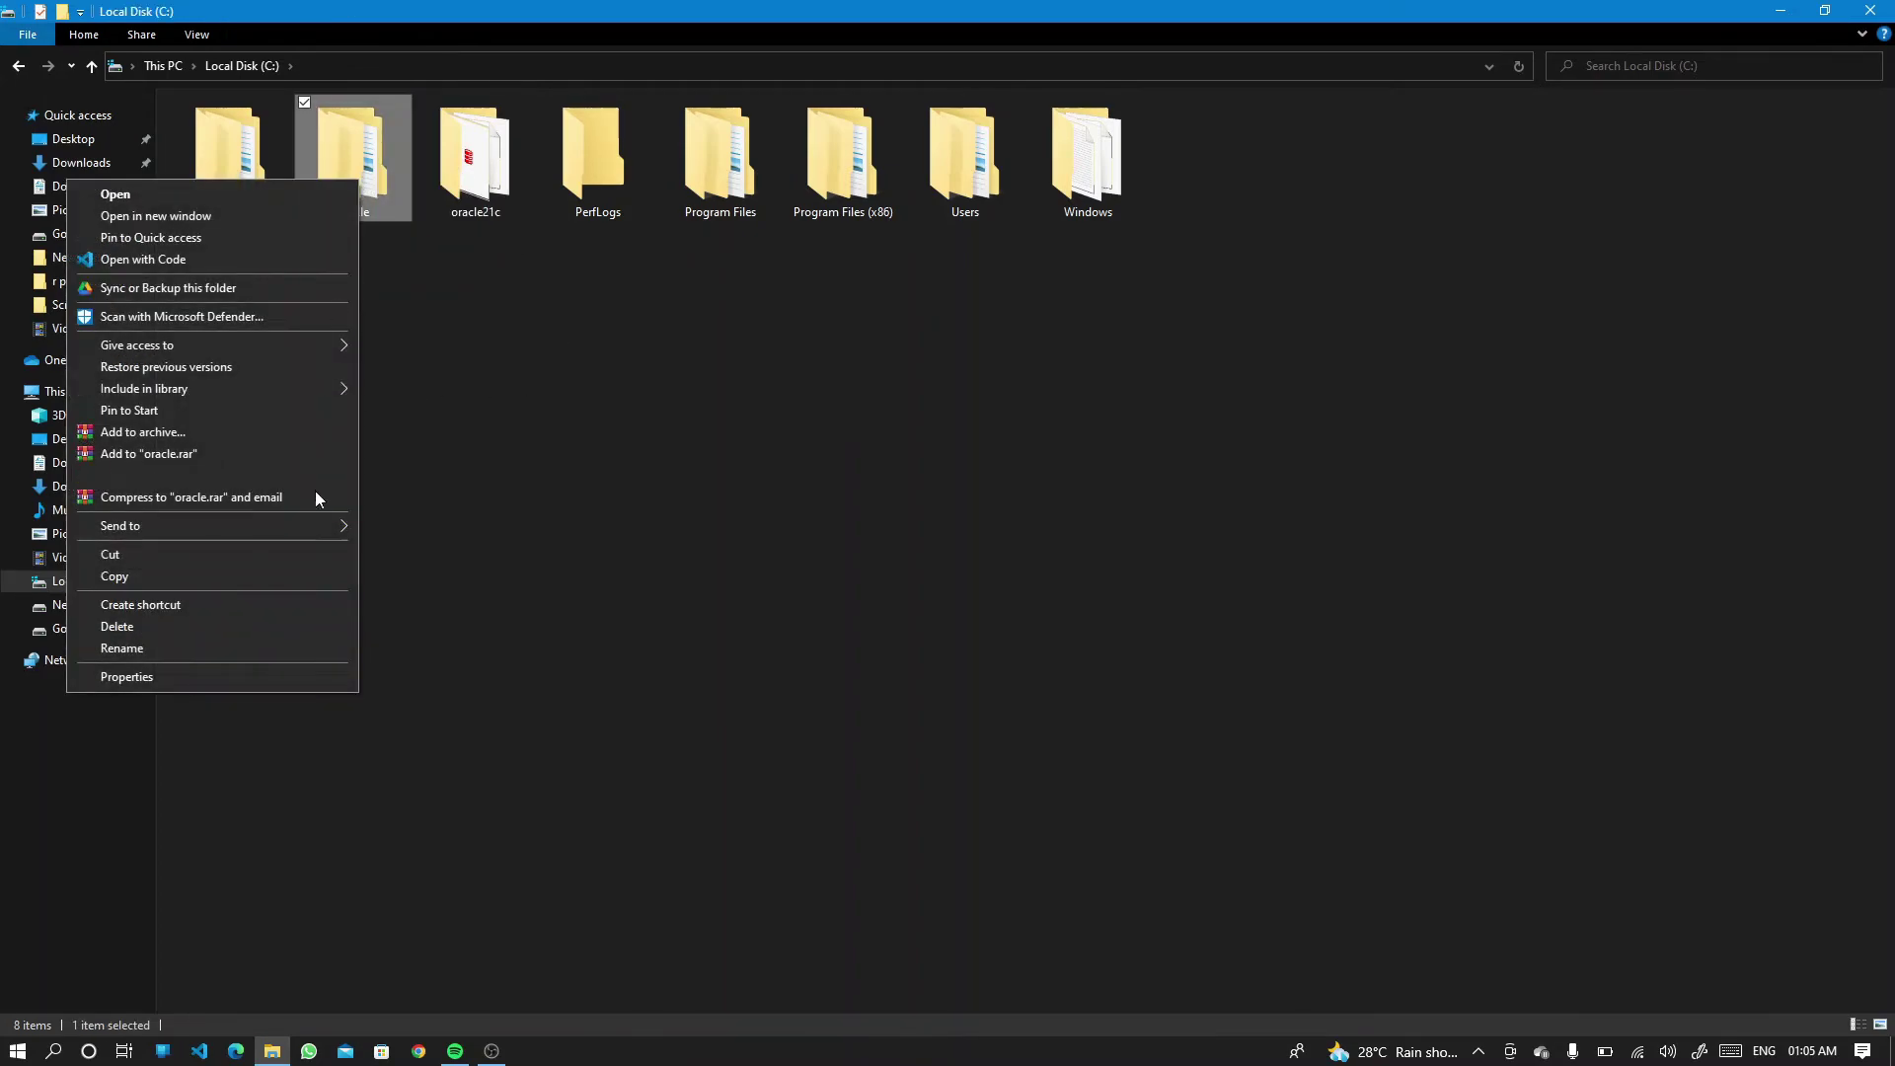
{"action": "left_click", "coordinate": [261, 632]}
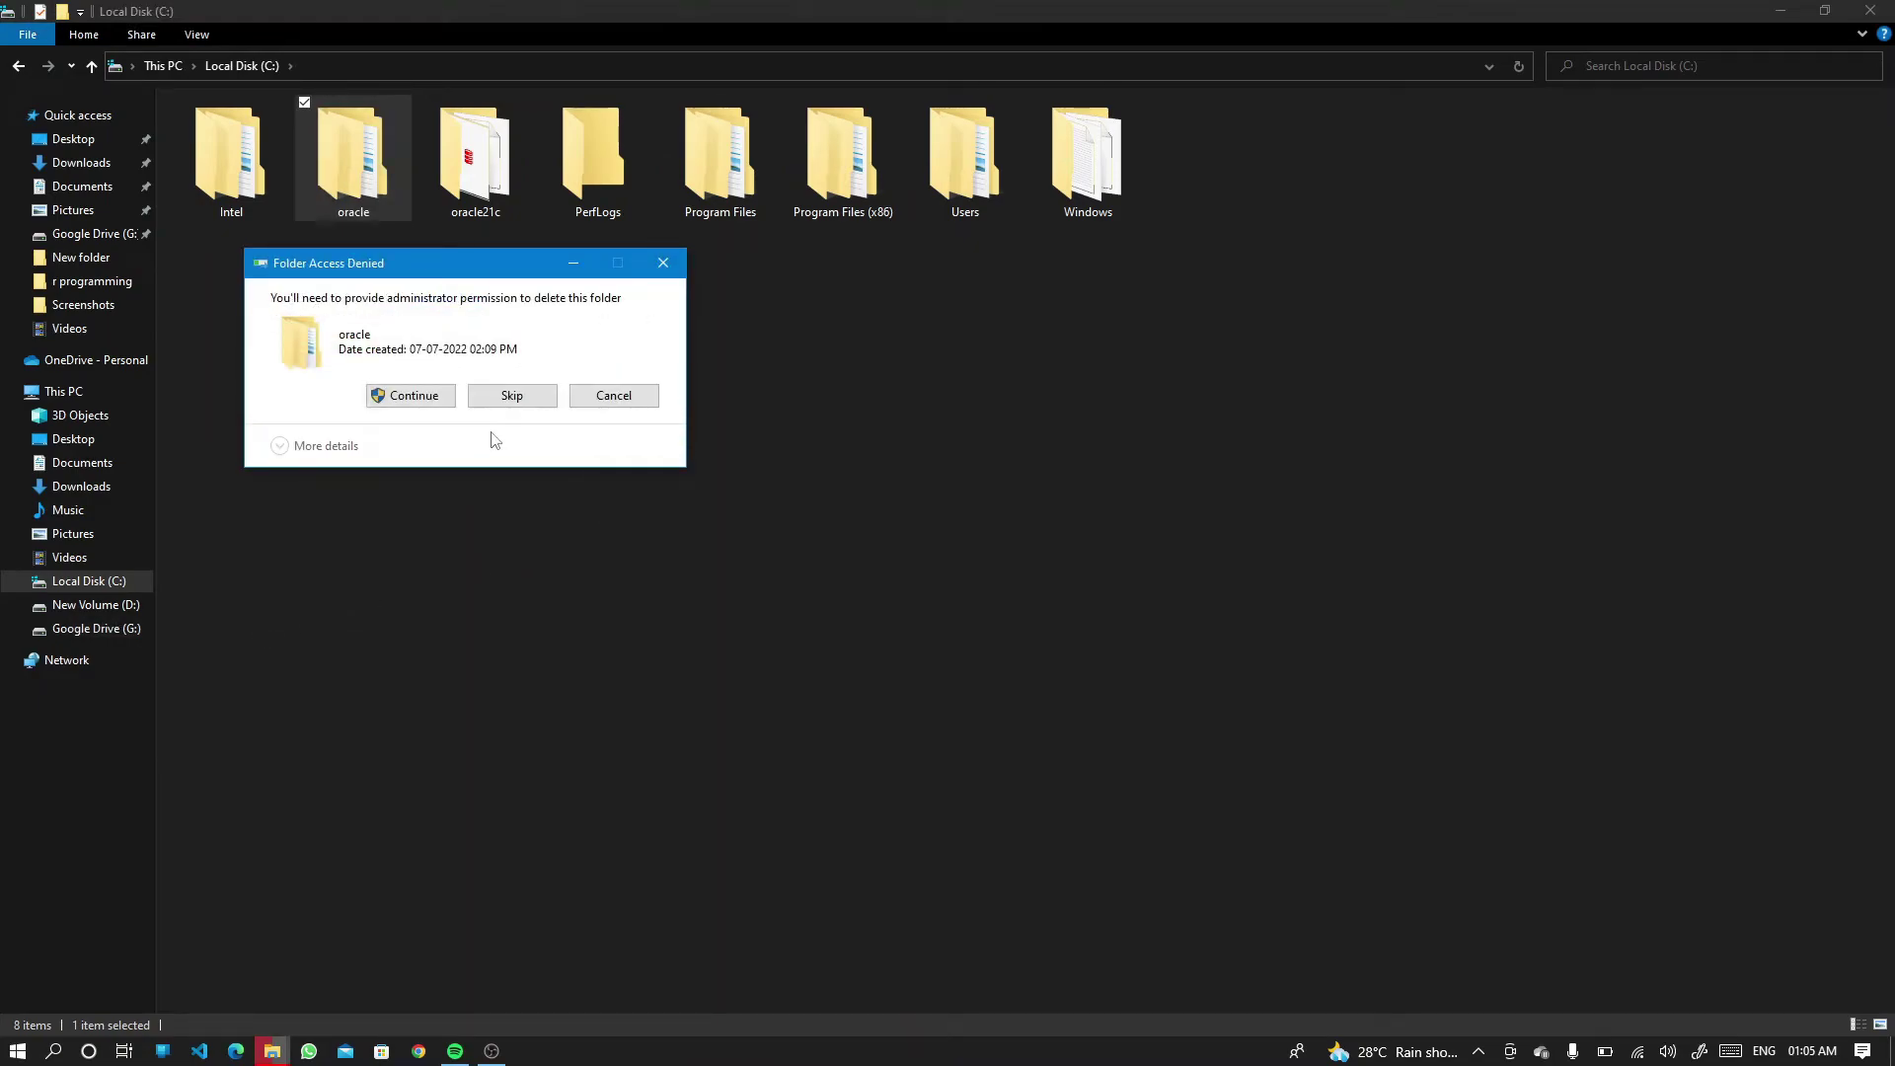
{"action": "left_click", "coordinate": [419, 396]}
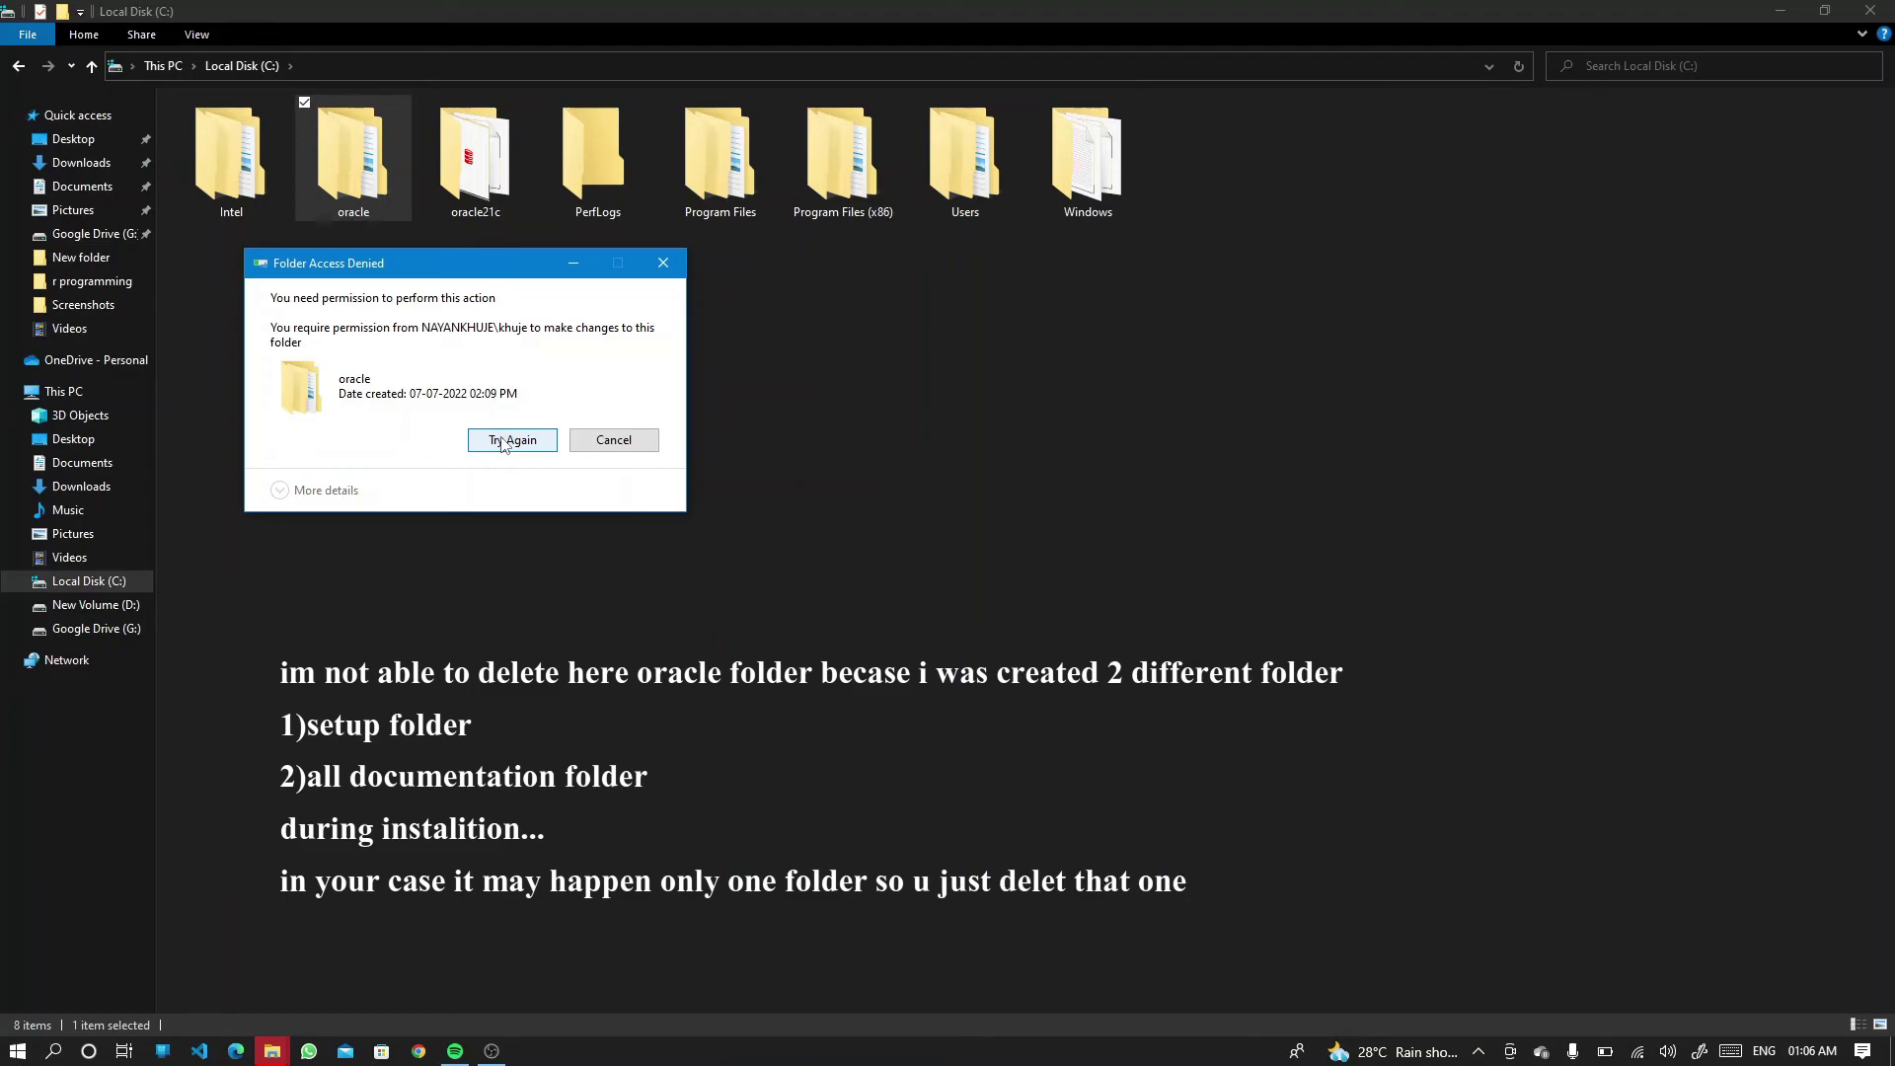
{"action": "left_click", "coordinate": [501, 441]}
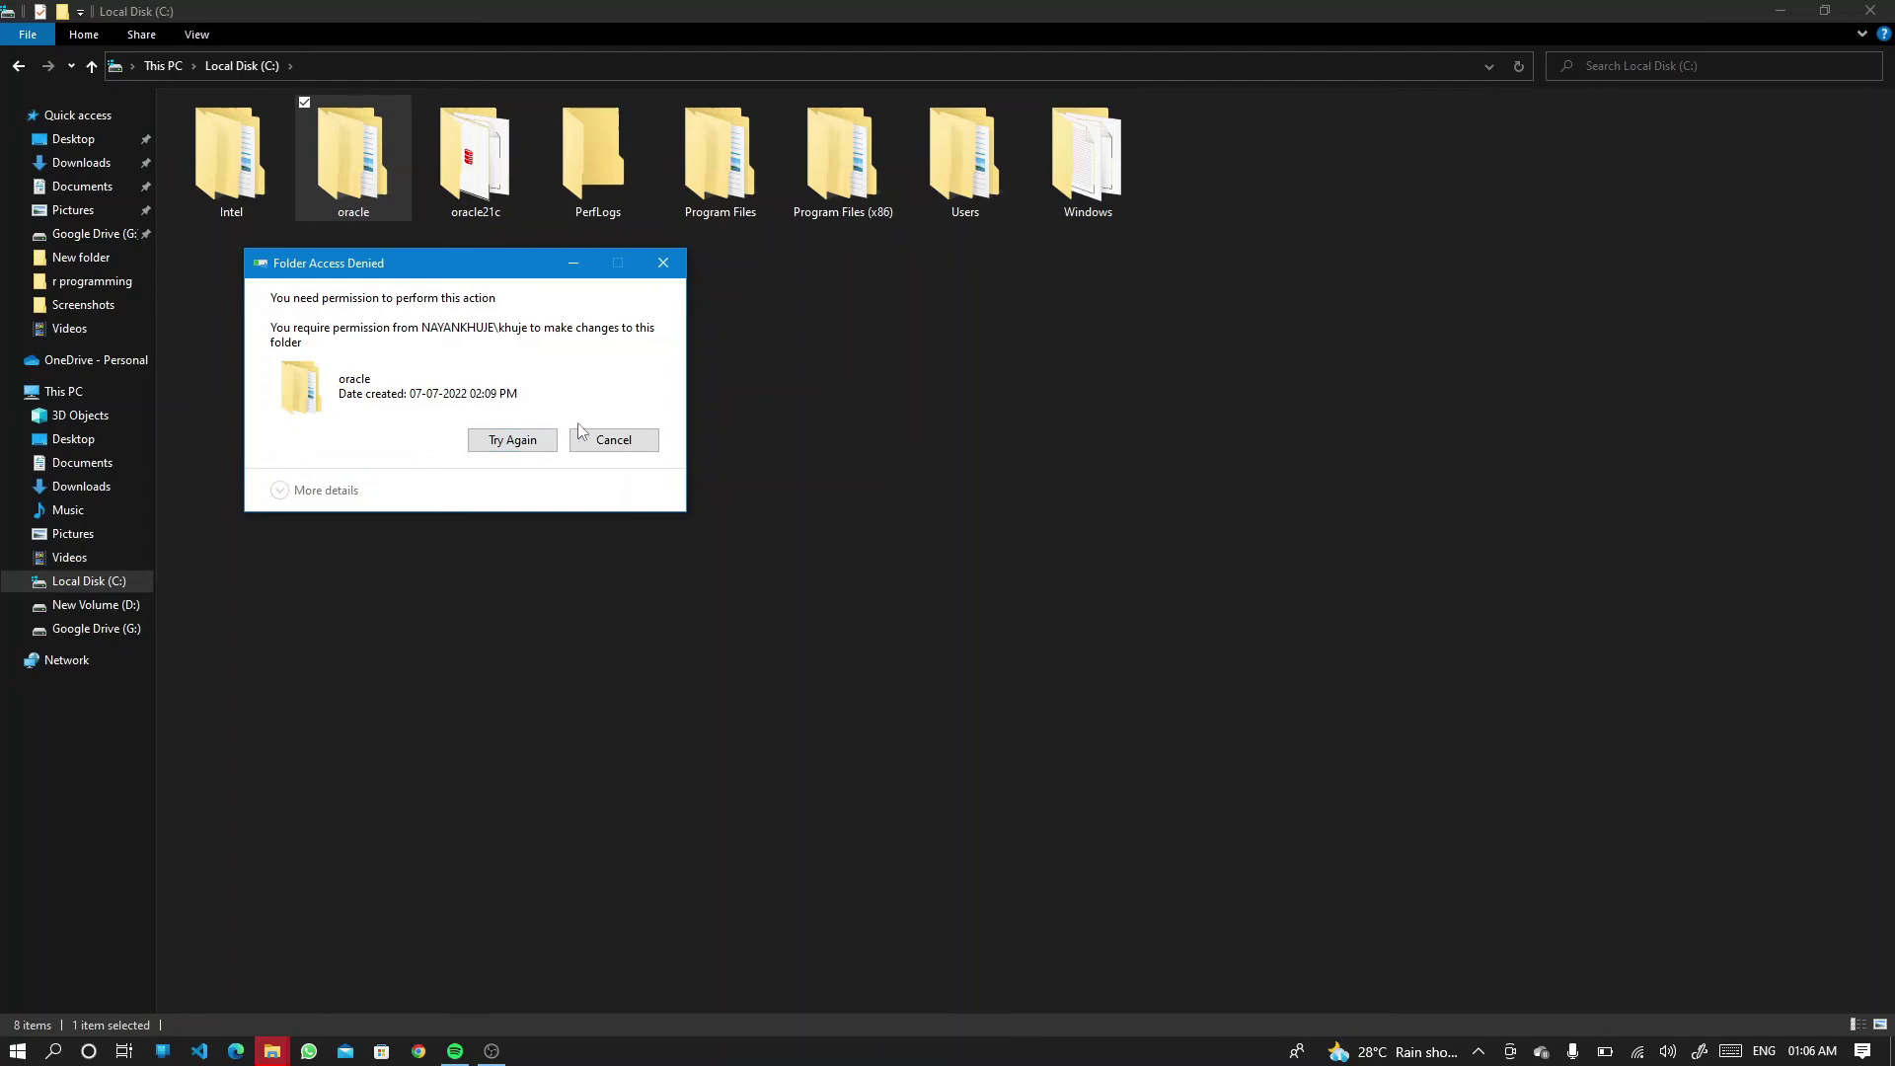
{"action": "left_click", "coordinate": [511, 442]}
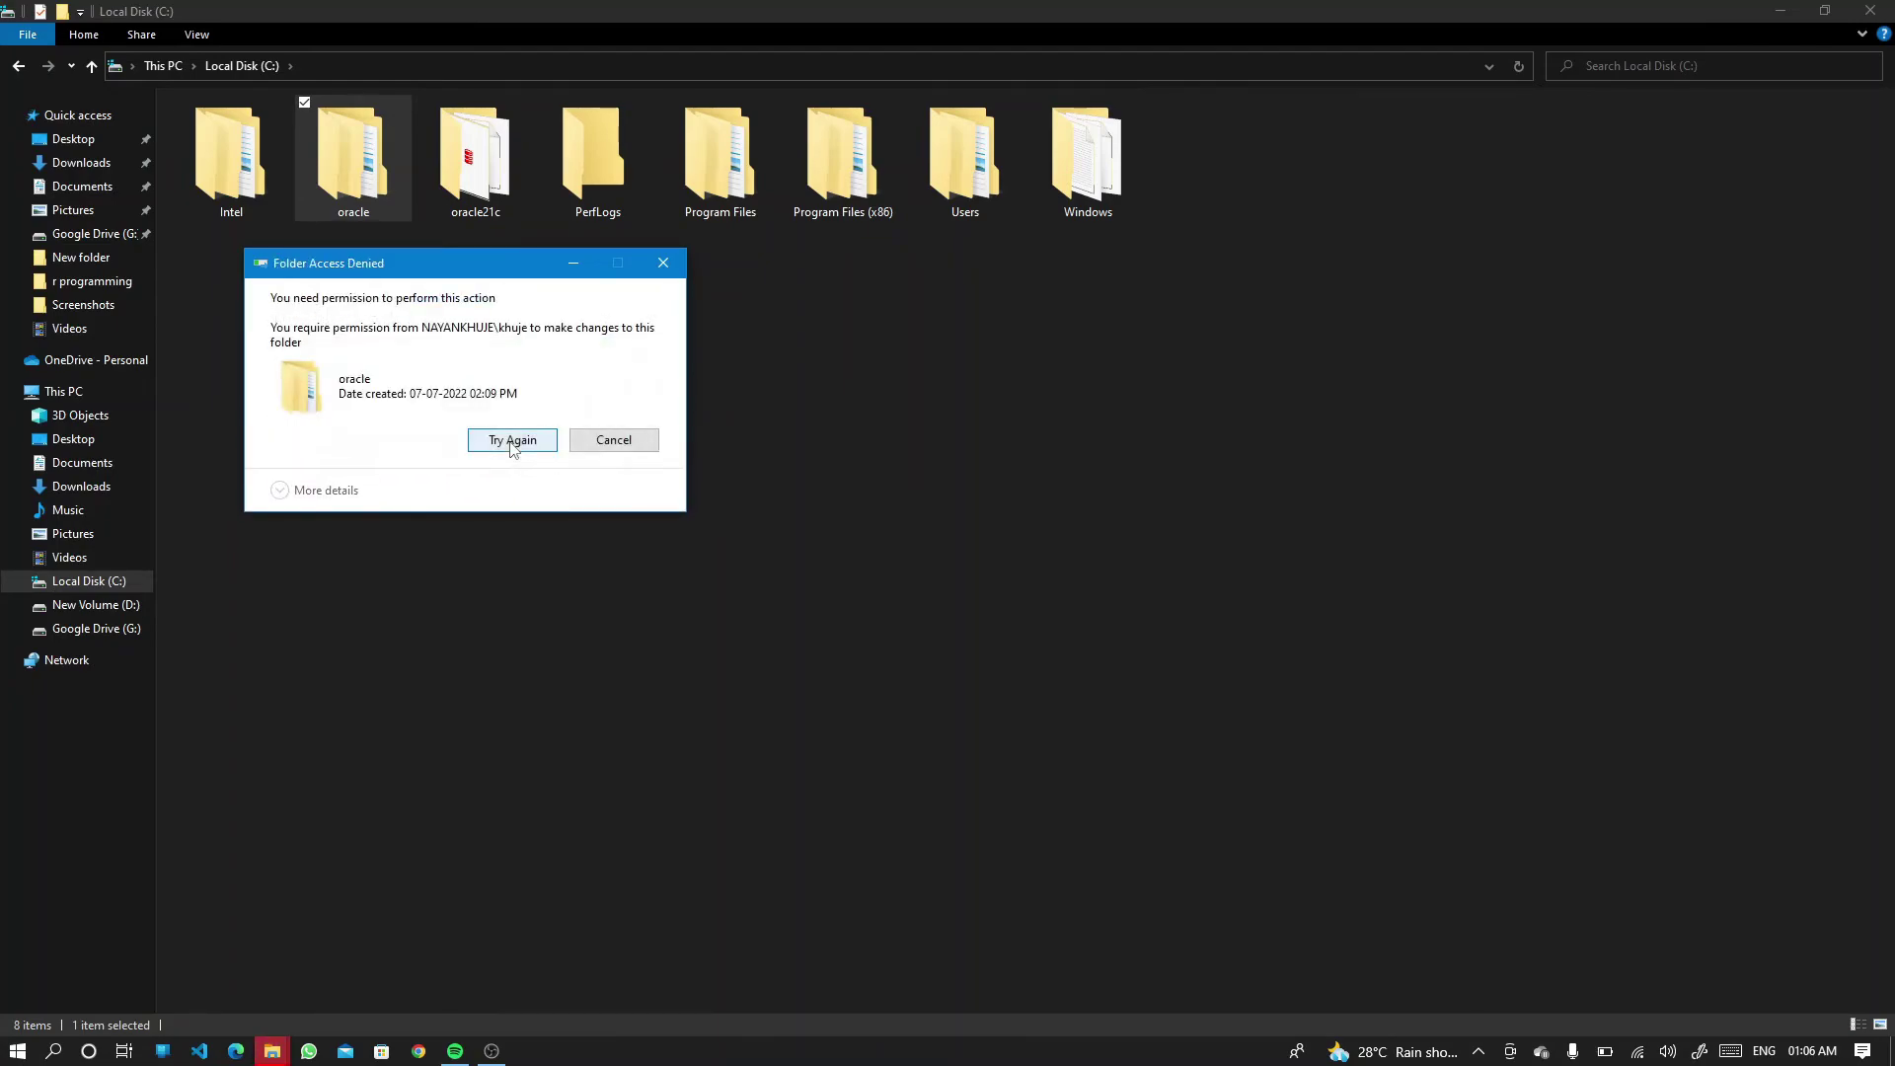
{"action": "left_click", "coordinate": [588, 440]}
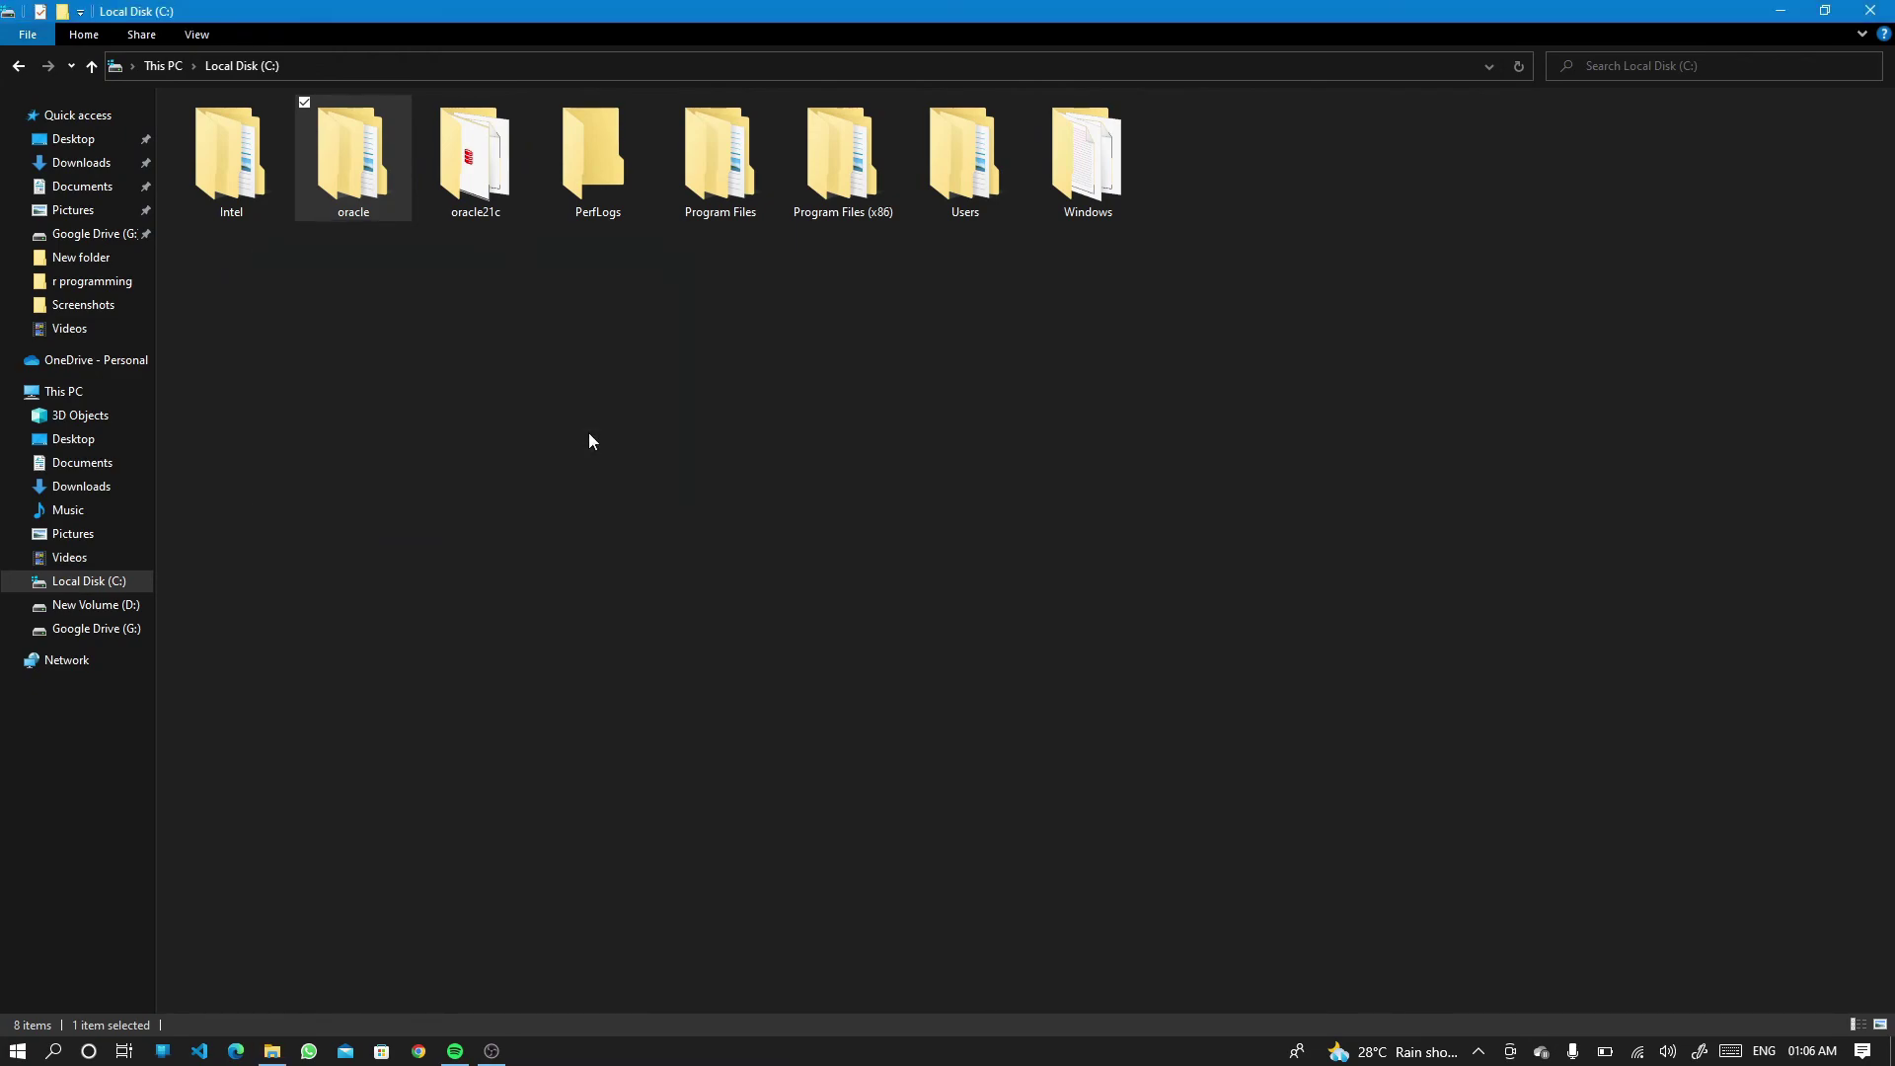
- Permanently delete the oracle21c folder from Local Disk (C:), confirming the deletion
{"action": "left_click_drag", "start_coordinate": [493, 461], "coordinate": [485, 182]}
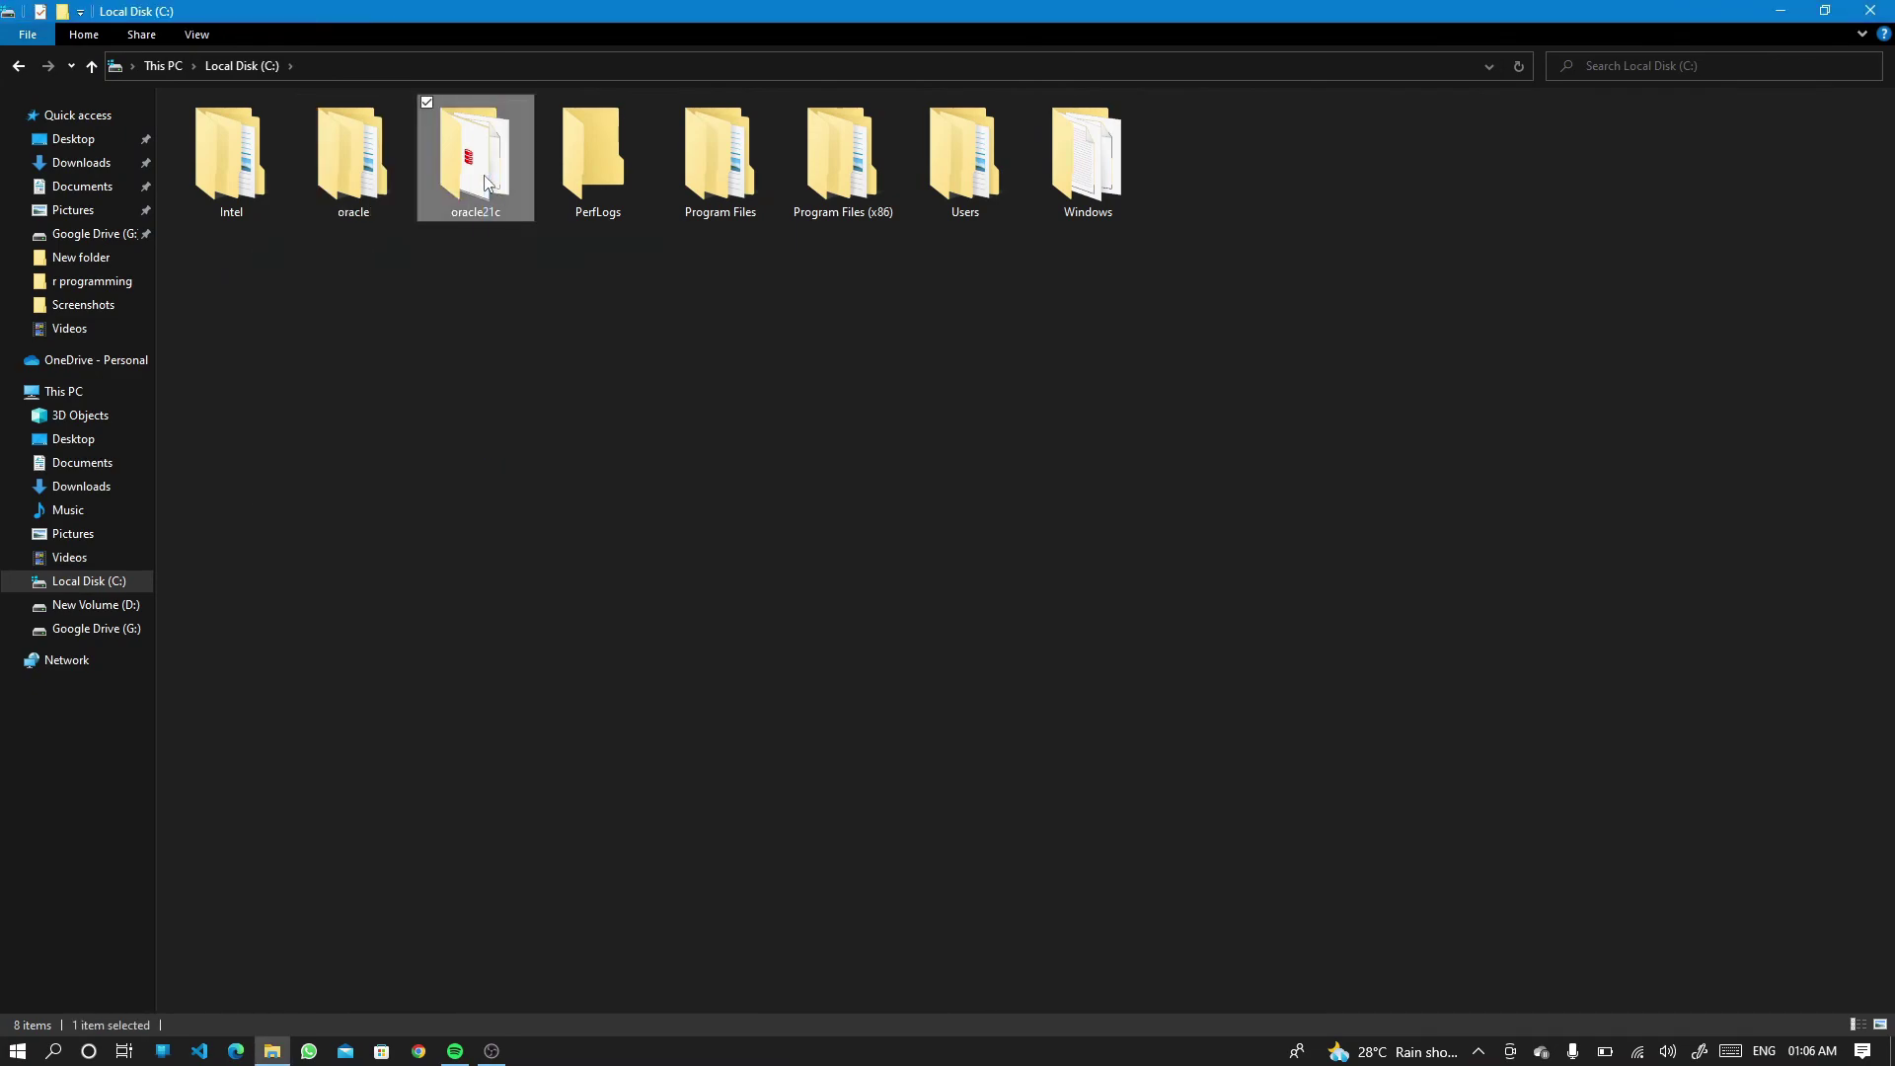
{"action": "key", "text": "shift+Delete"}
{"action": "key", "text": "Return"}
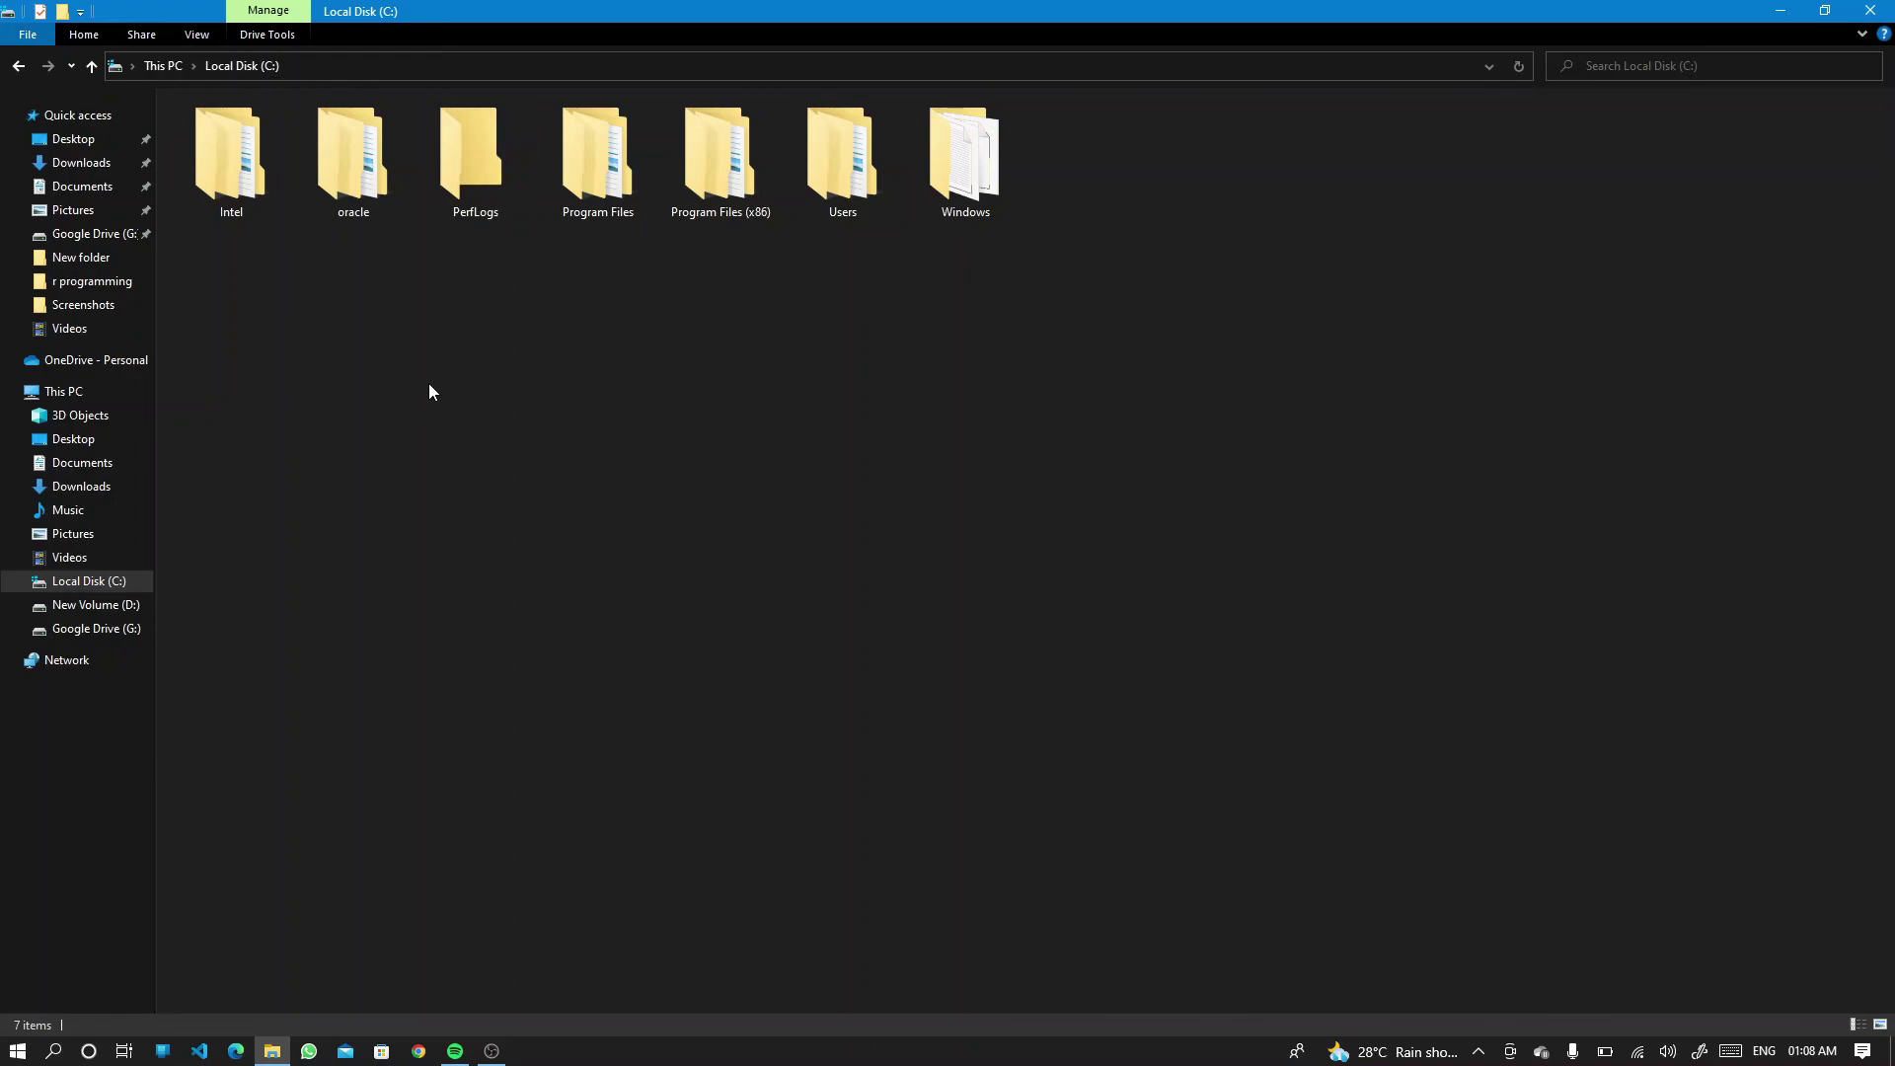
{"action": "right_click", "coordinate": [447, 342]}
{"action": "left_click", "coordinate": [387, 415]}
- Start a permanent deletion of the oracle folder on Local Disk (C:) and cancel it
{"action": "left_click_drag", "start_coordinate": [320, 365], "coordinate": [341, 173]}
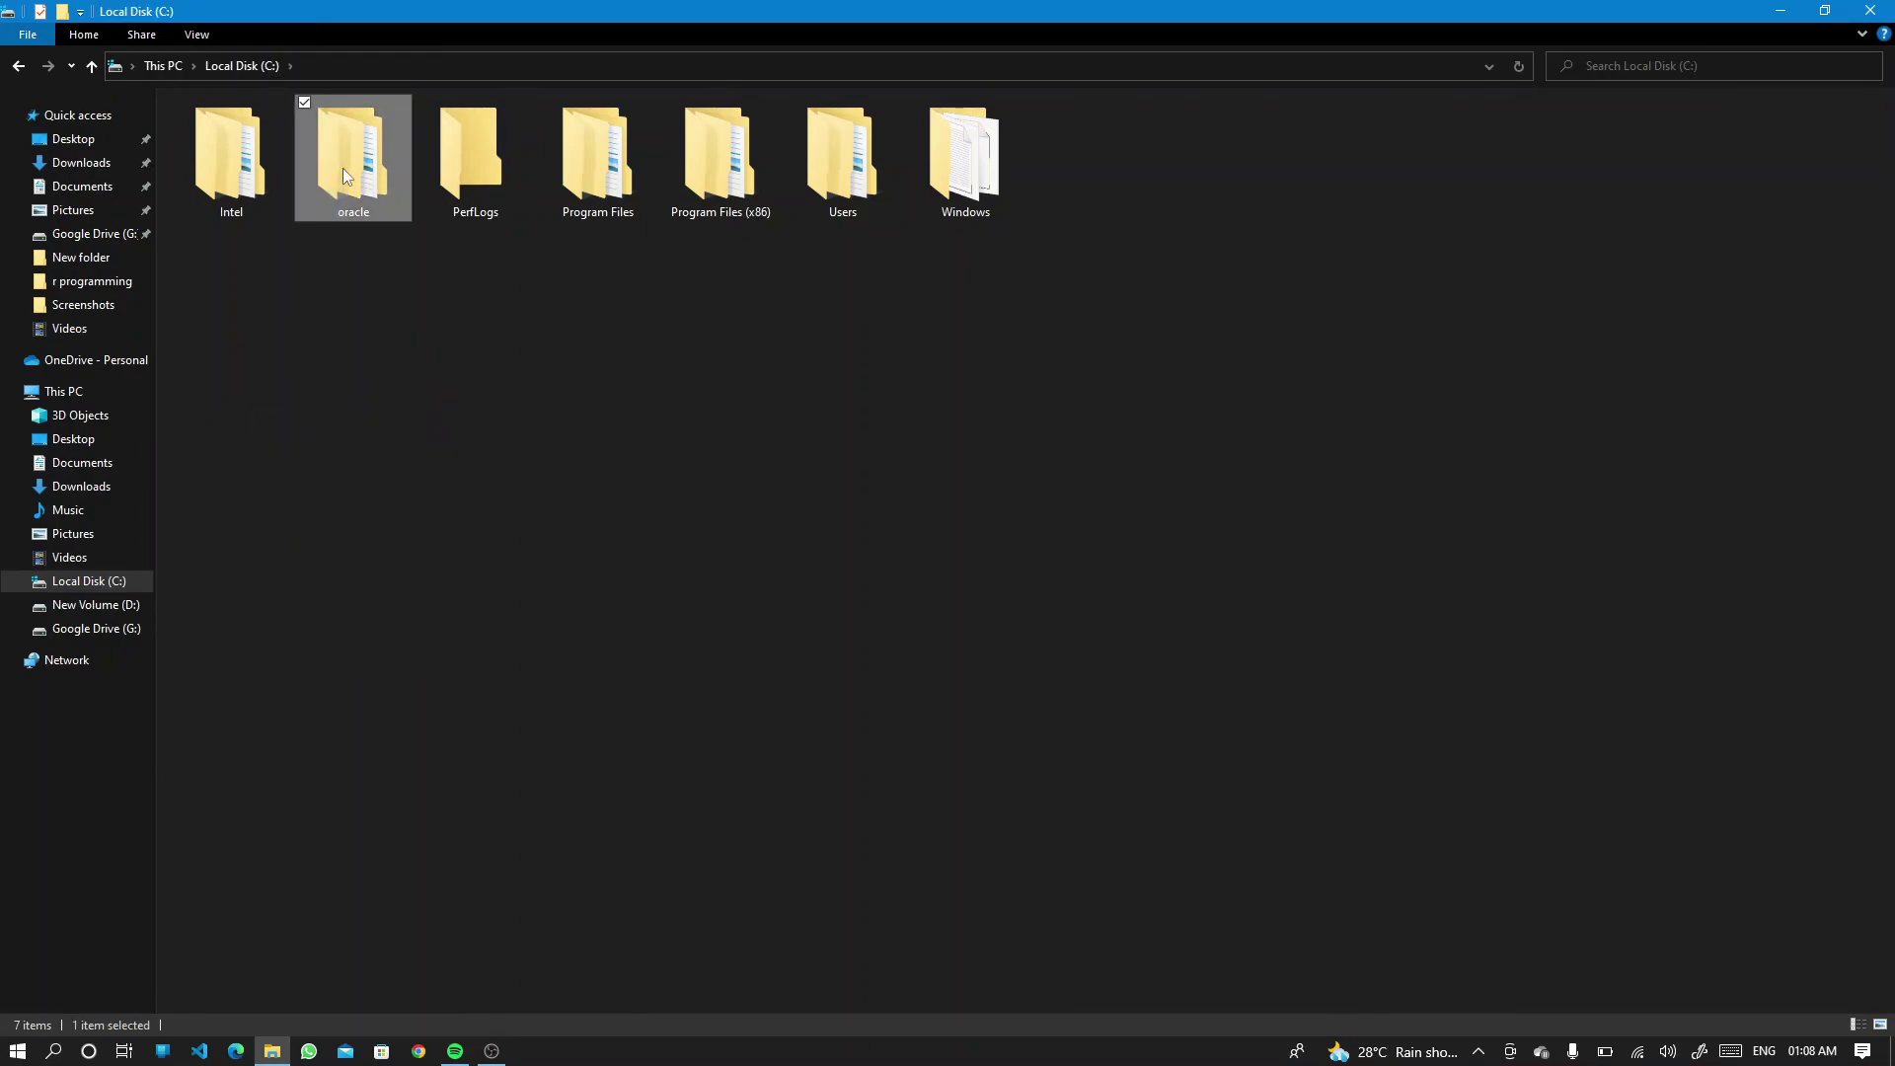
{"action": "key", "text": "shift+Delete"}
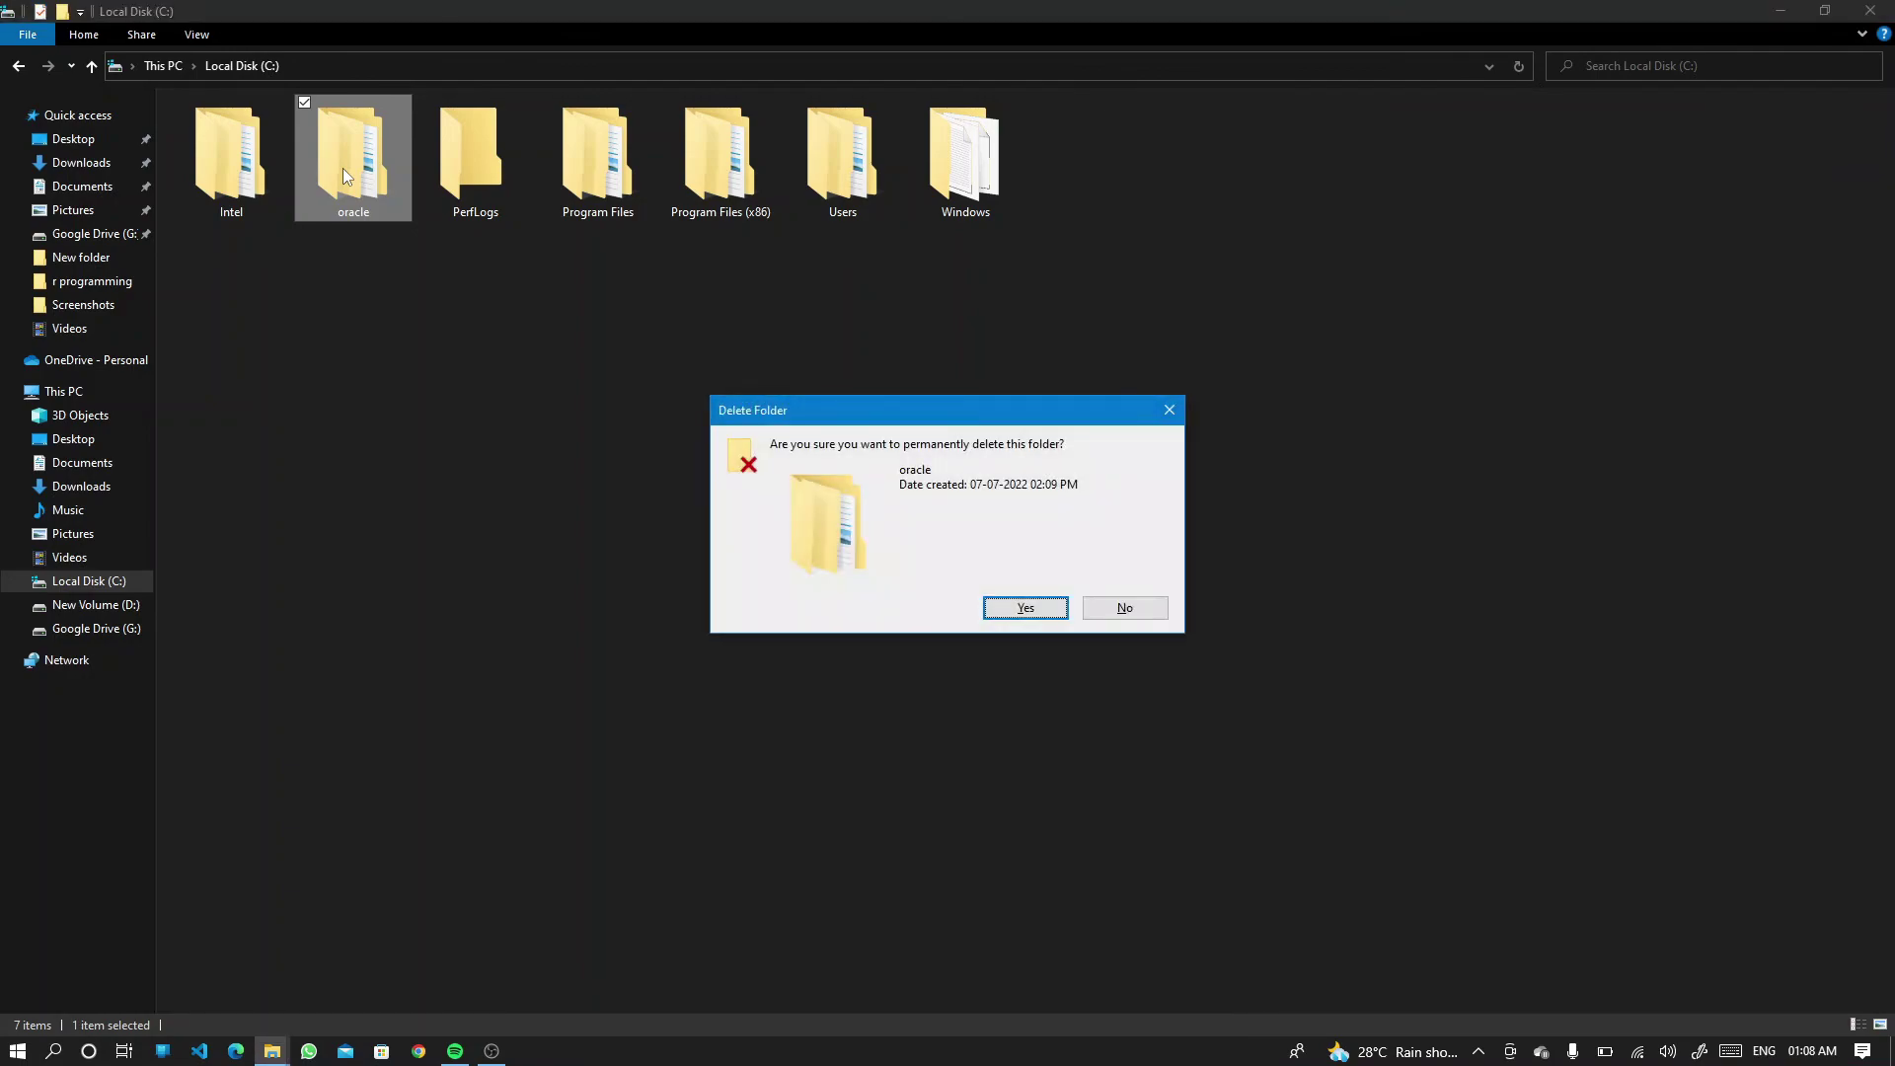
{"action": "key", "text": "Escape"}
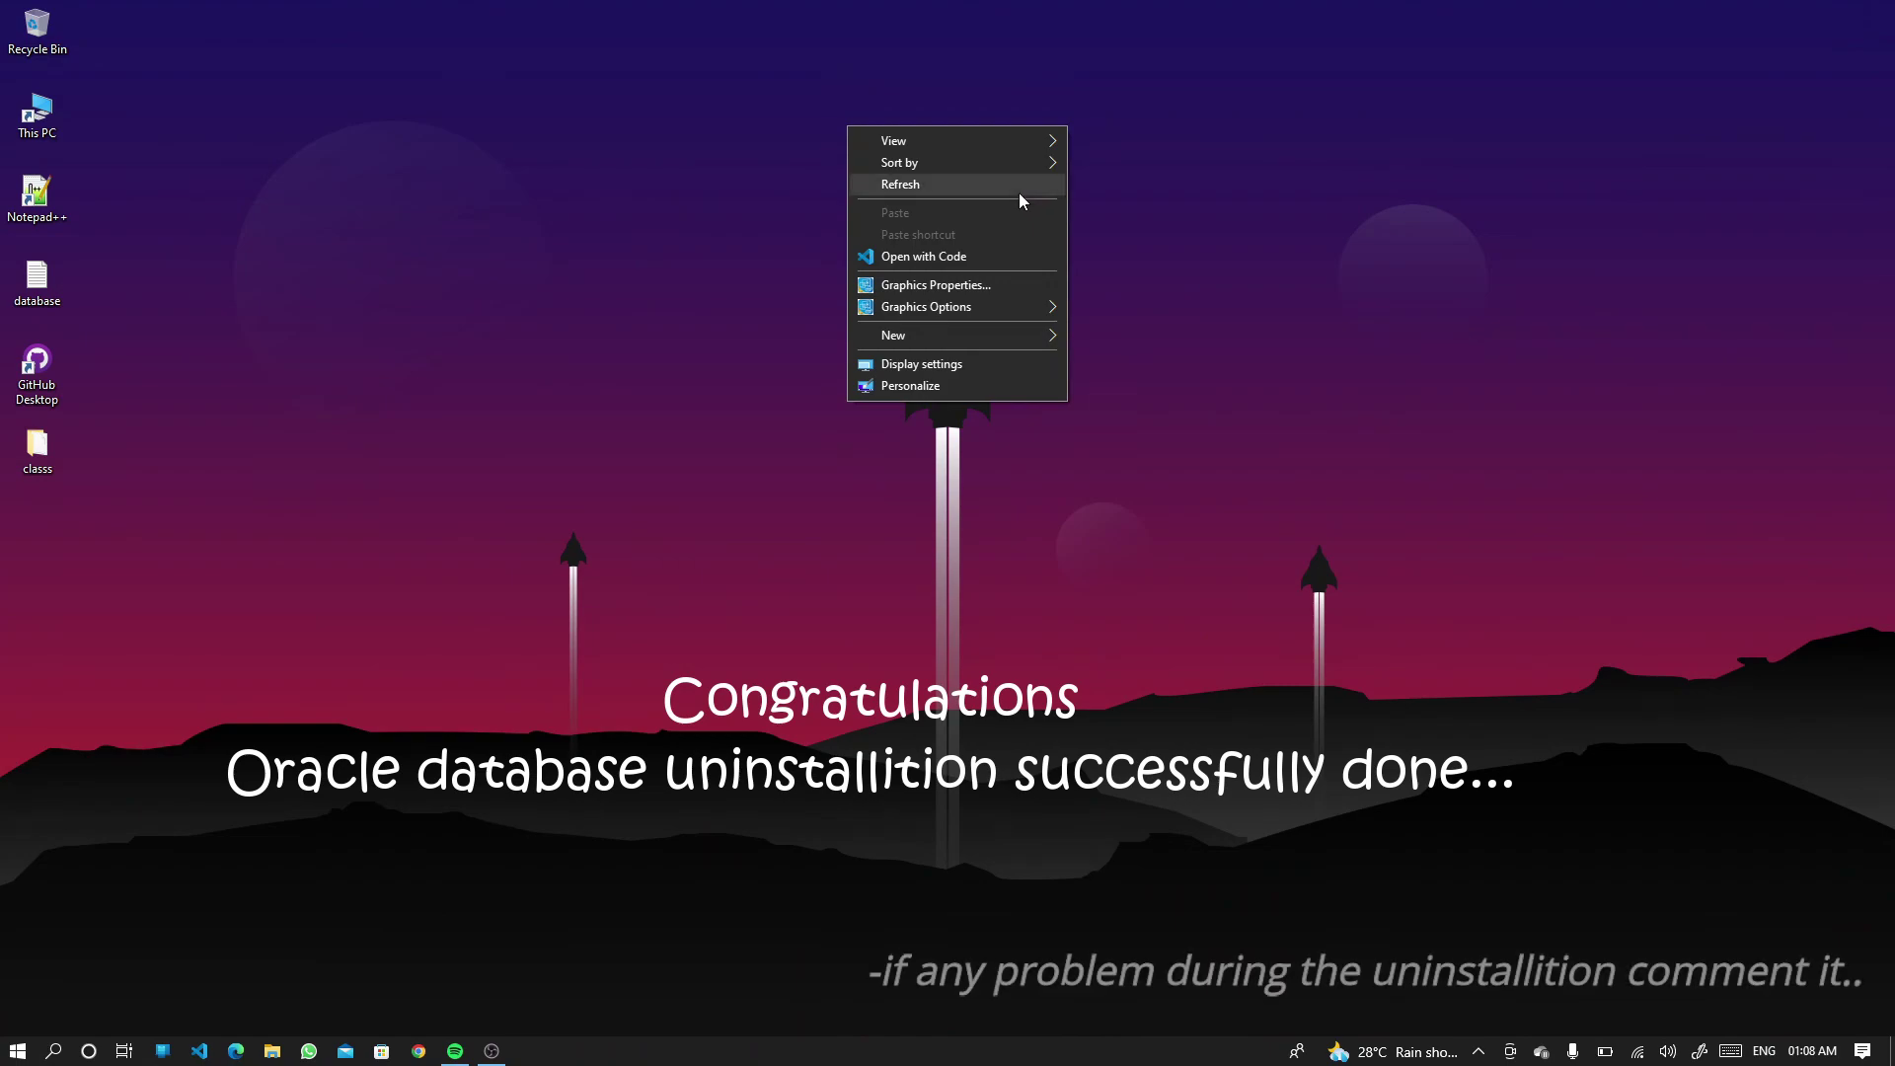
{"action": "left_click", "coordinate": [1018, 193]}
{"action": "right_click", "coordinate": [938, 249]}
{"action": "left_click", "coordinate": [937, 240]}
{"action": "right_click", "coordinate": [874, 299]}
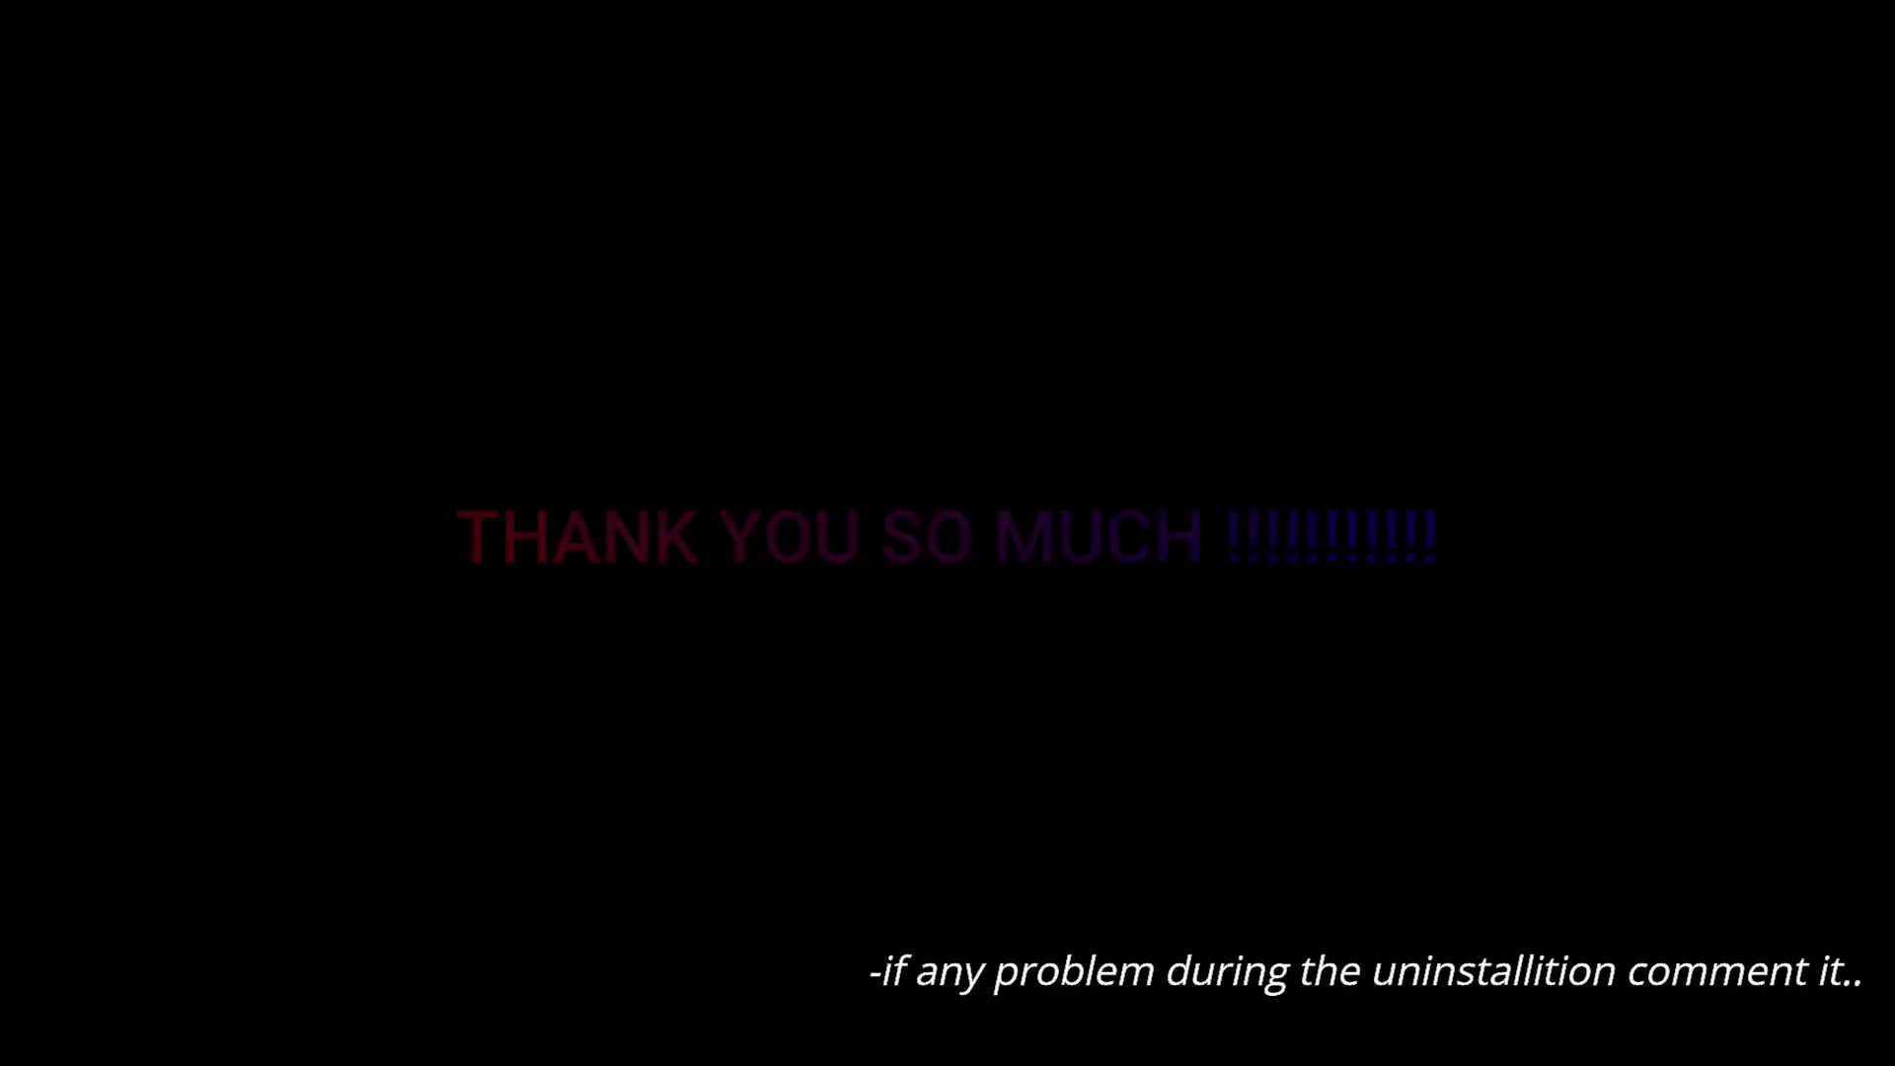